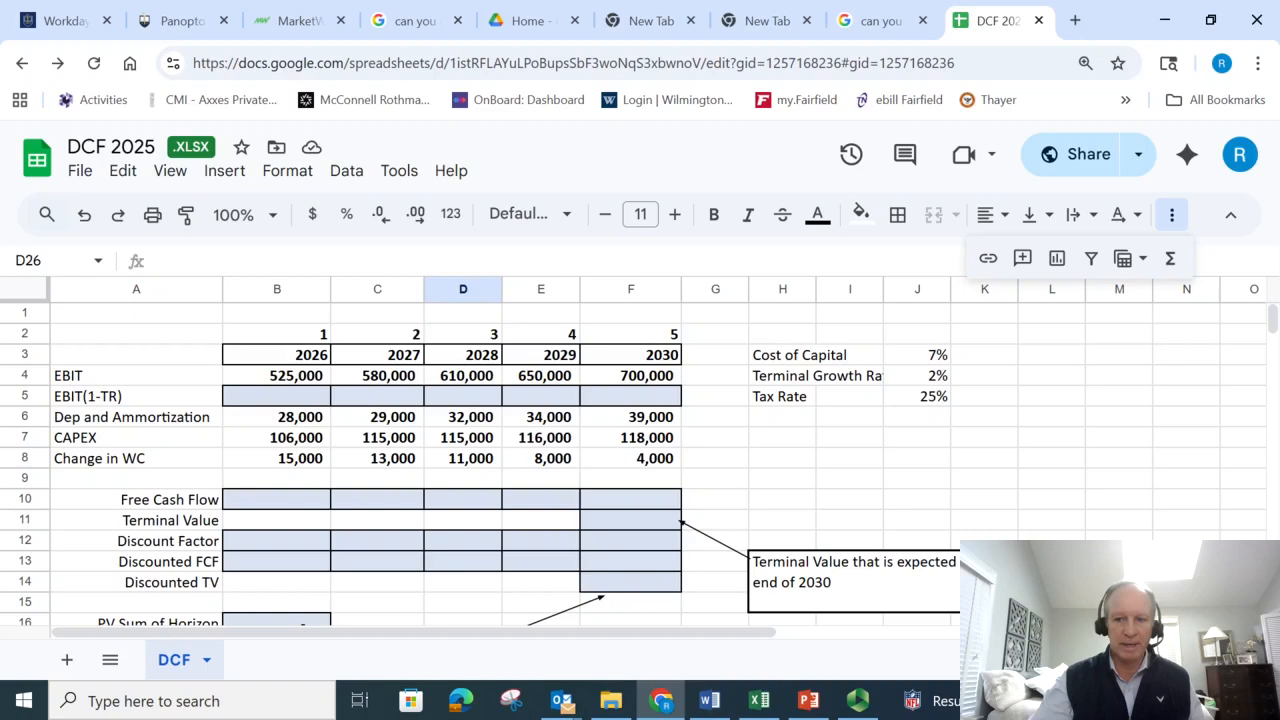
scroll(334, 605, down, 2)
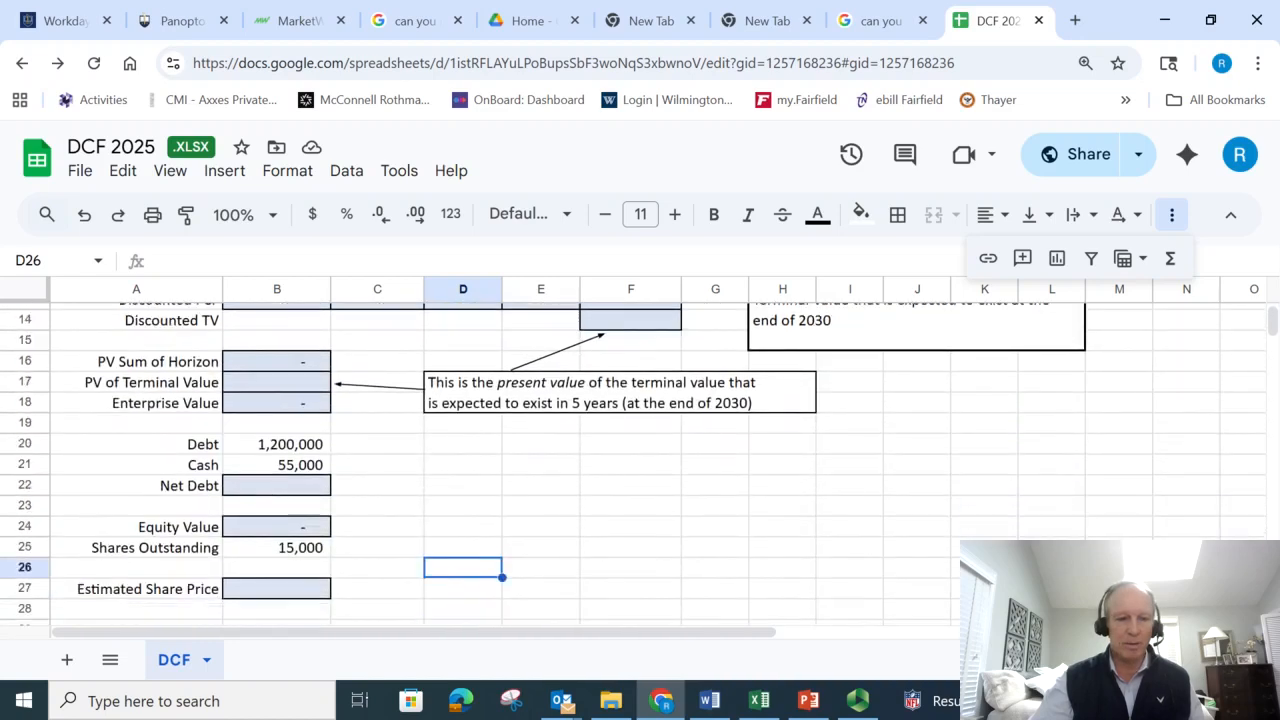
click(310, 570)
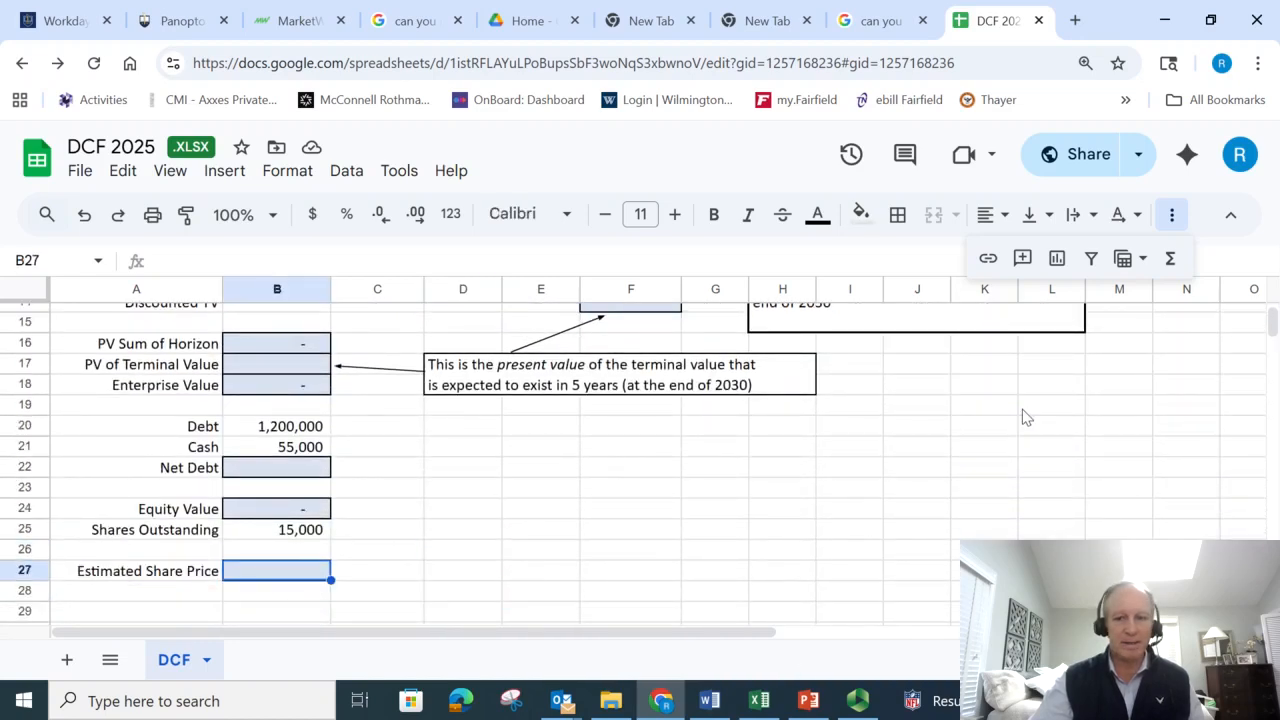
drag(1273, 335, 1272, 316)
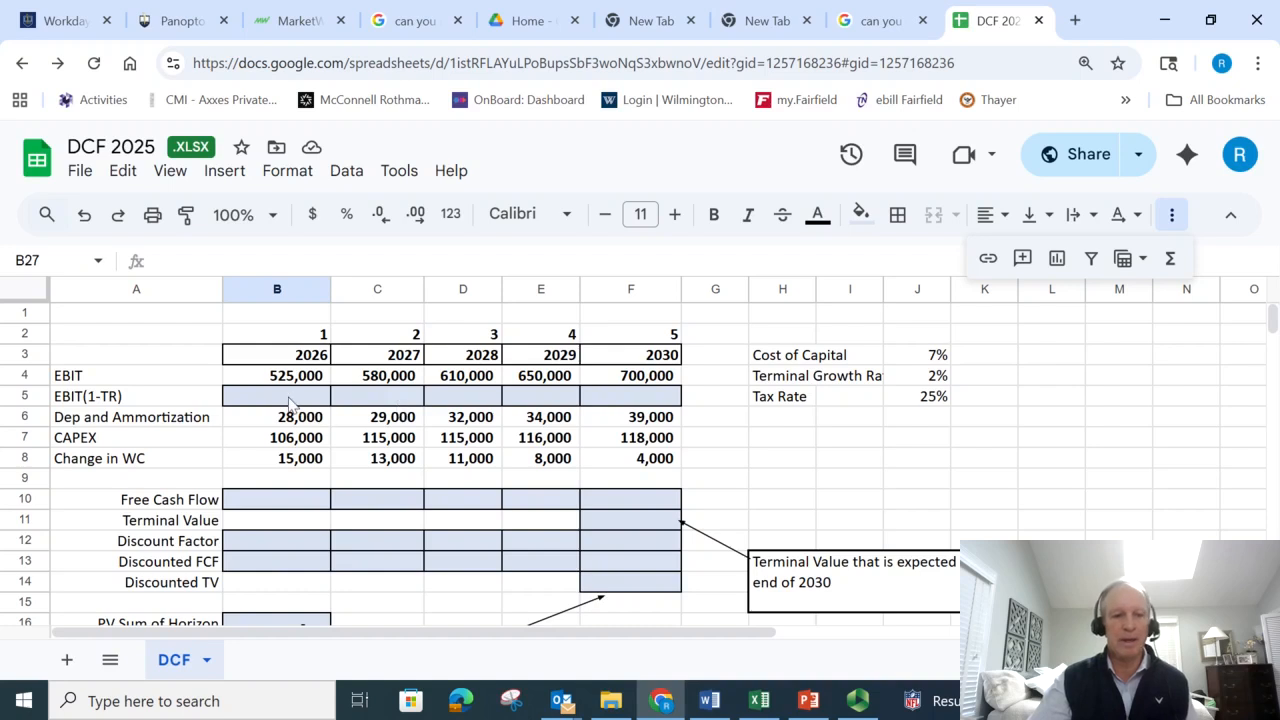
click(252, 510)
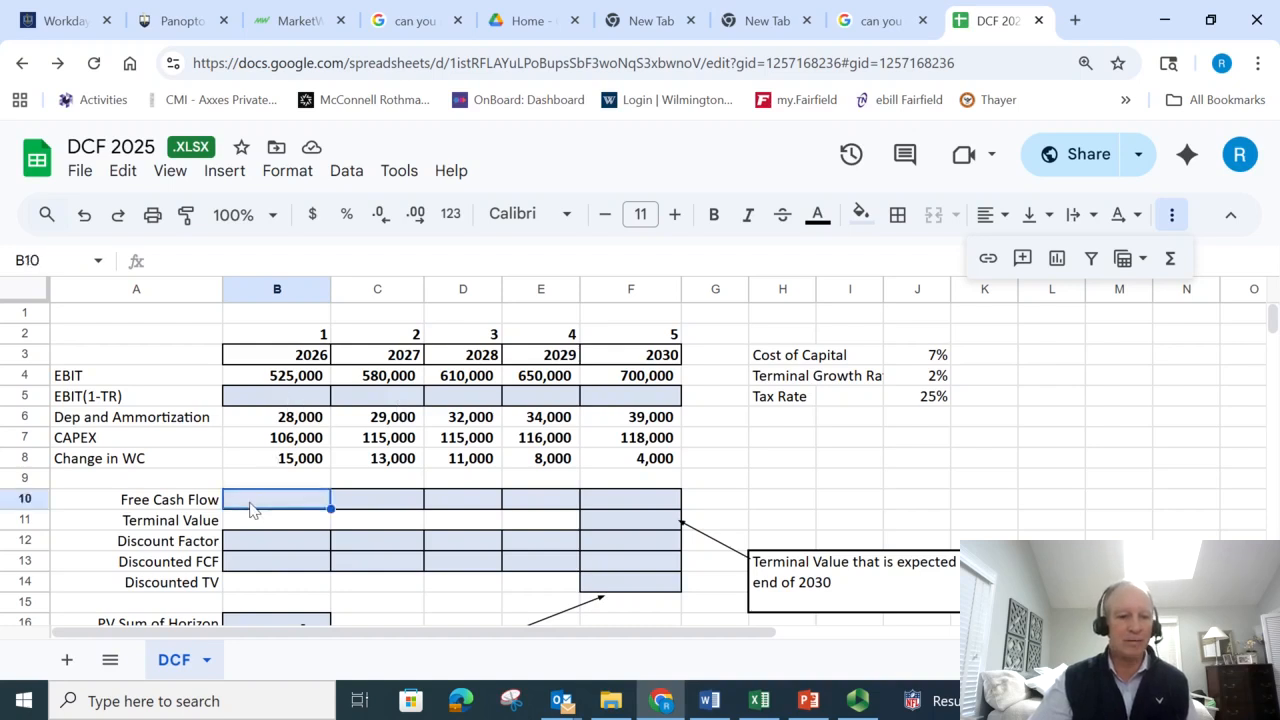
- Begin the 2026 EBIT(1-TR) formula in B5, multiplying EBIT by one minus the tax rate: =B4*(1-J5
click(288, 397)
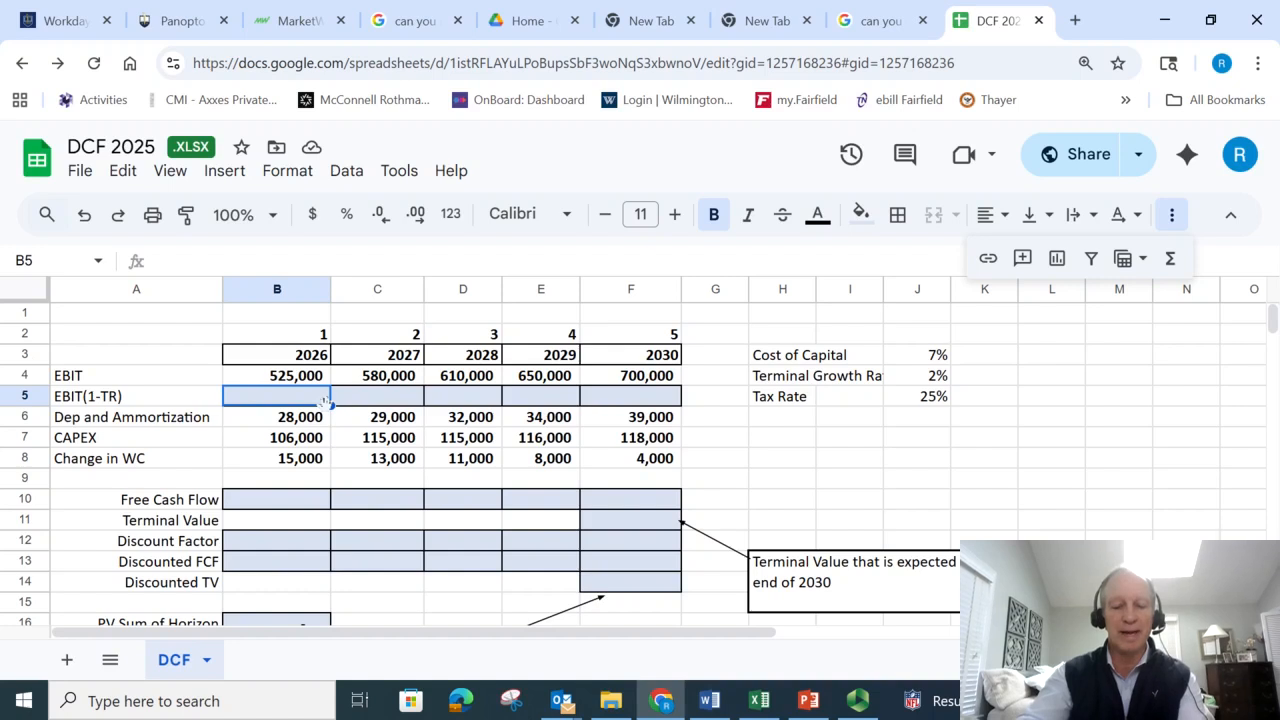
text(=)
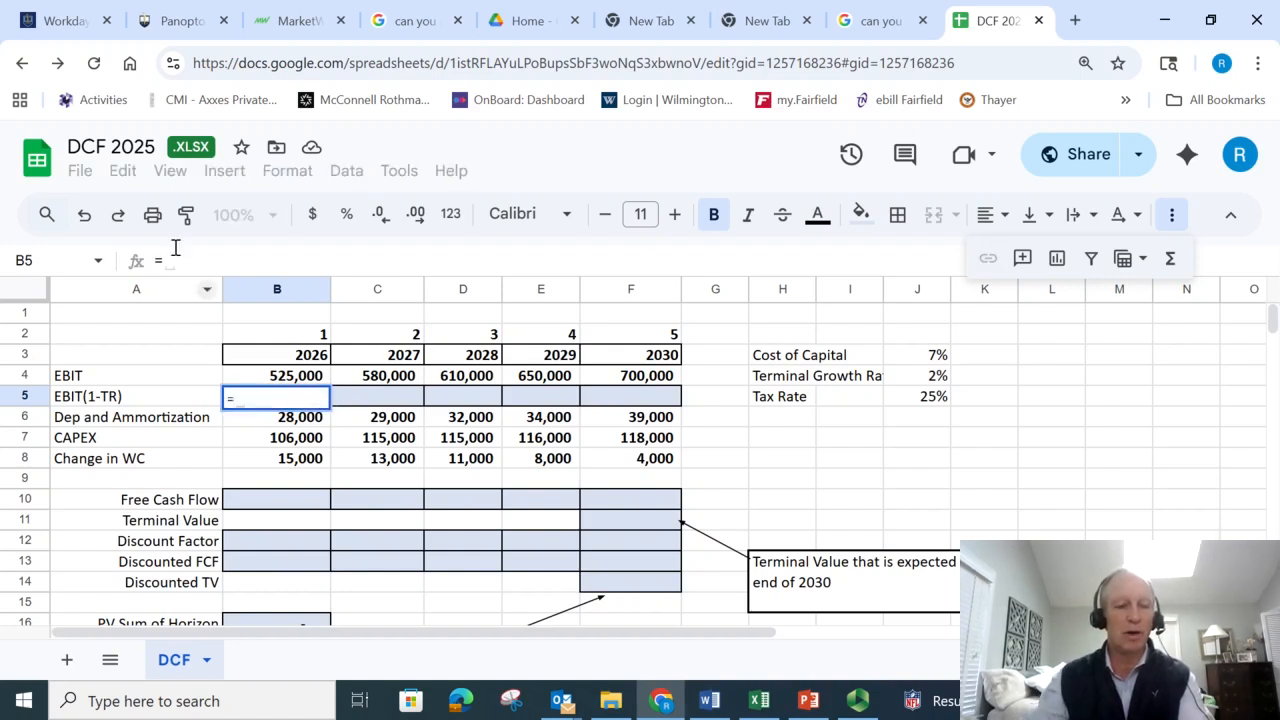
click(288, 379)
text(*)
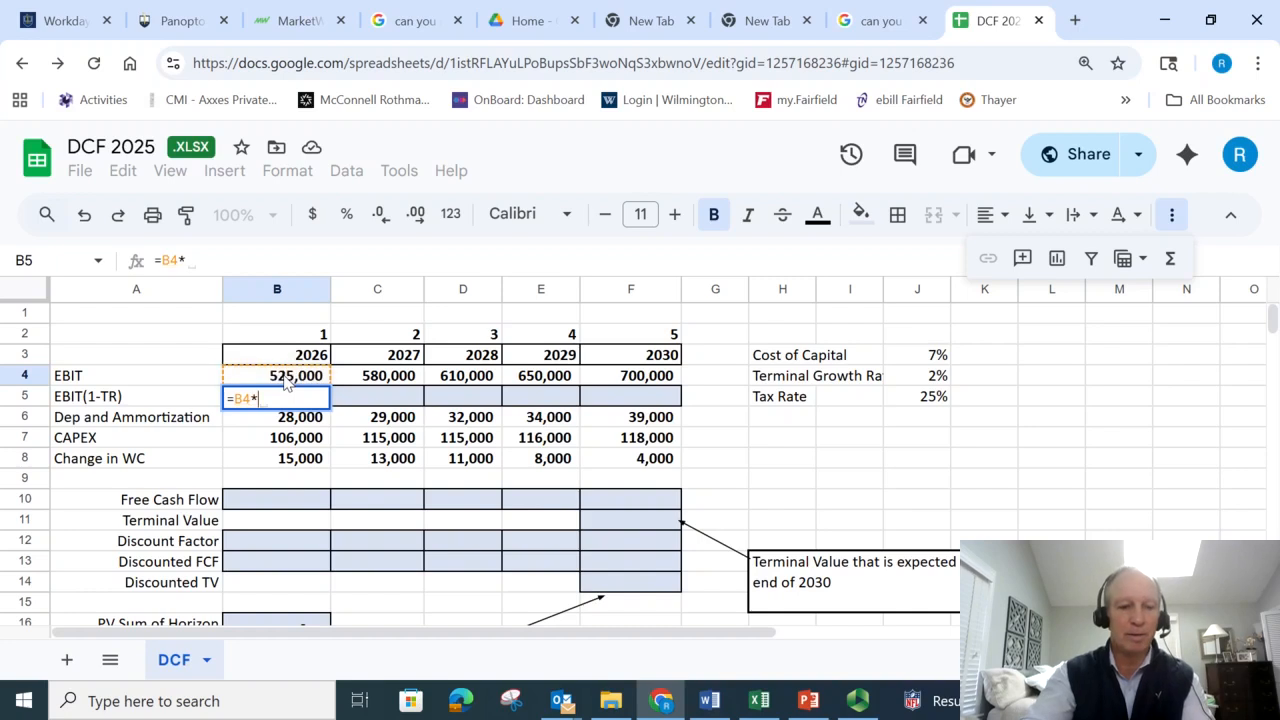
text((1-)
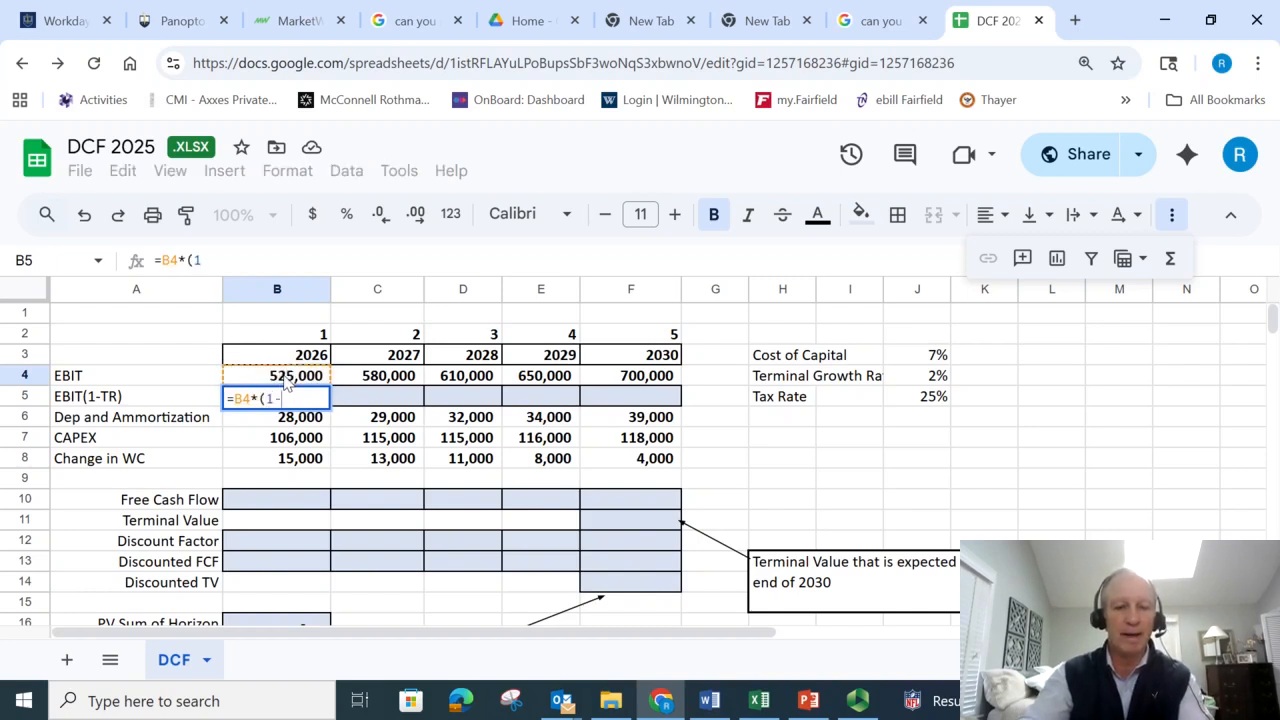
click(935, 398)
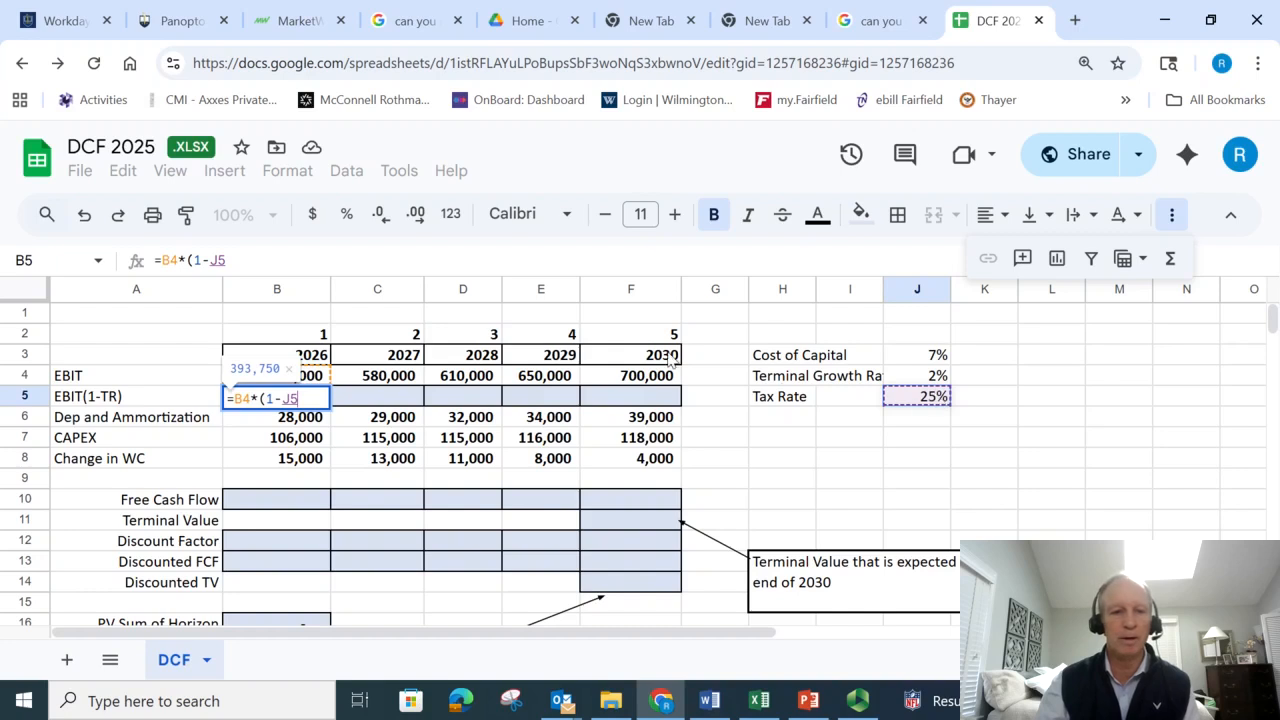
- Make the tax rate reference absolute and complete the B5 formula as =B4*(1-$J$5)
click(214, 259)
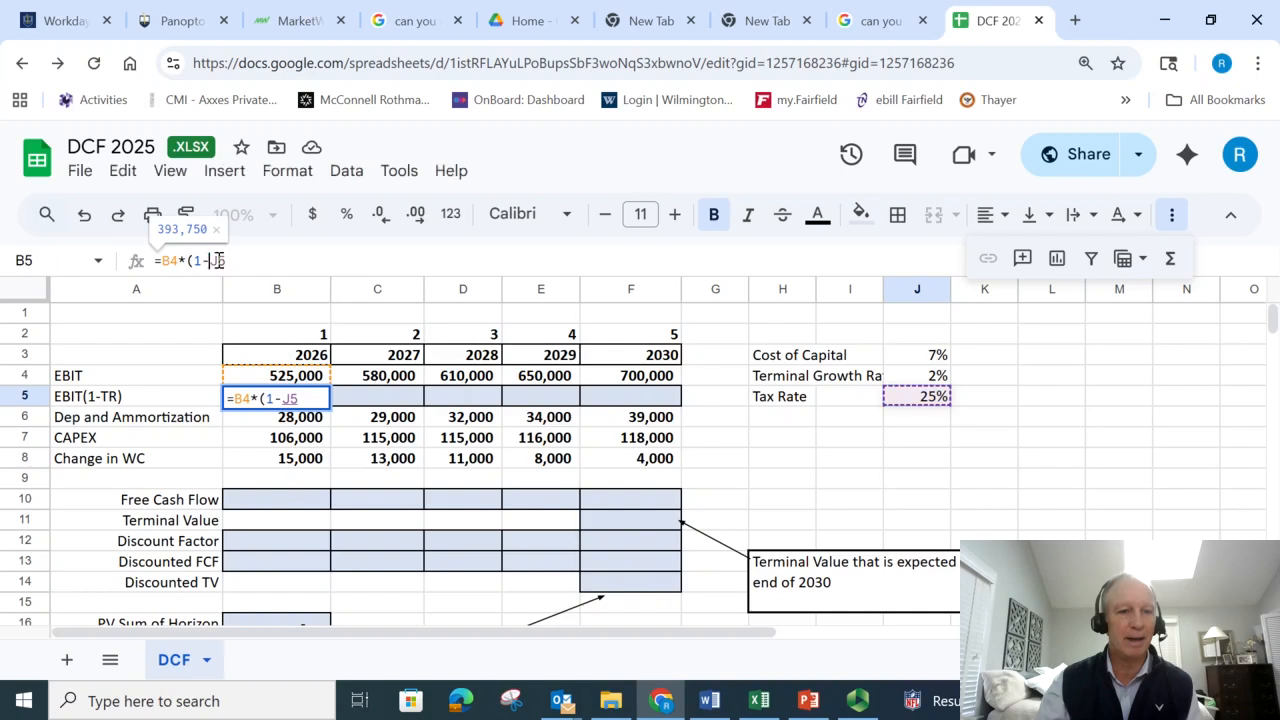
double_click(212, 260)
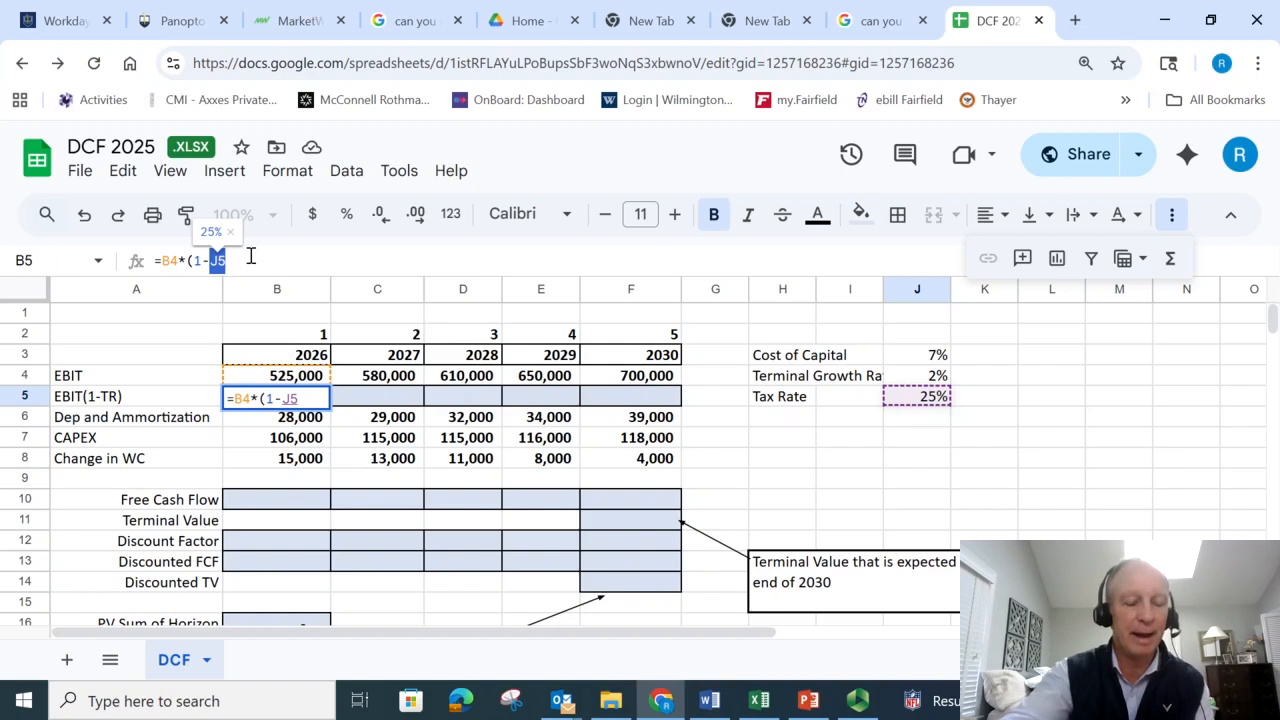
key(F4)
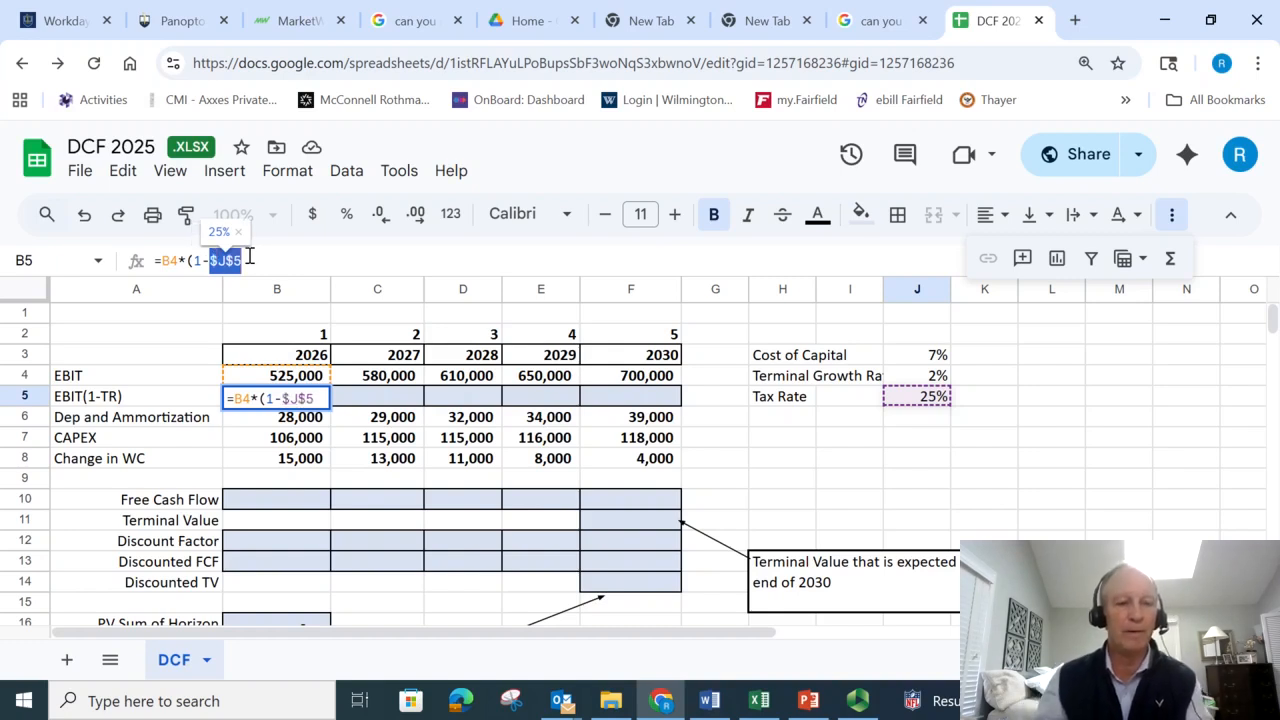
click(250, 259)
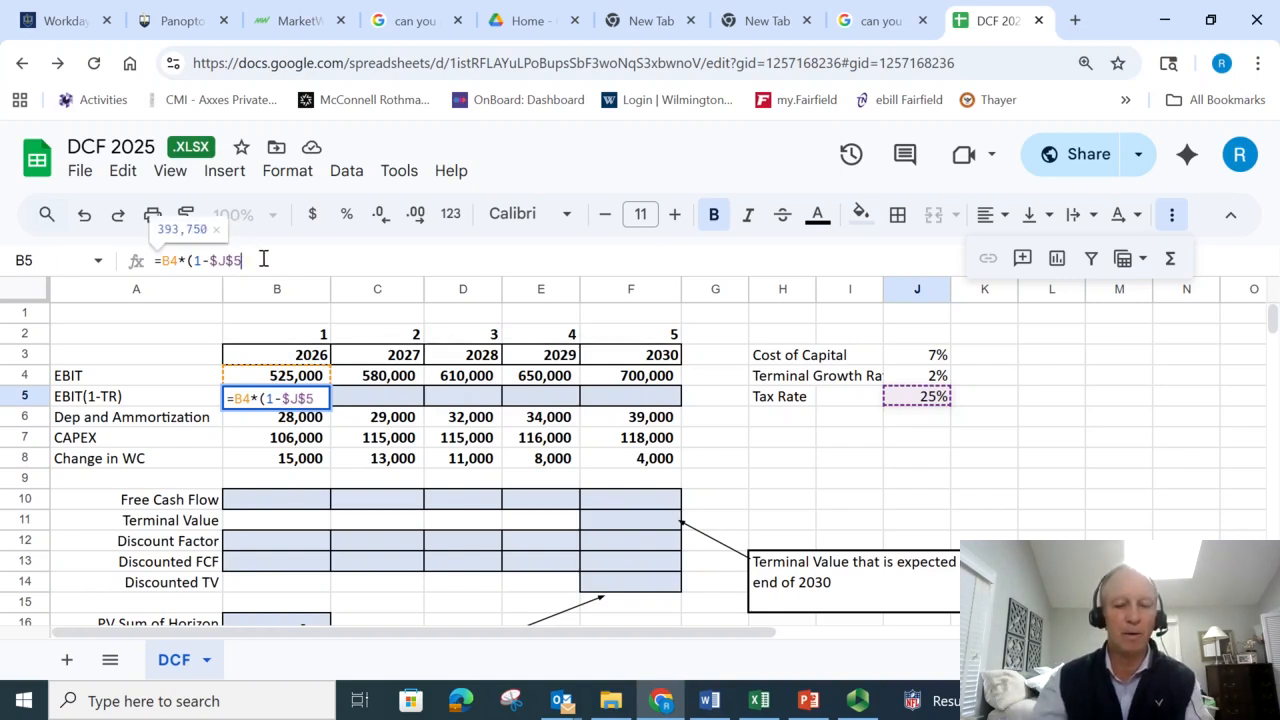
text())
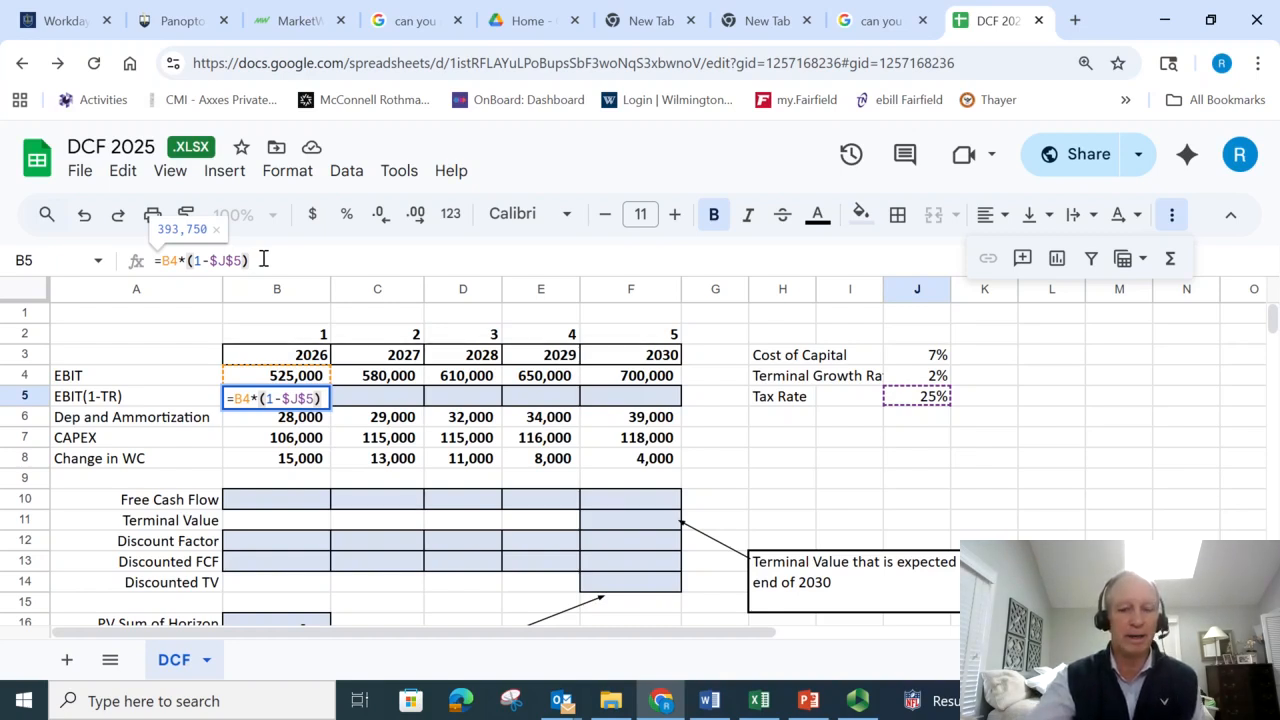
key(Return)
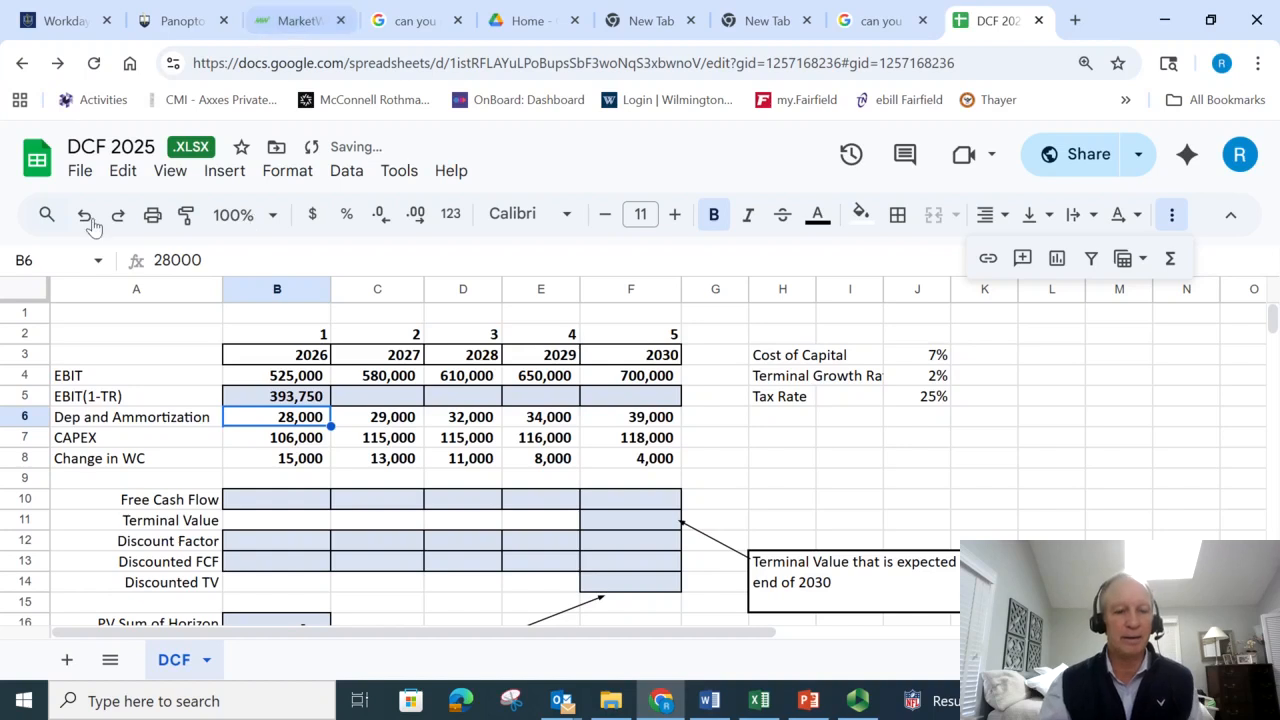
- Fill the EBIT(1-TR) formula from B5 across to F5 and check the copied formula in the 2030 cell
click(318, 397)
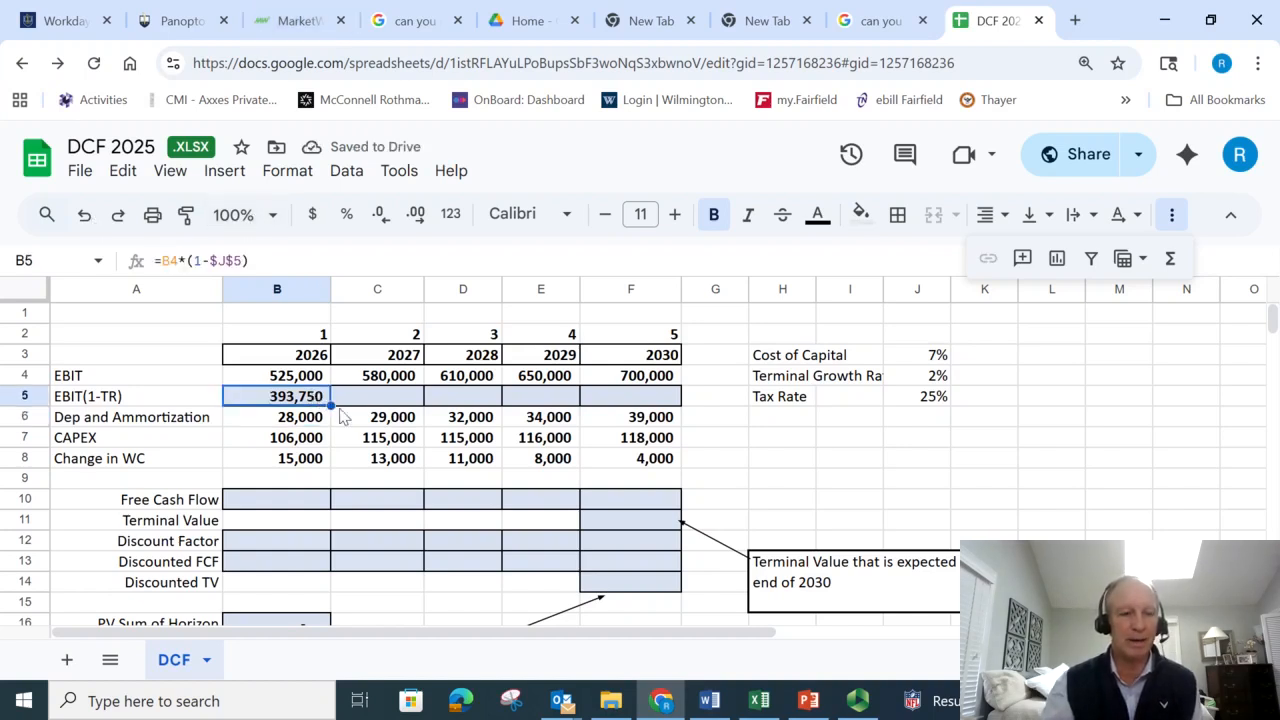
drag(328, 405, 684, 410)
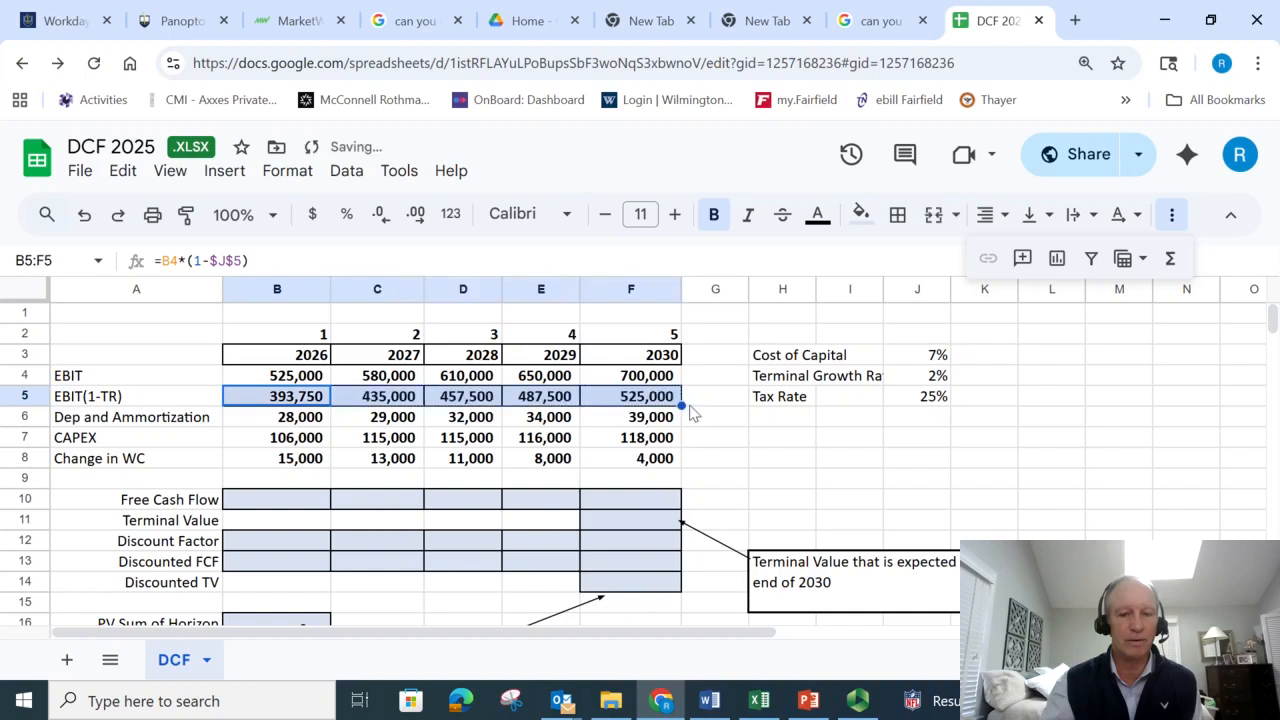
click(640, 403)
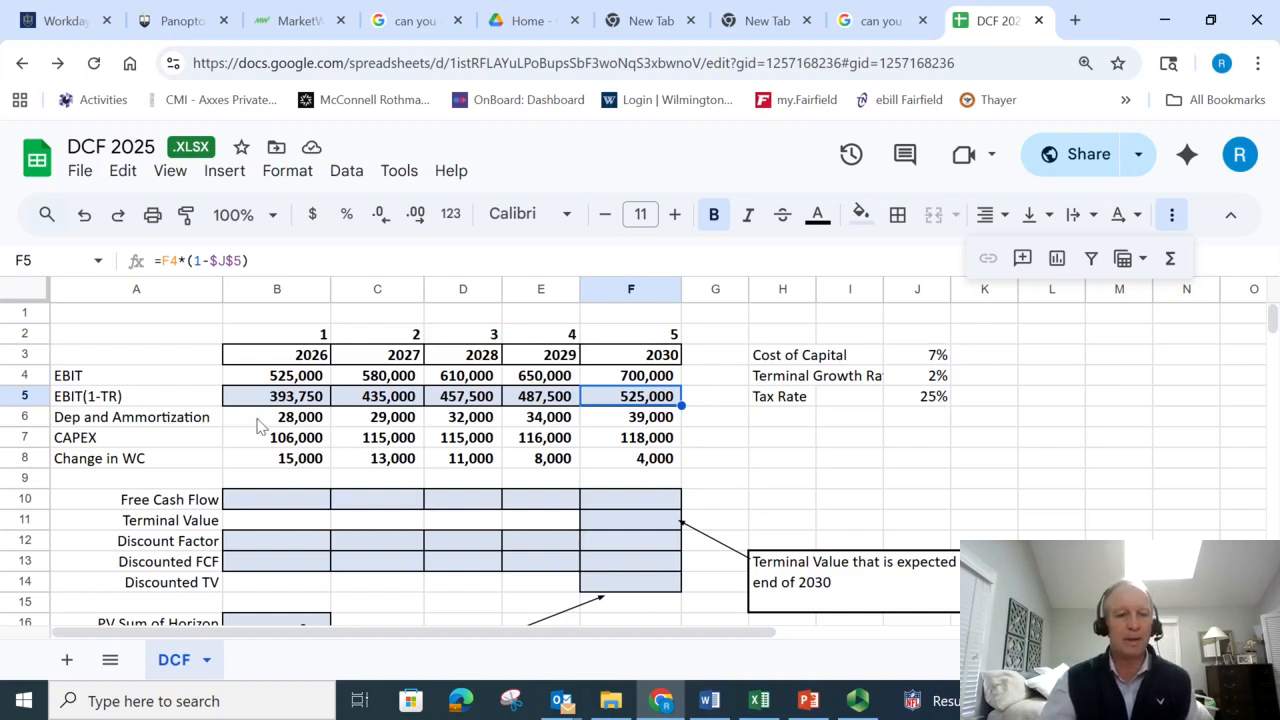
- Calculate the 2026 Free Cash Flow in B10 with the formula =B5+B6-B7-B8
click(287, 507)
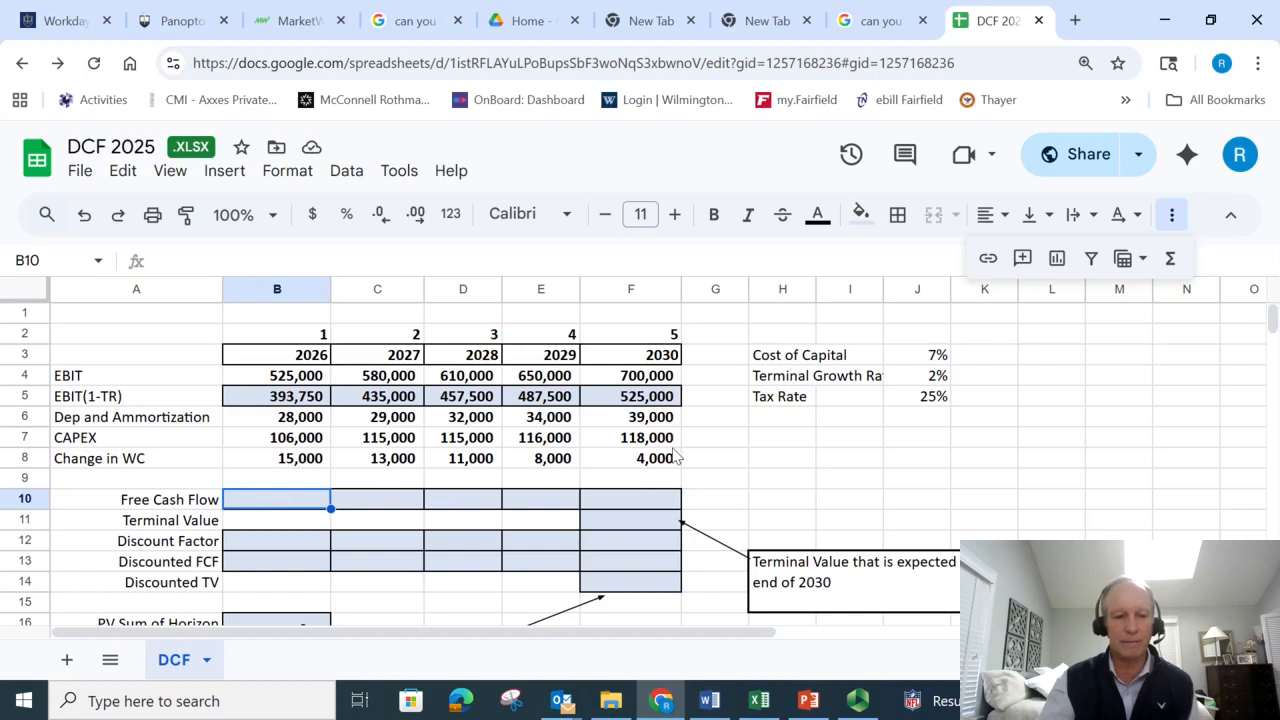
text(=)
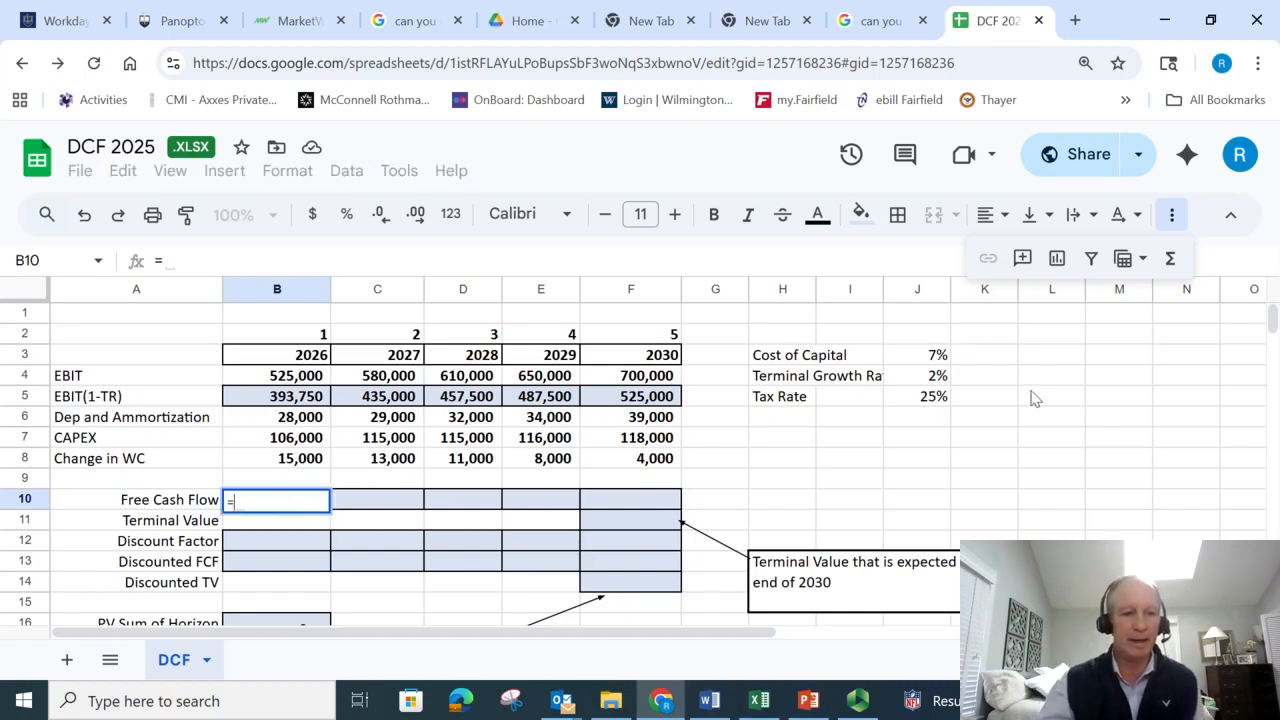
click(285, 408)
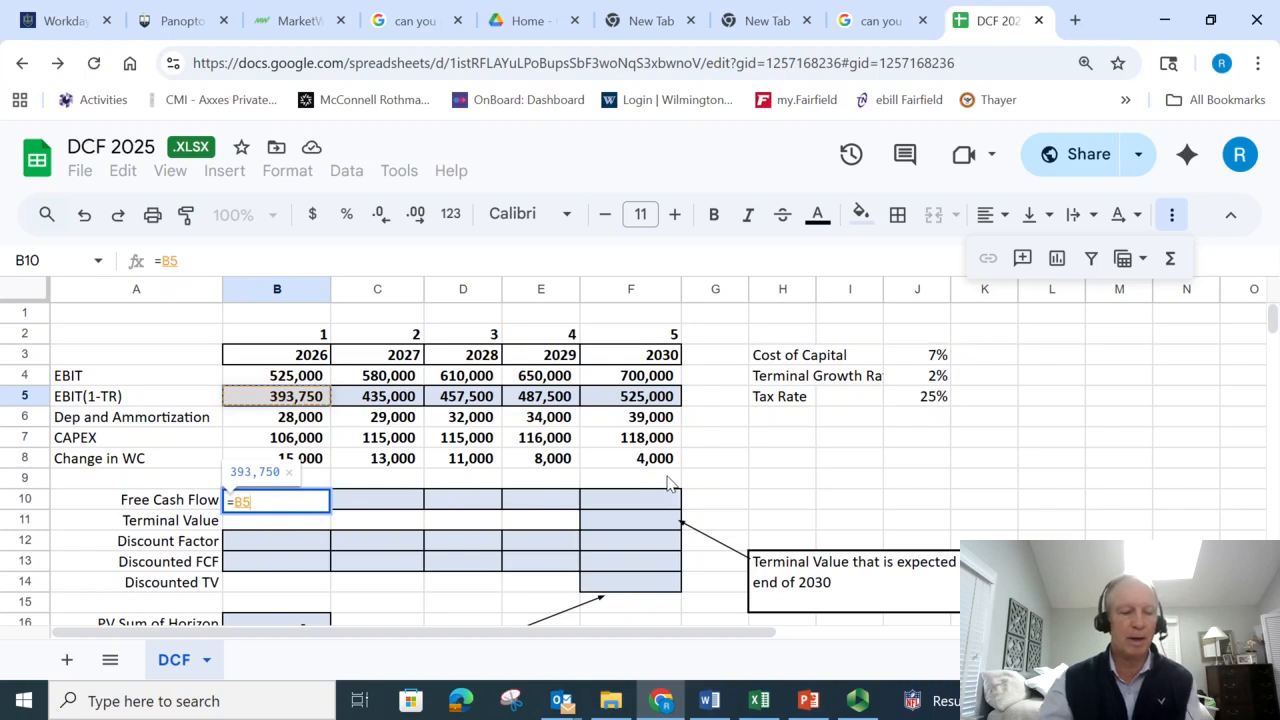
text(+)
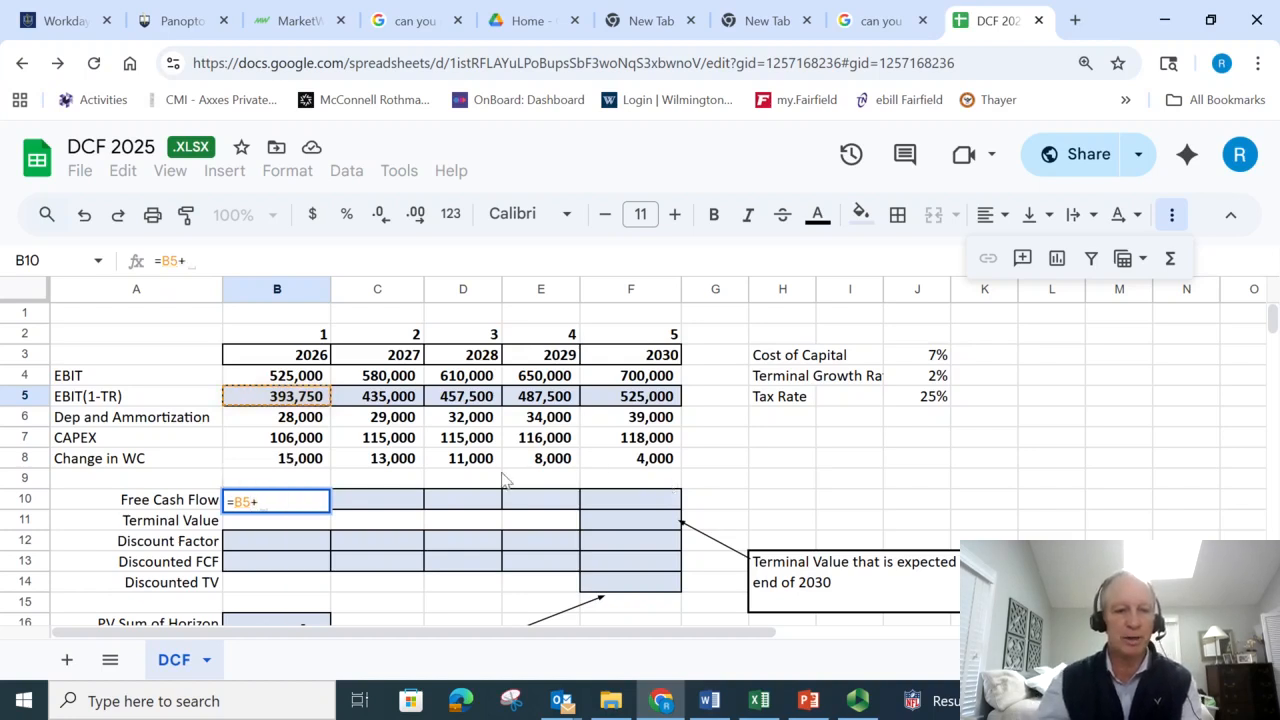
click(298, 404)
click(297, 420)
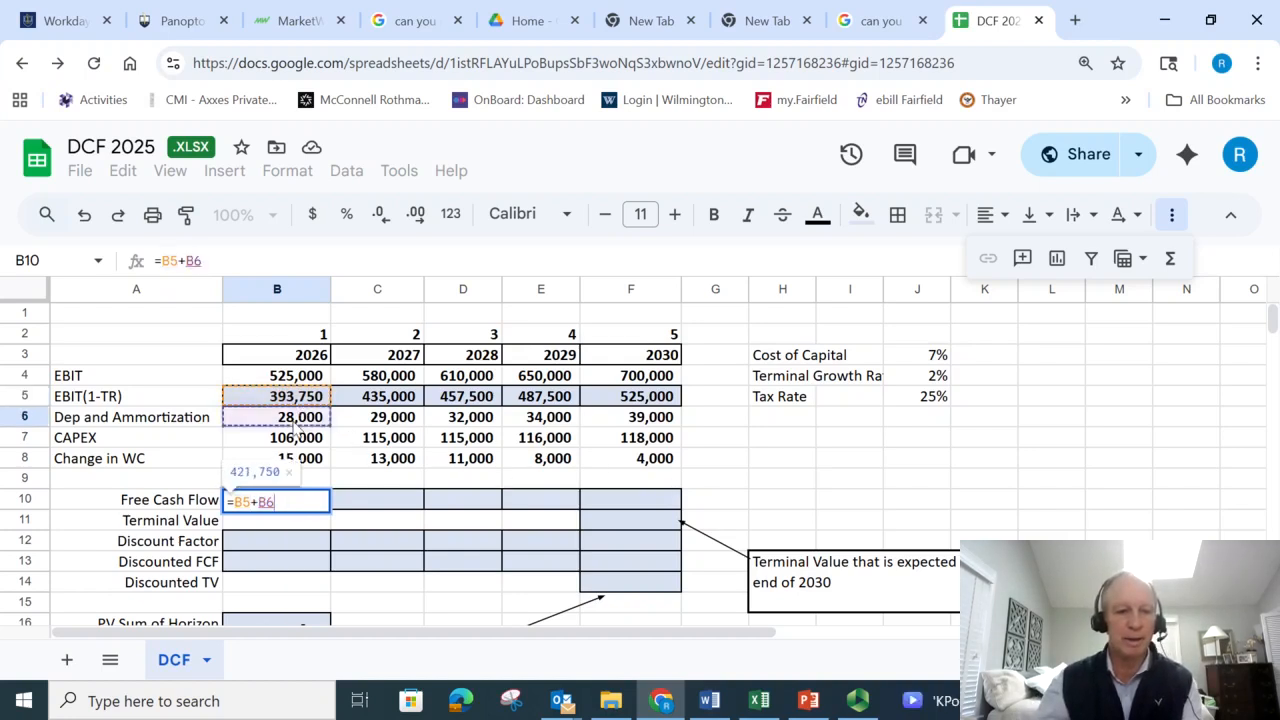
text(-)
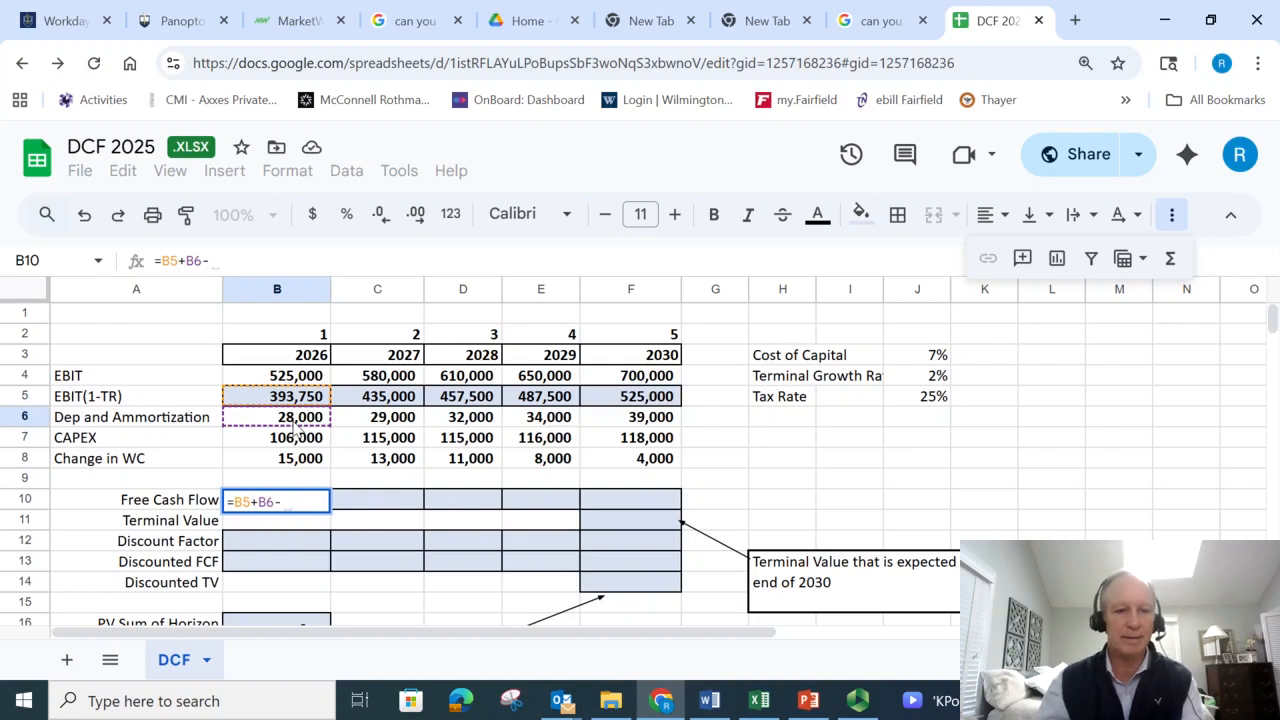
click(304, 443)
text(-)
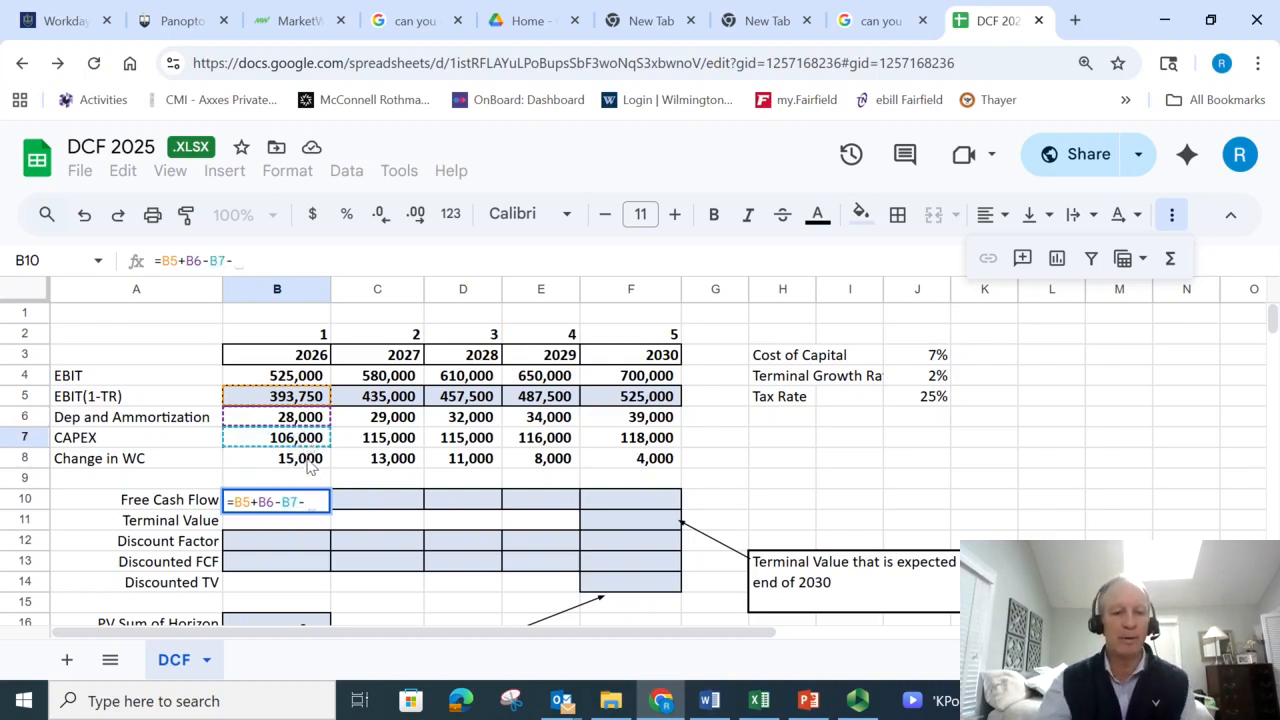
click(312, 465)
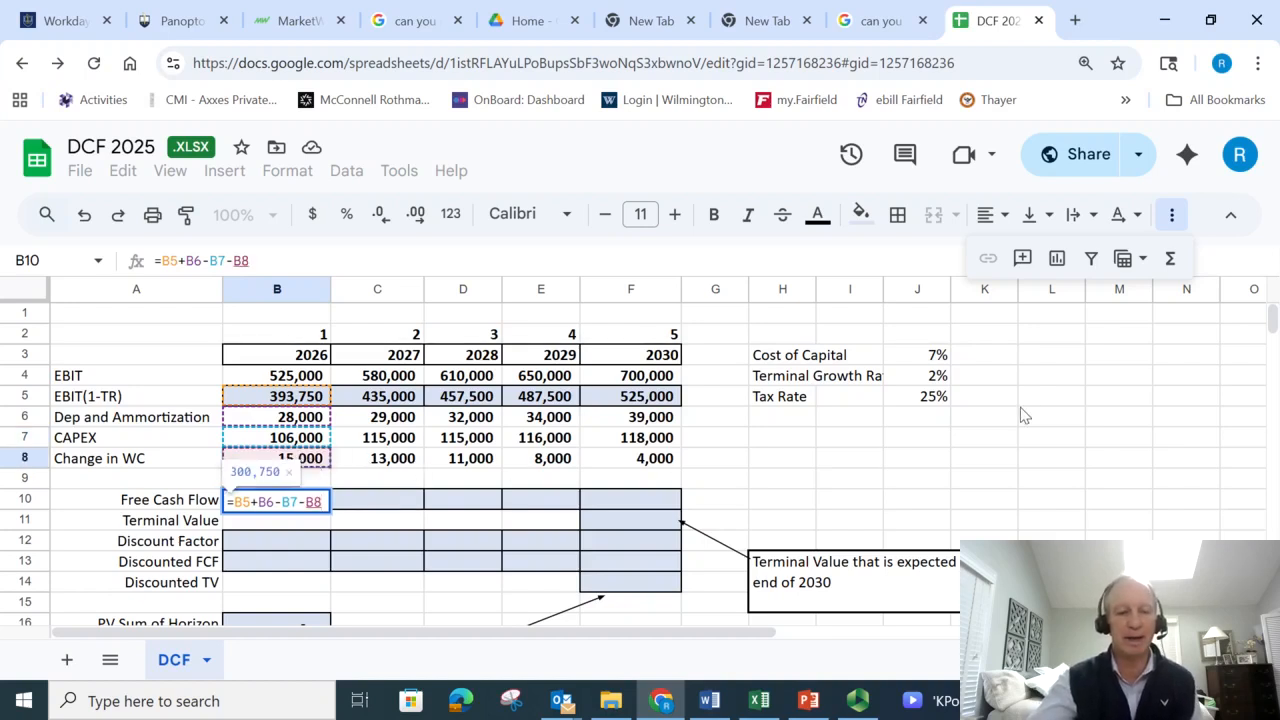
key(Return)
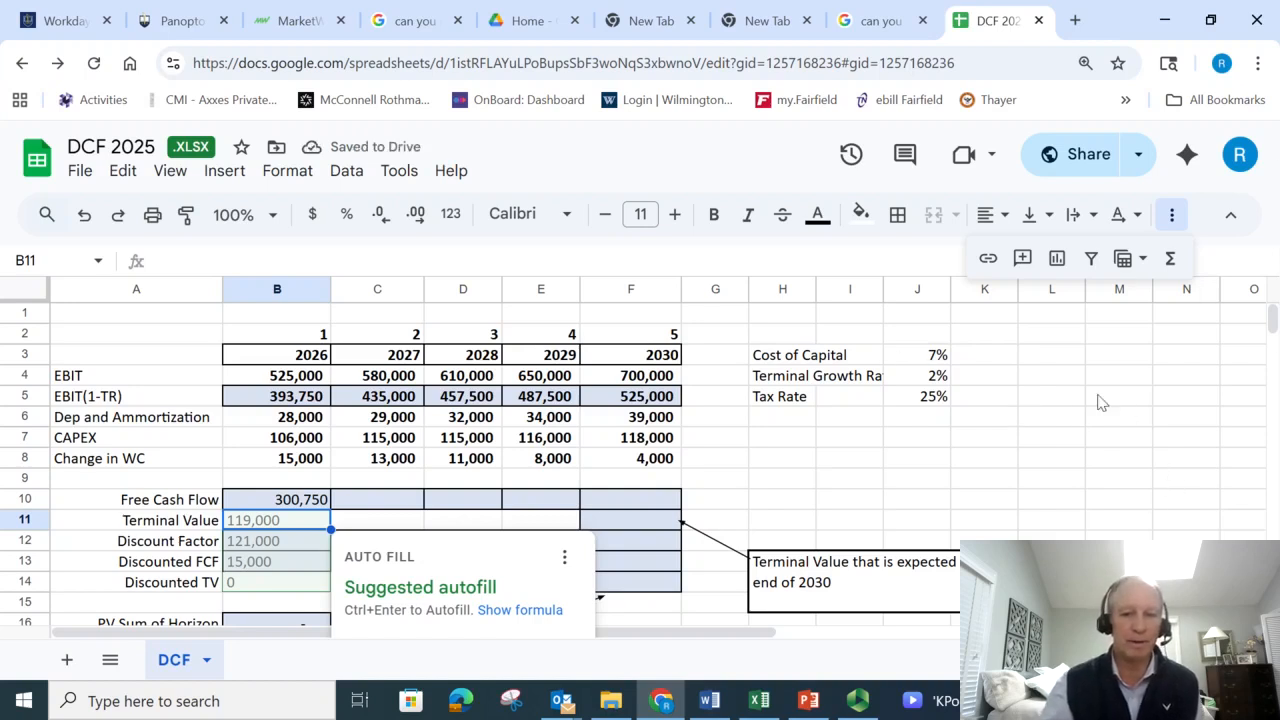
- Dismiss the autofill suggestion and fill the Free Cash Flow formula from B10 across to F10
click(849, 479)
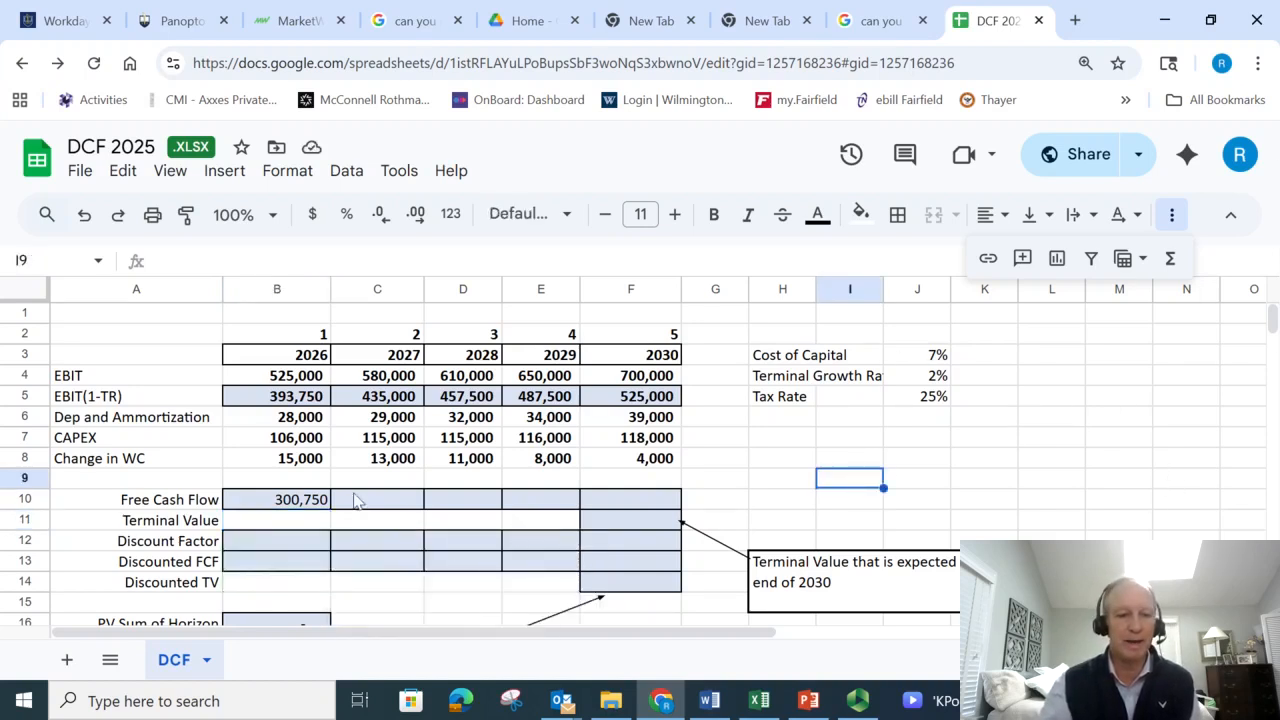
click(296, 503)
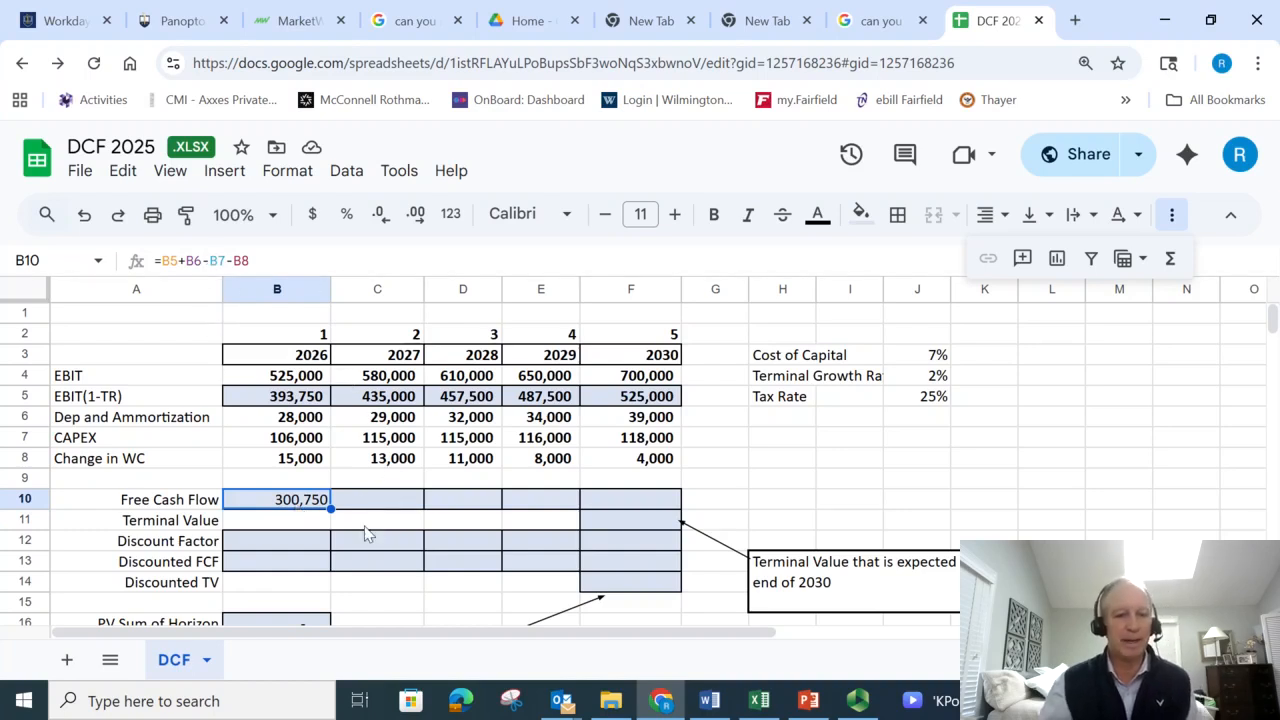
drag(331, 508, 662, 512)
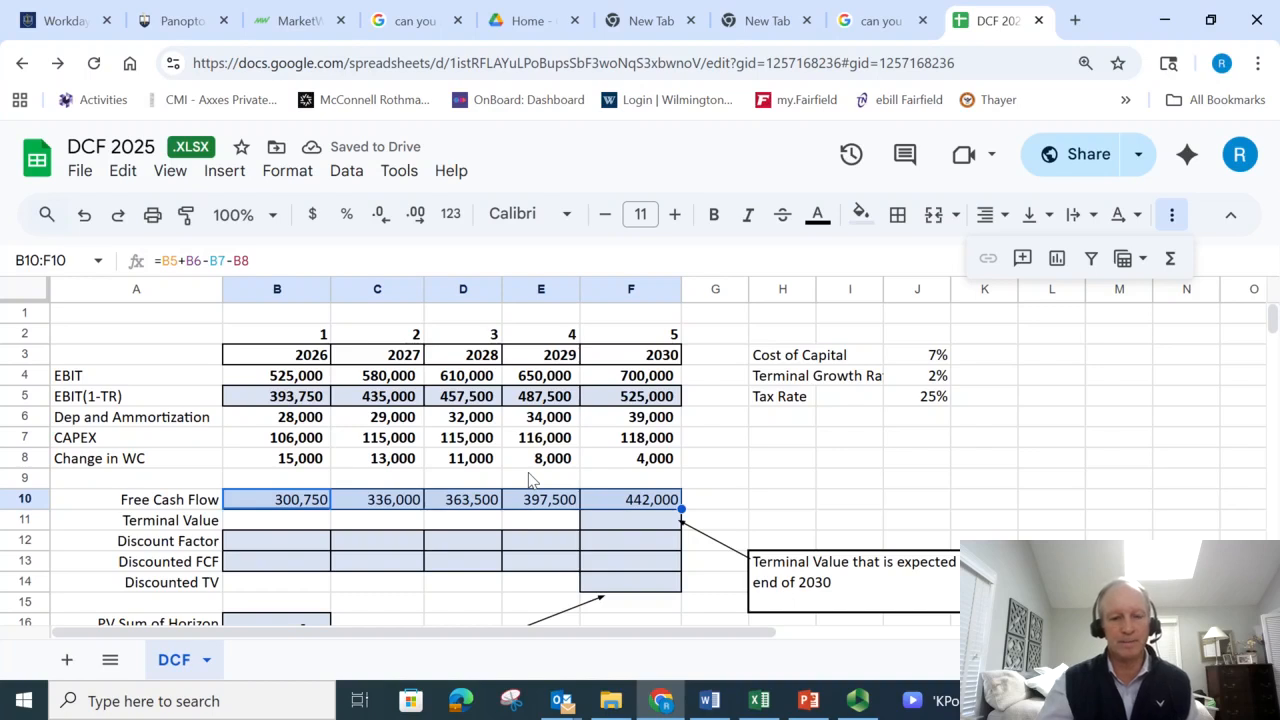
- Build the first part of the 2030 Terminal Value formula in F11, growing the final free cash flow with =F10*(1+J4)
click(634, 524)
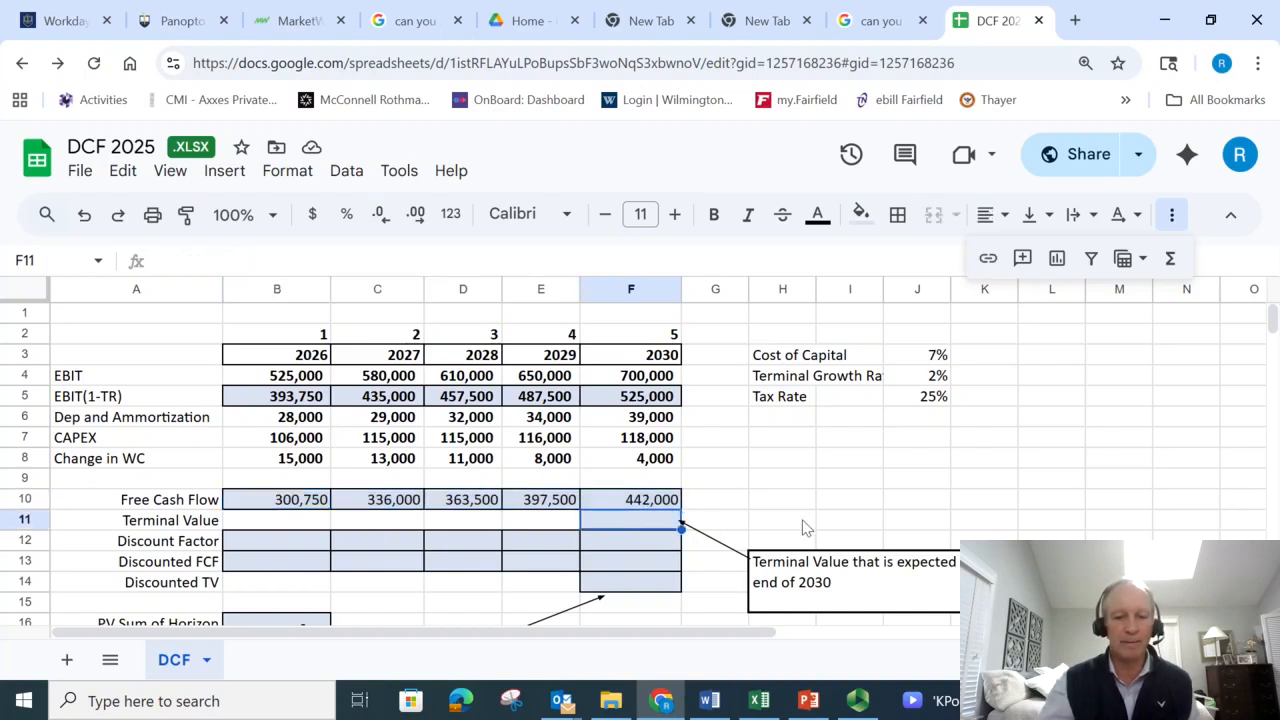
text(=)
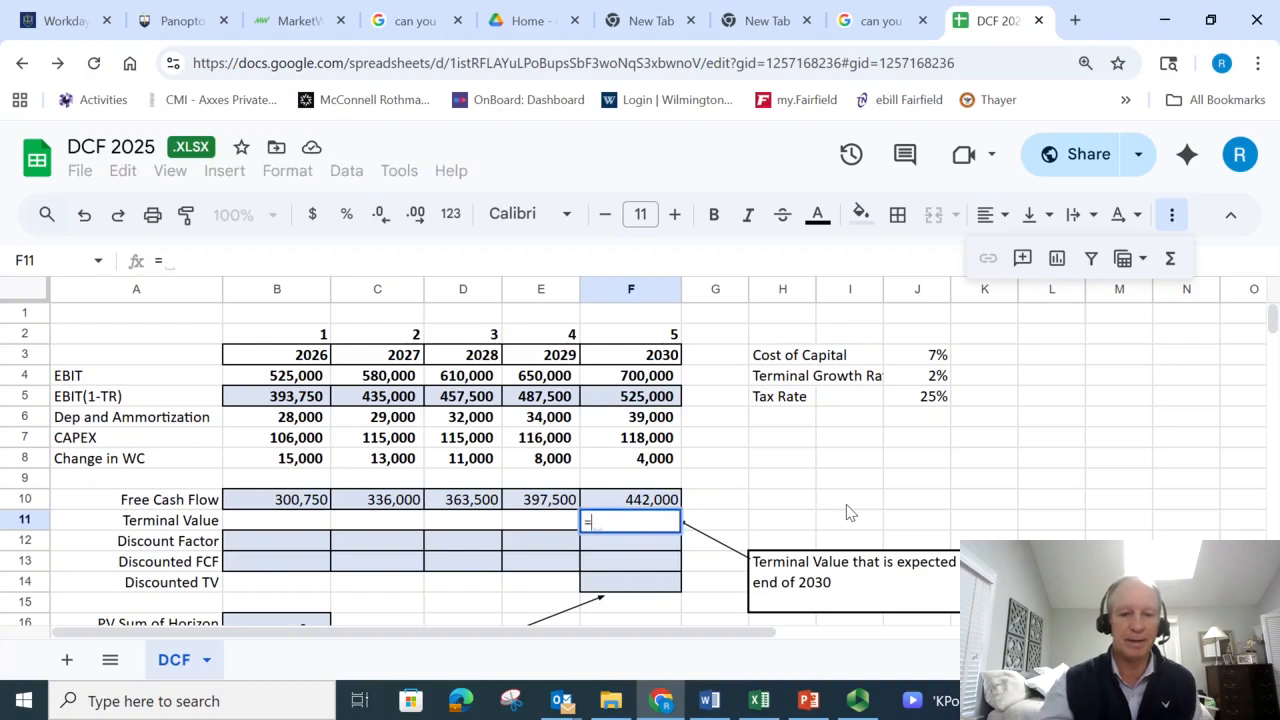
click(625, 505)
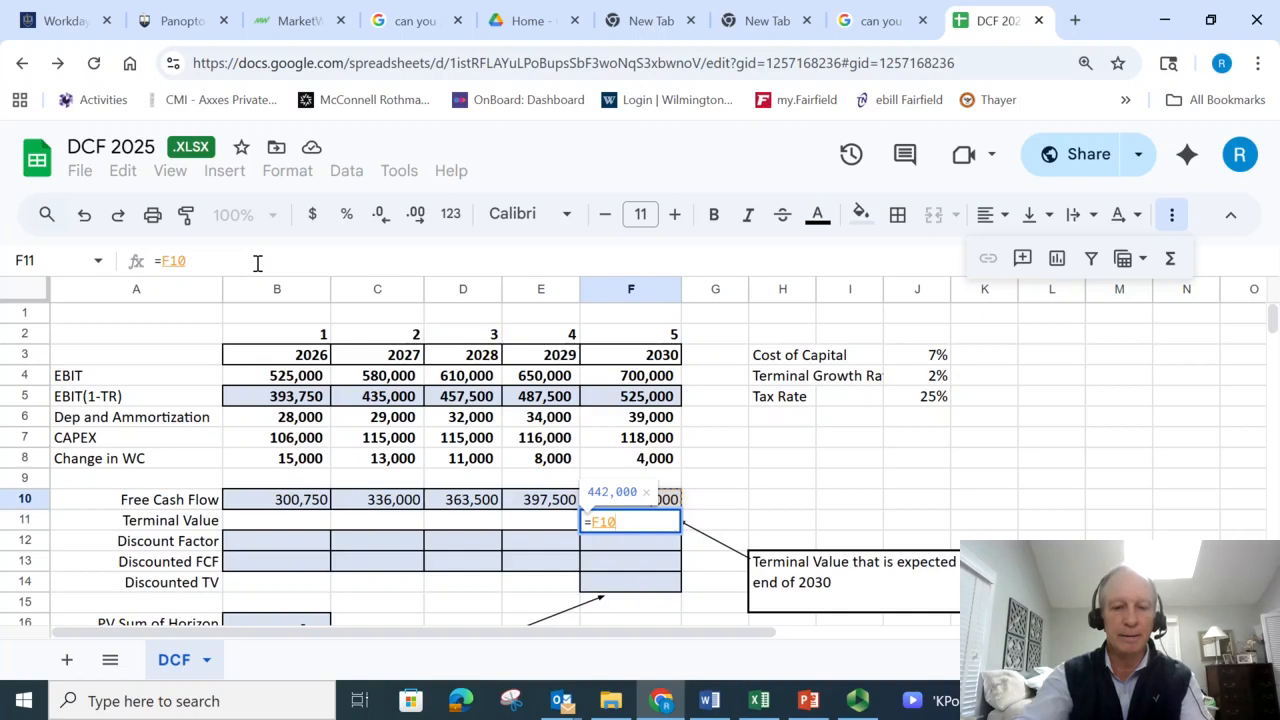
text(*(1+)
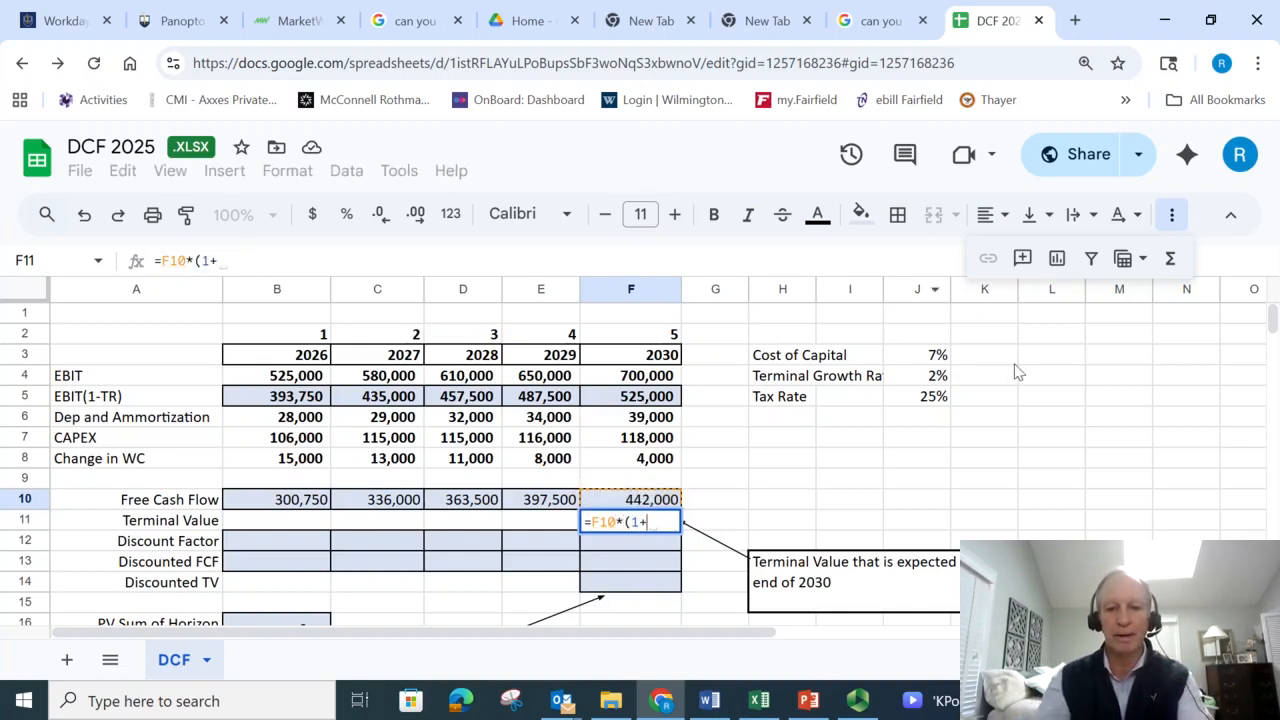
click(938, 377)
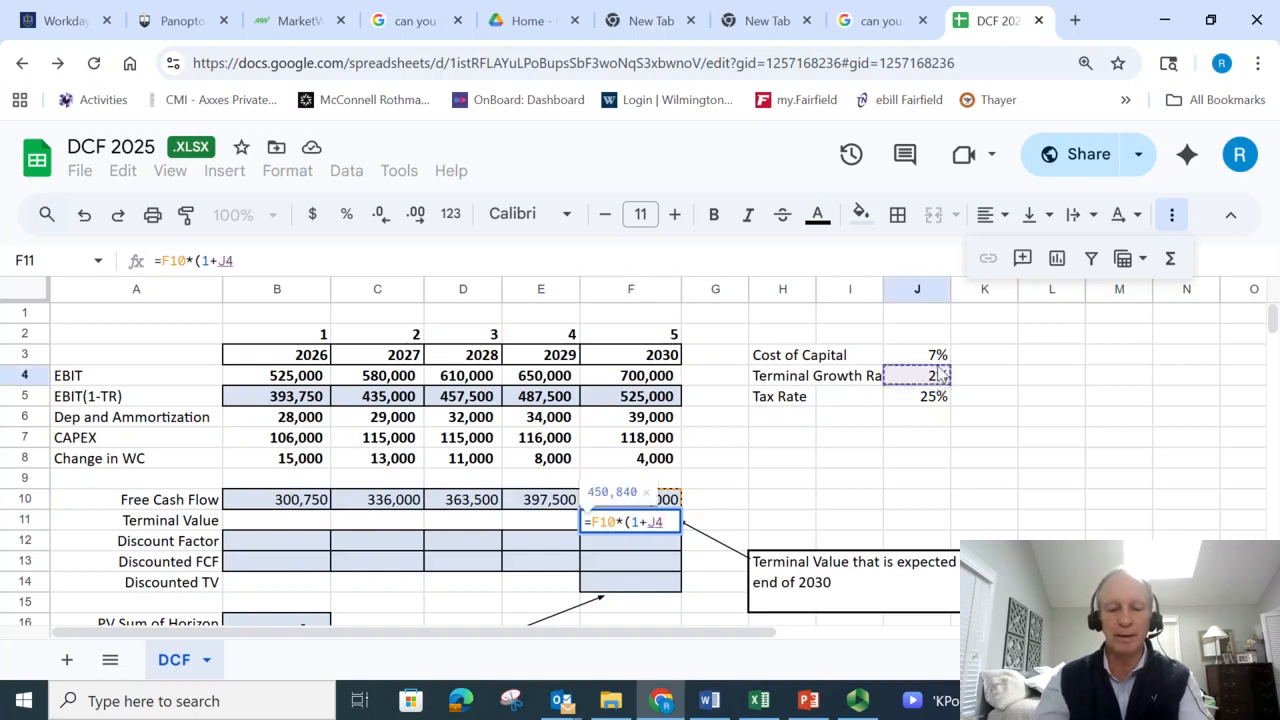
text())
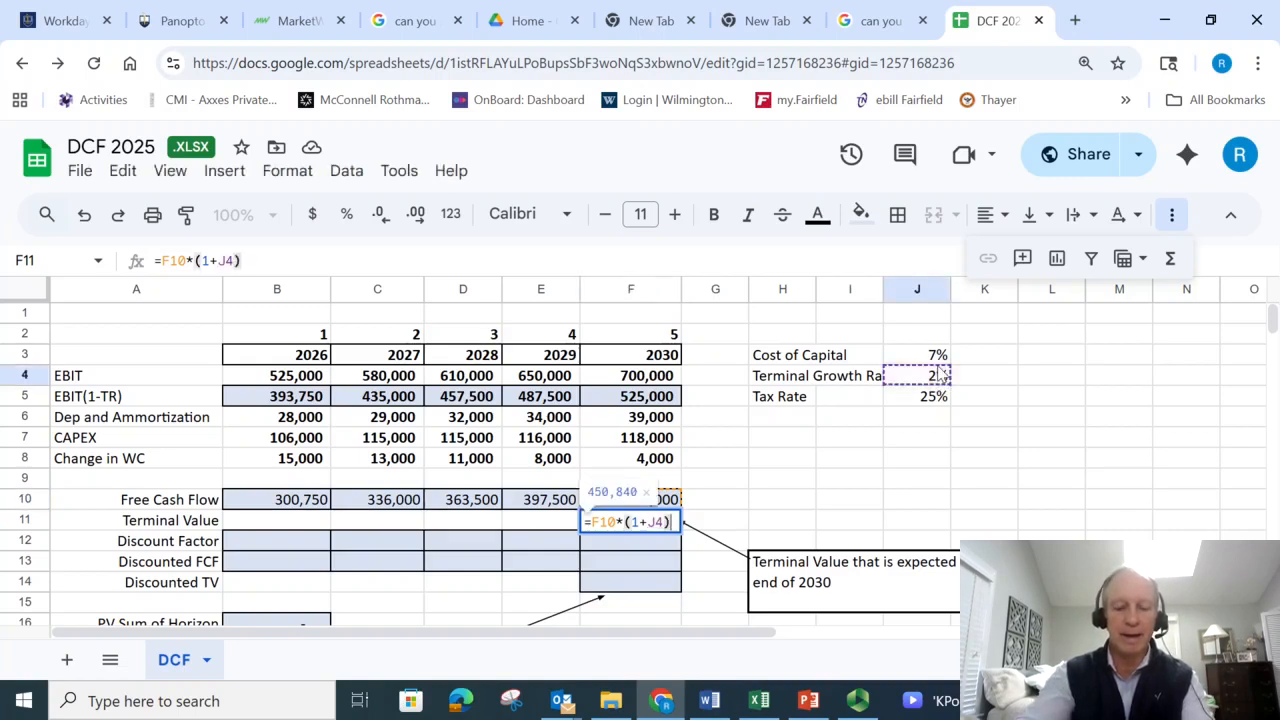
text(/)
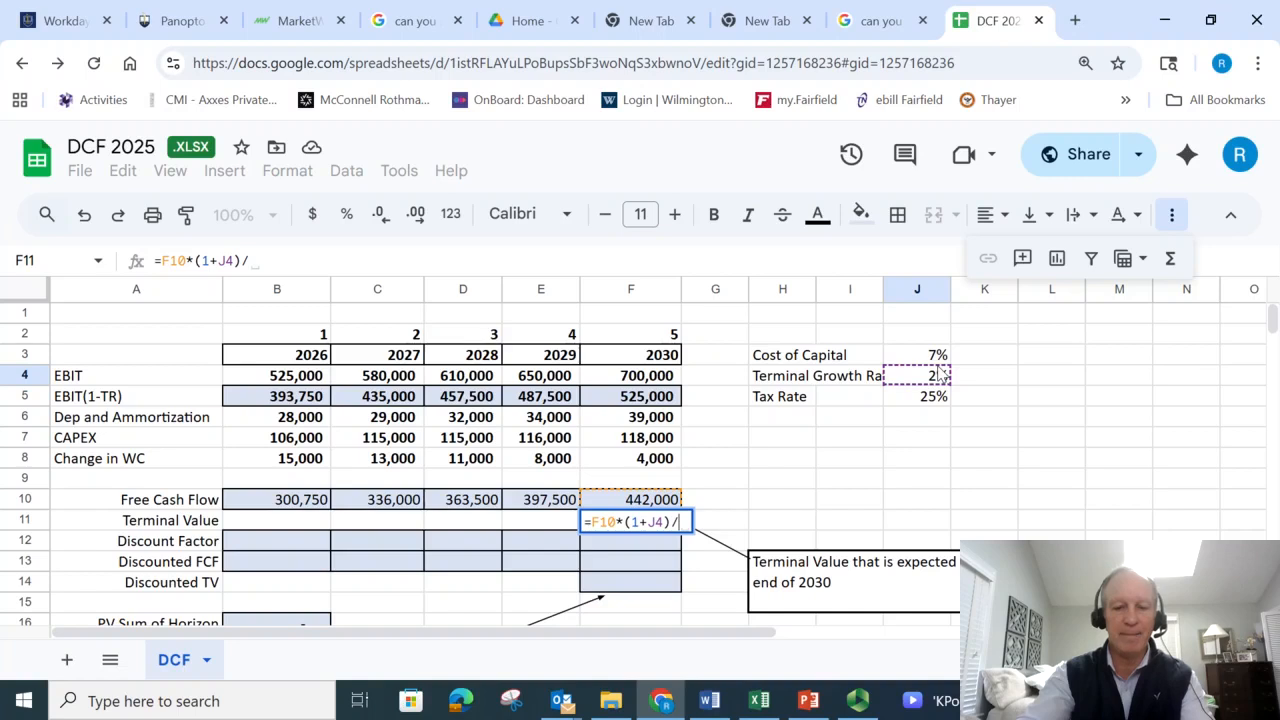
text(()
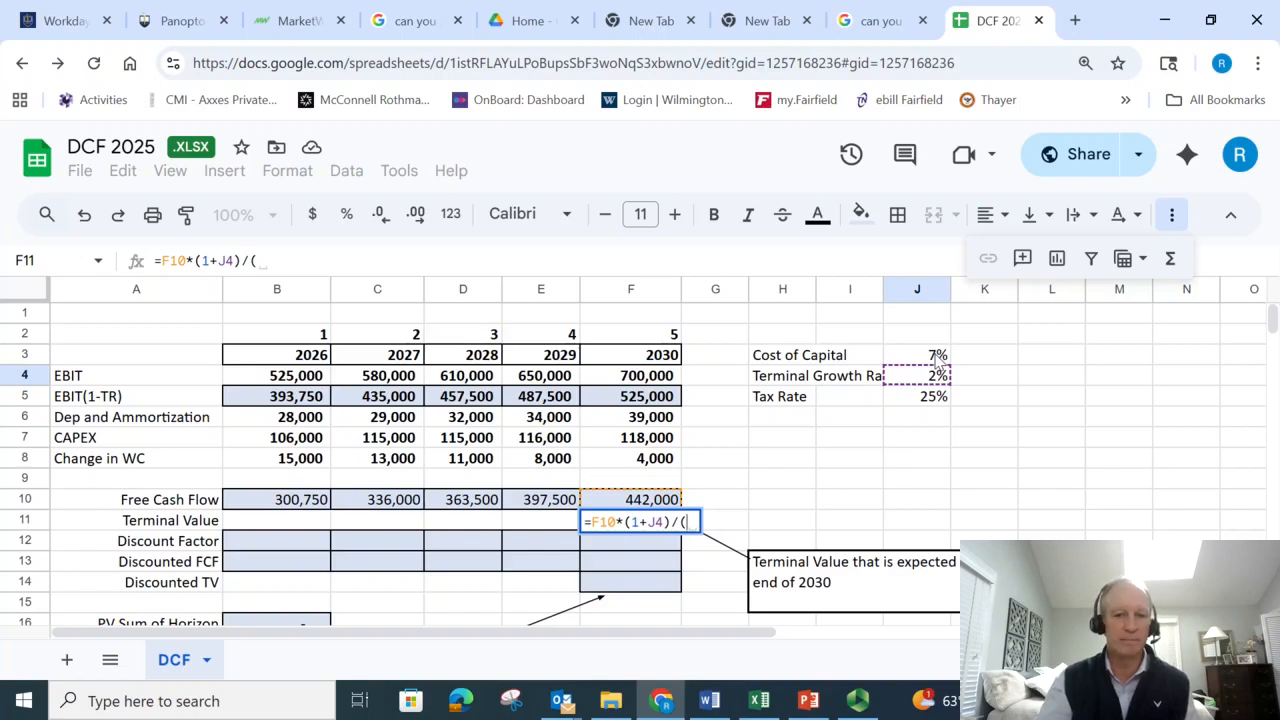
- Divide the Terminal Value formula by the cost of capital minus the terminal growth rate, J3-J4, and enter it
click(936, 357)
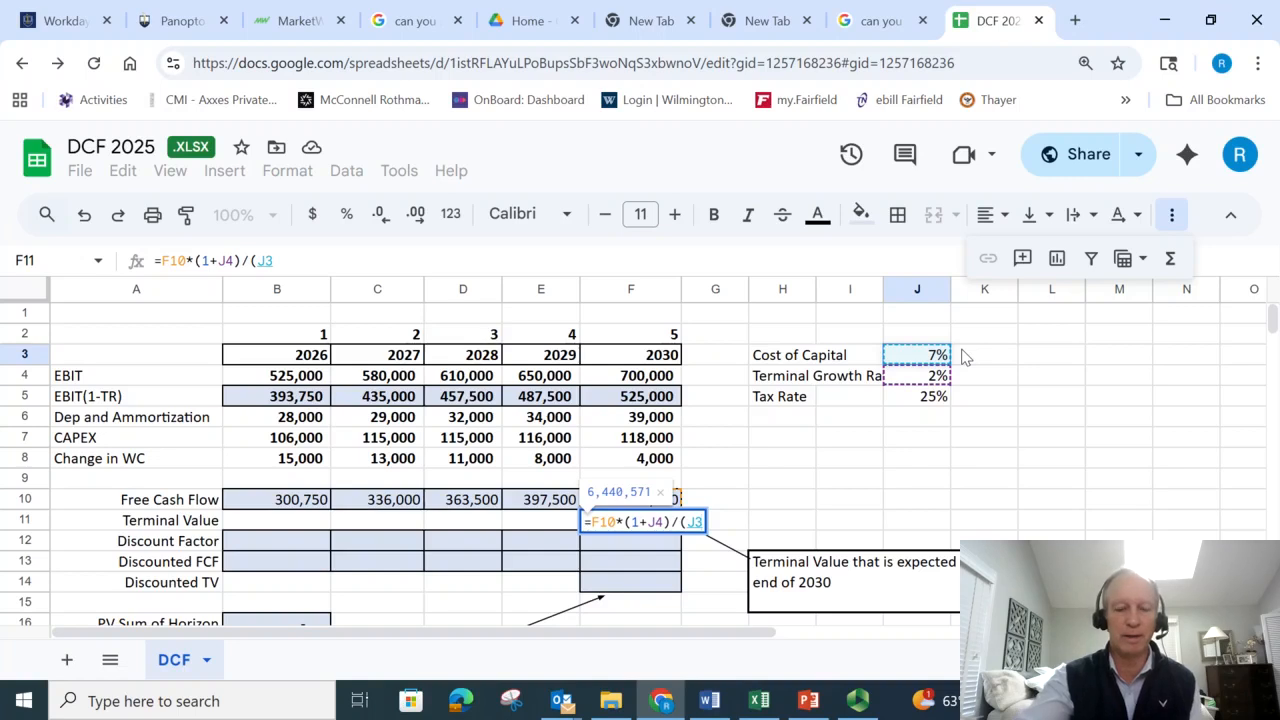
text(-)
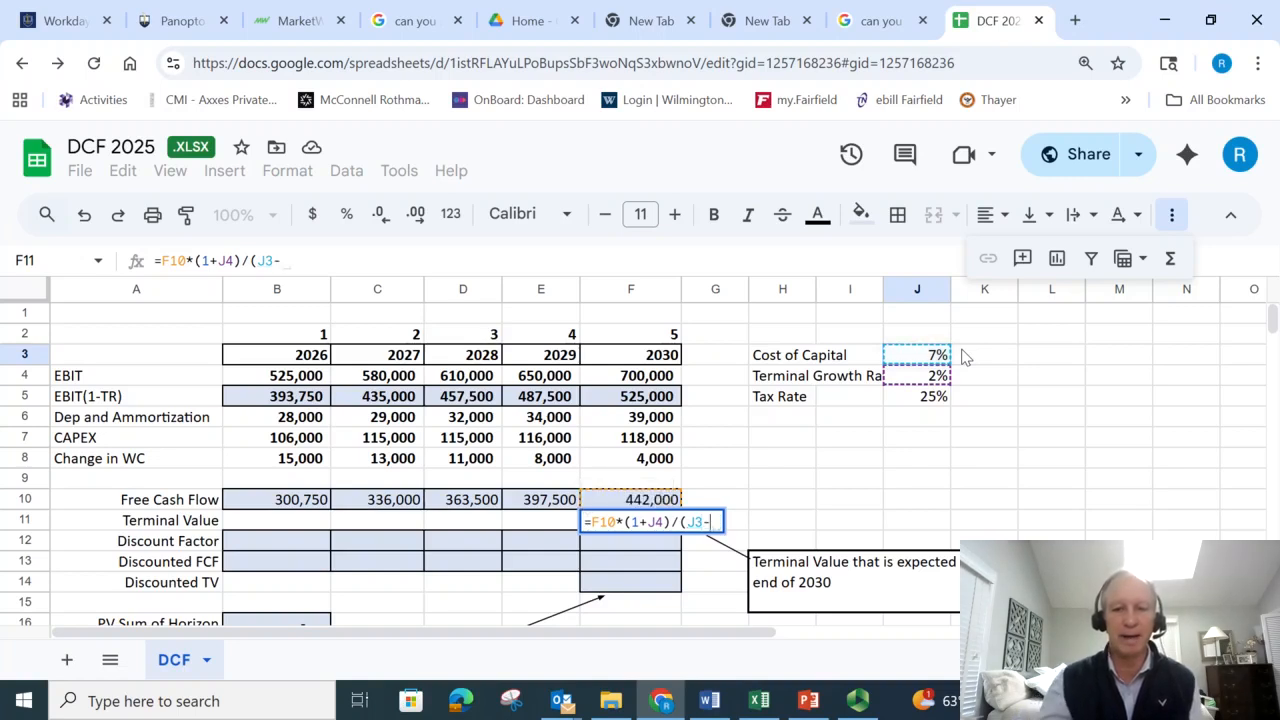
click(926, 376)
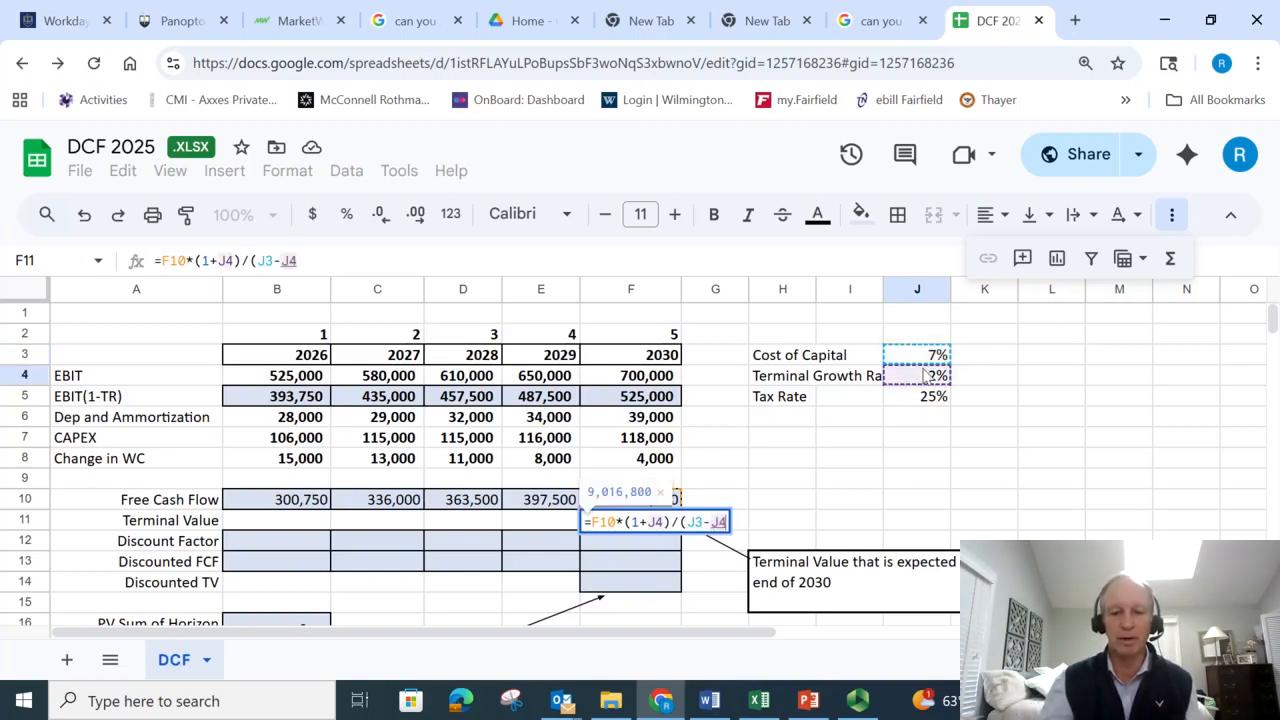
text(x))
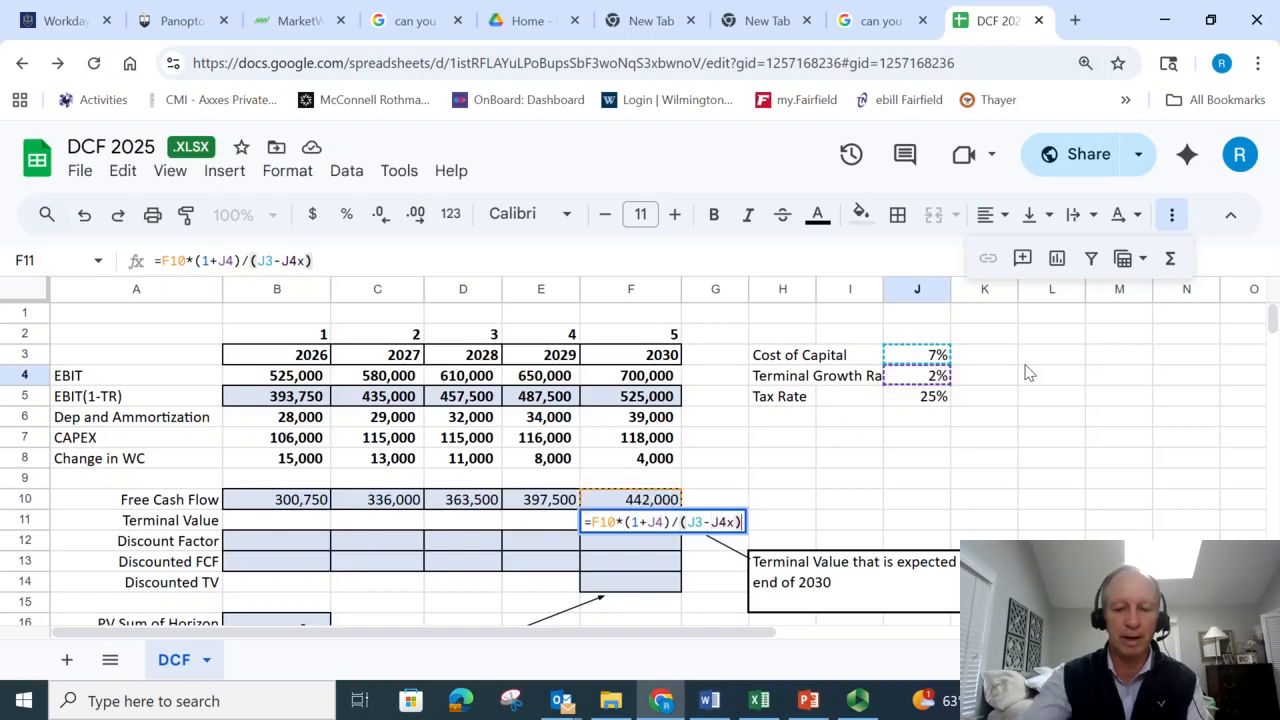
key(Return)
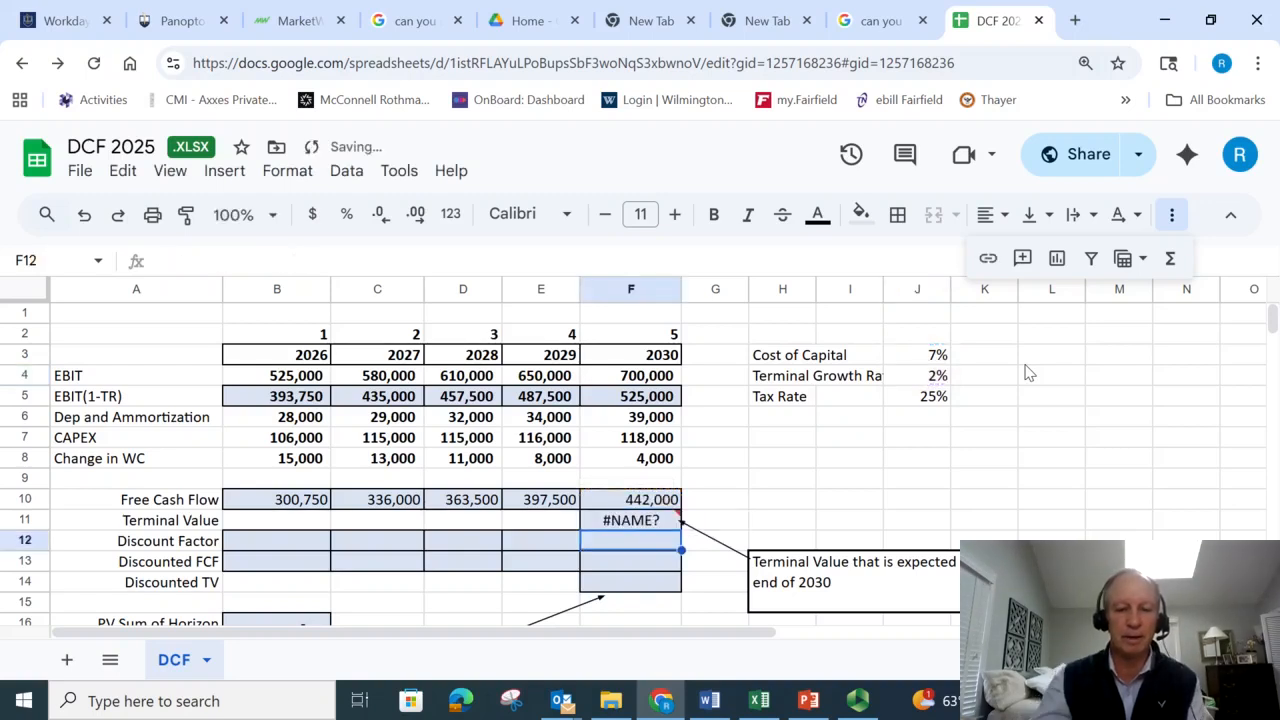
- Remove the stray x from the Terminal Value formula so F11 reads =F10*(1+J4)/(J3-J4), and recheck the cell
click(665, 522)
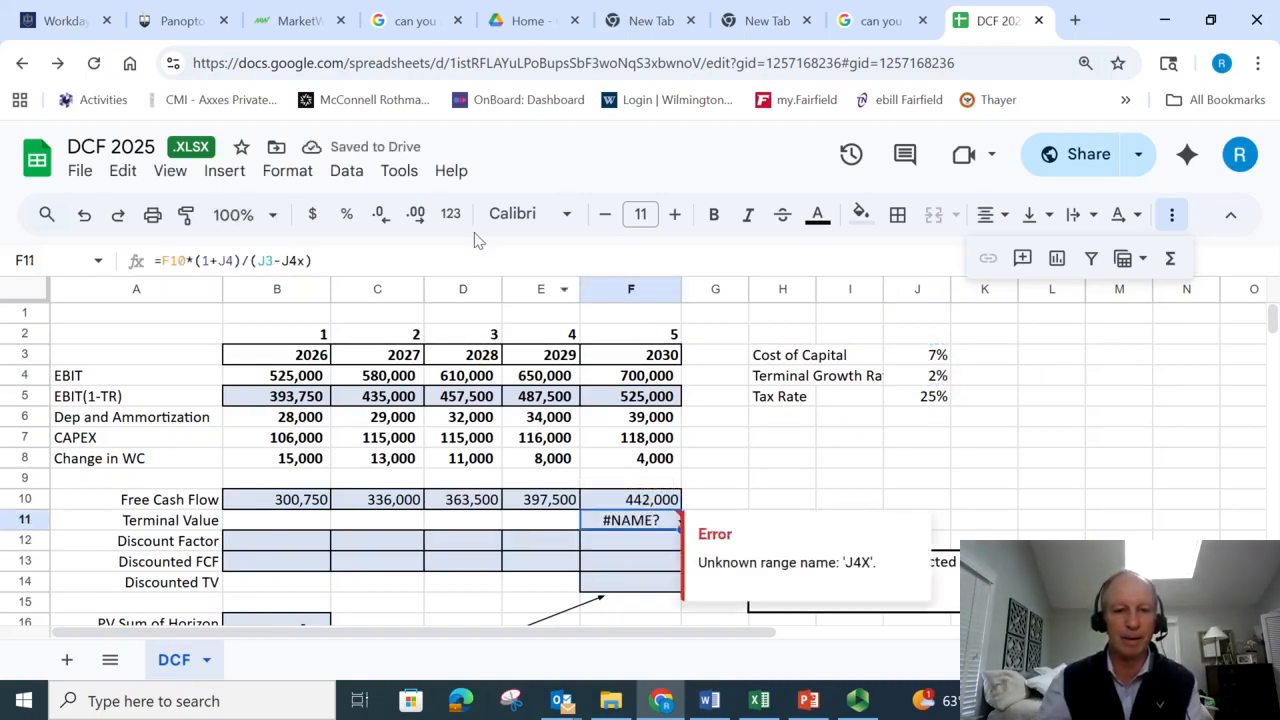
click(305, 260)
key(BackSpace)
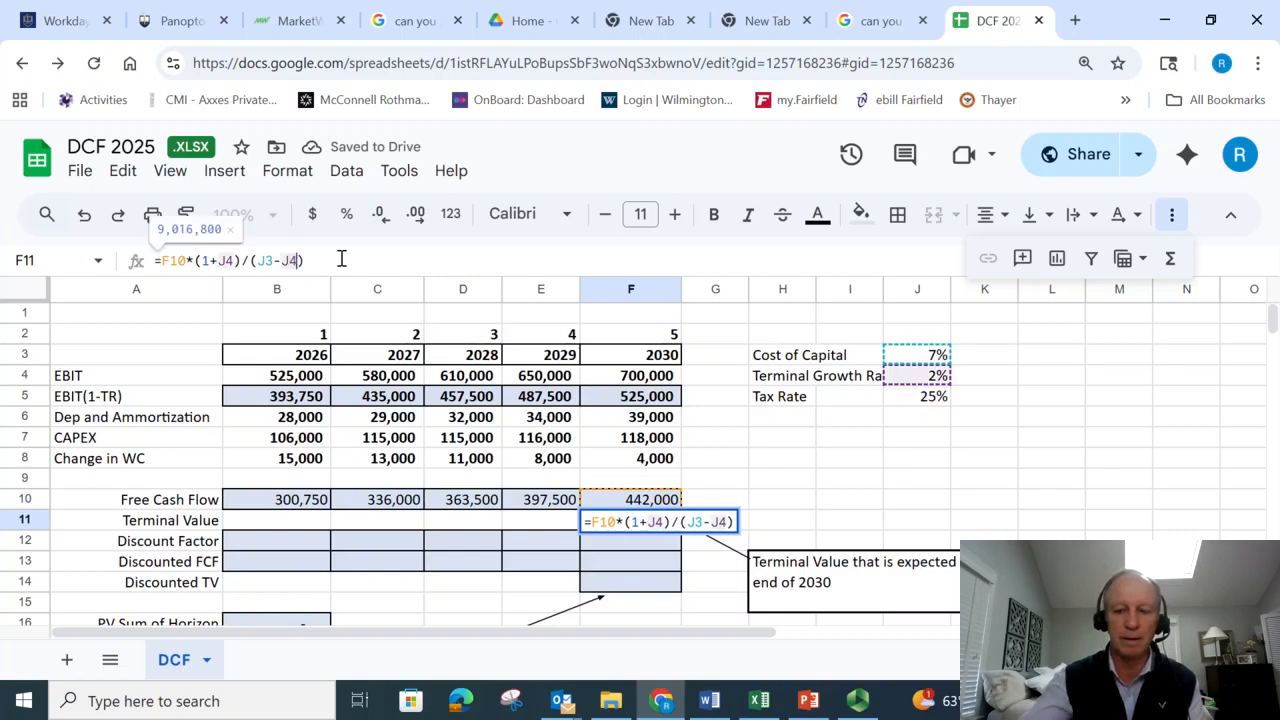
key(Return)
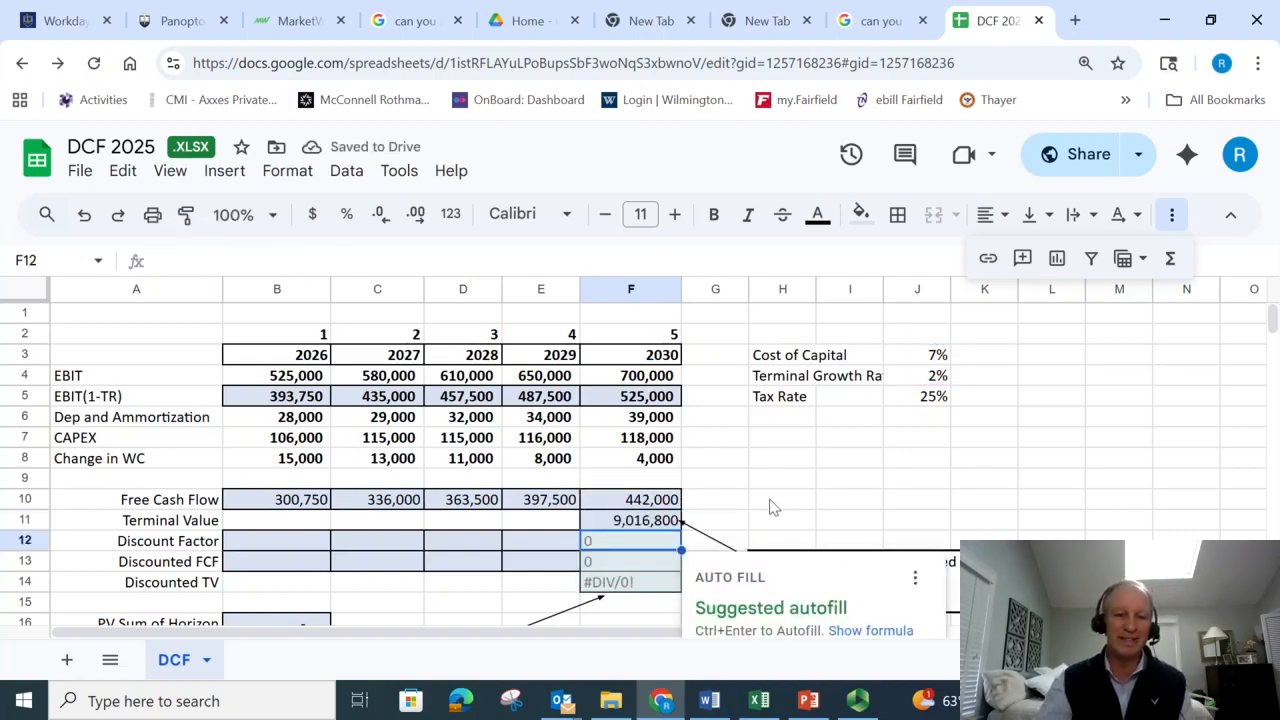
click(658, 524)
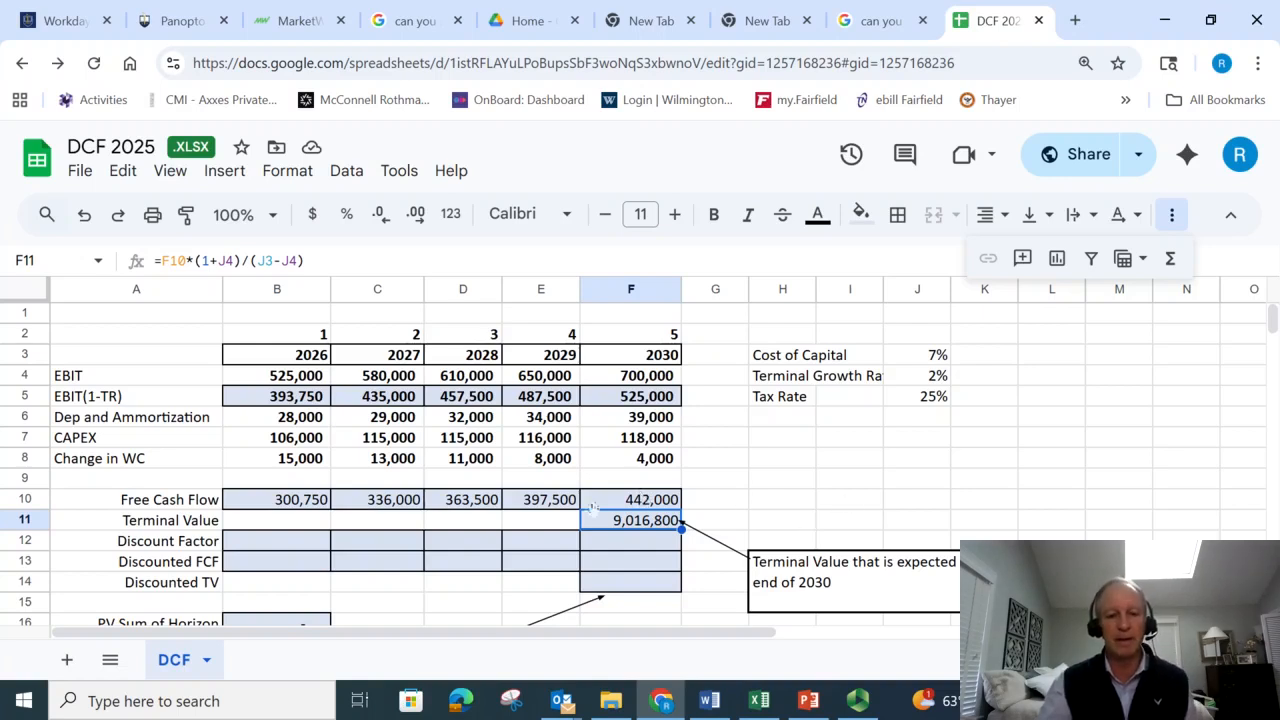
click(252, 545)
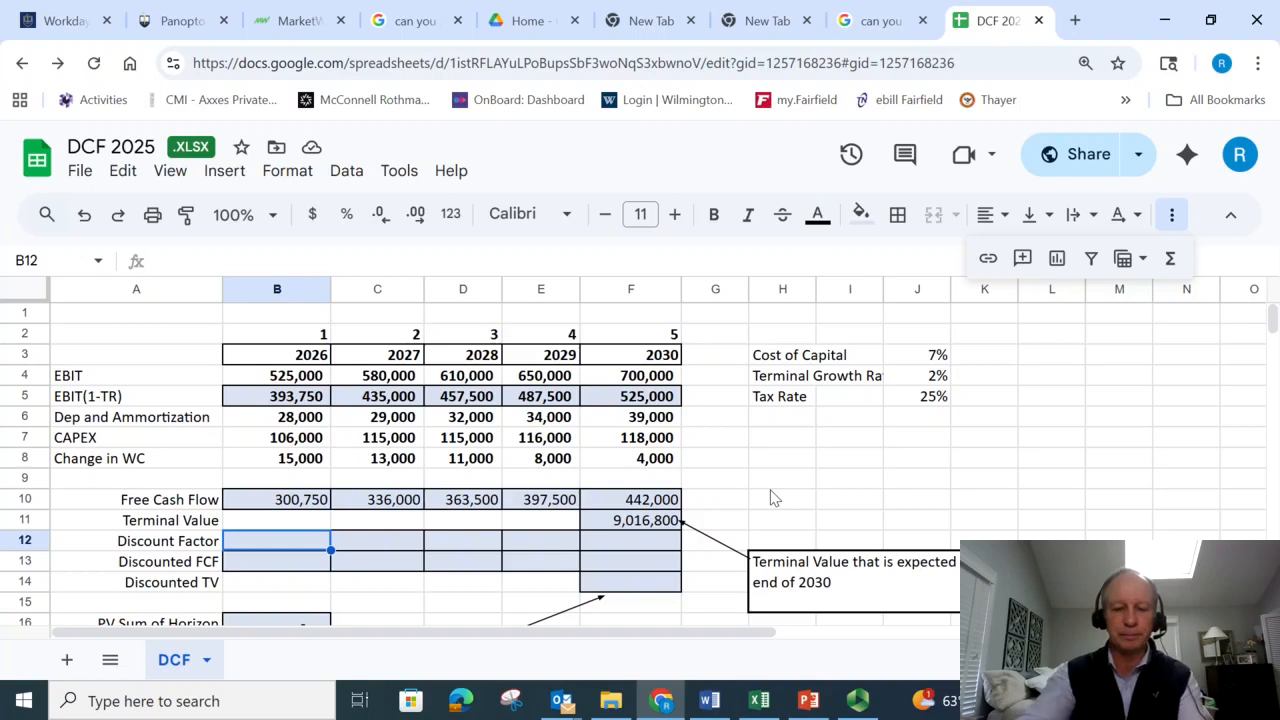
click(771, 487)
text(=)
key(Escape)
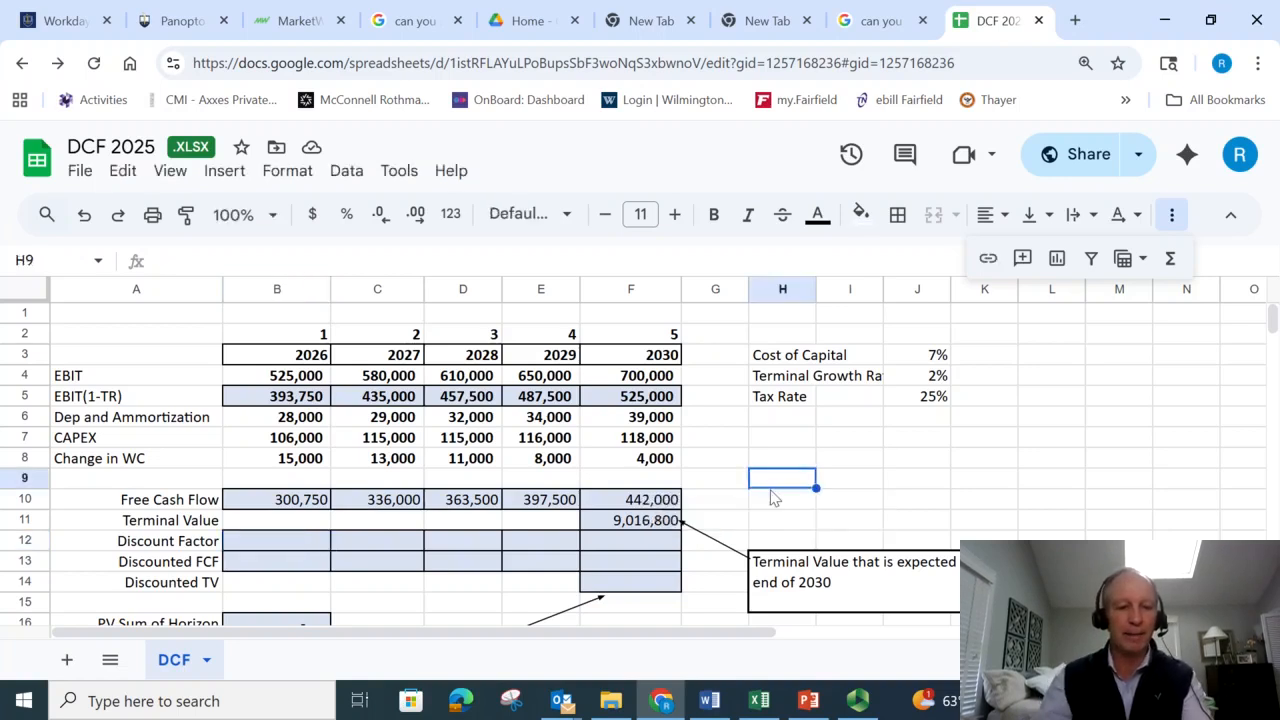
- Build the 2026 Discount Factor formula in B12 as =1/(1+J3)^B2, using the cost of capital and the period number
click(235, 543)
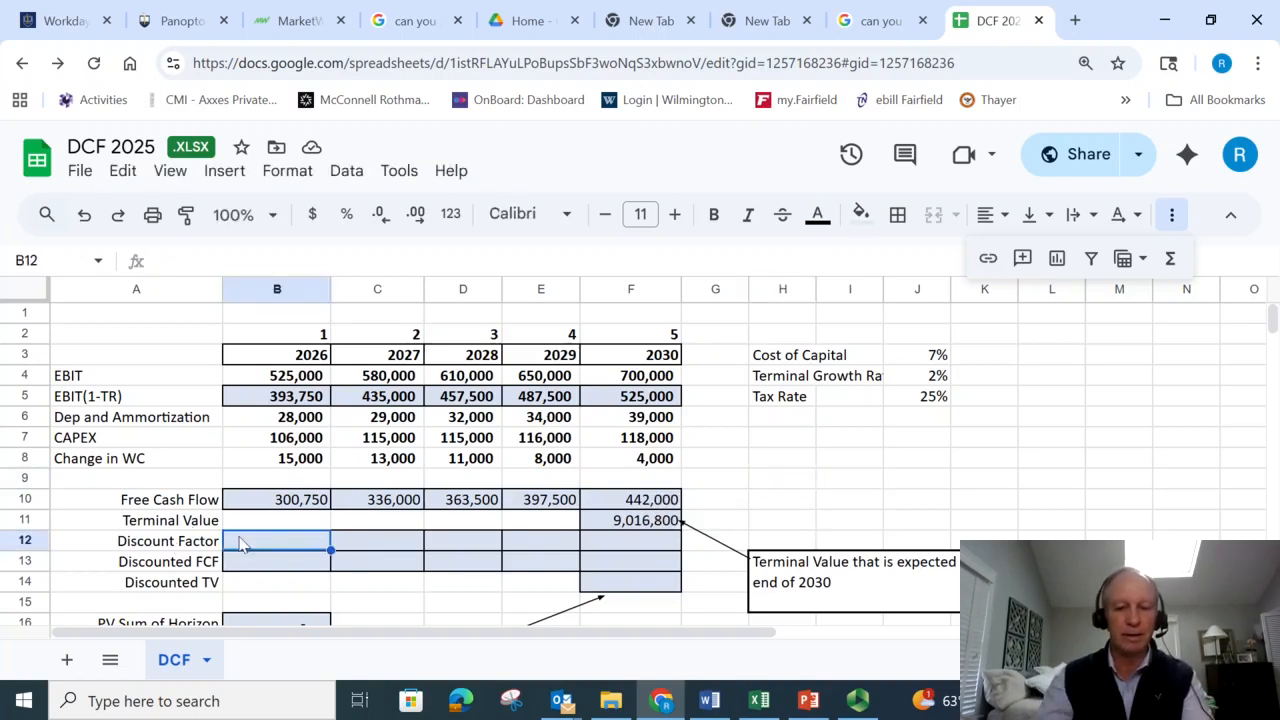
text(=)
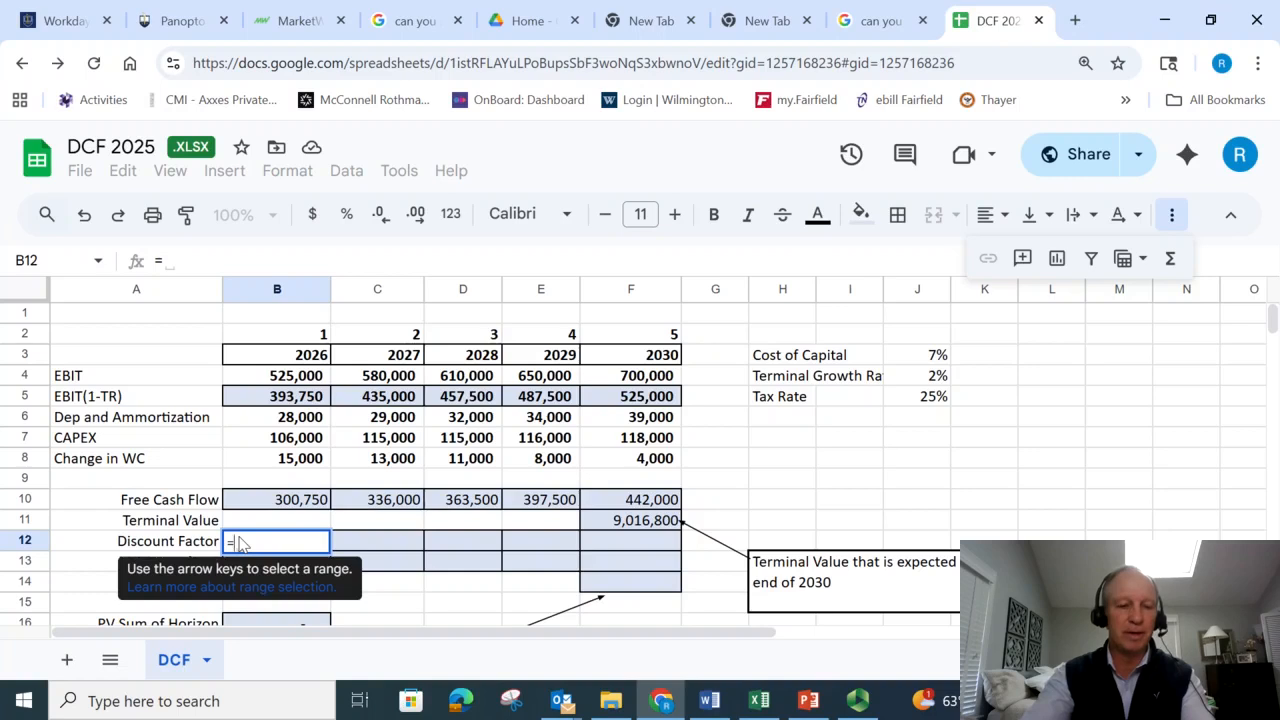
text(1)
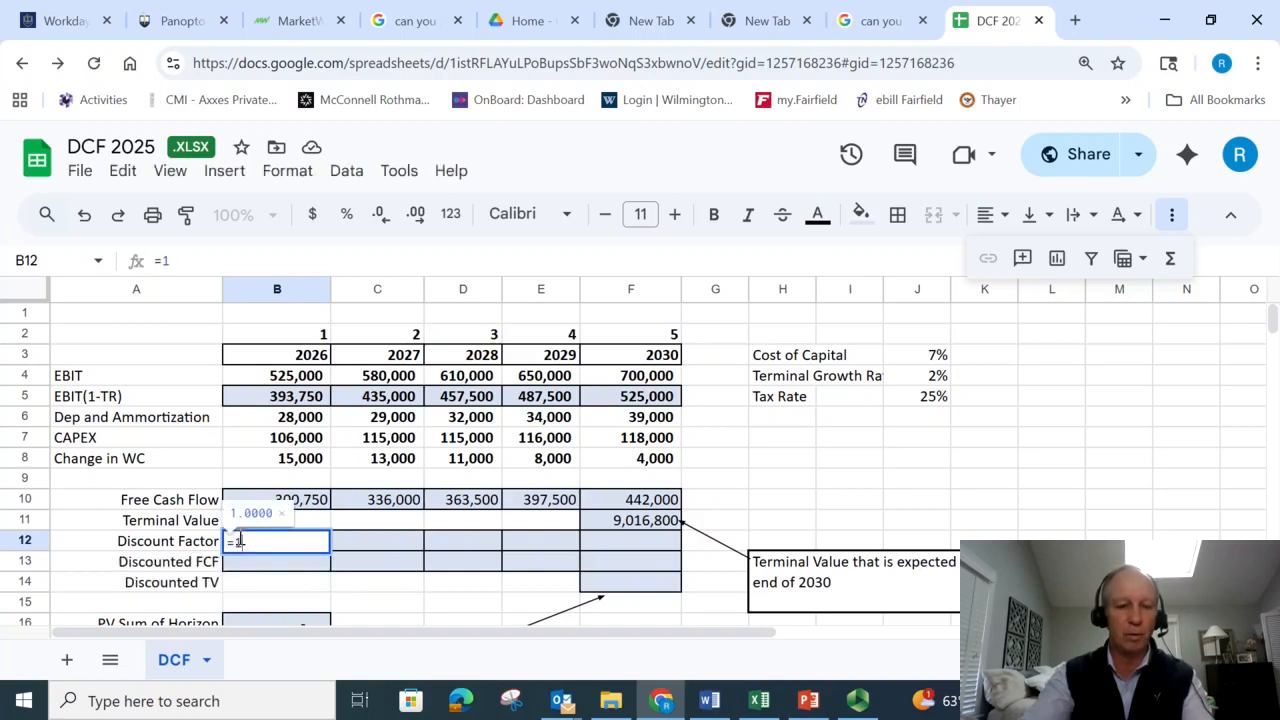
text(/(1+)
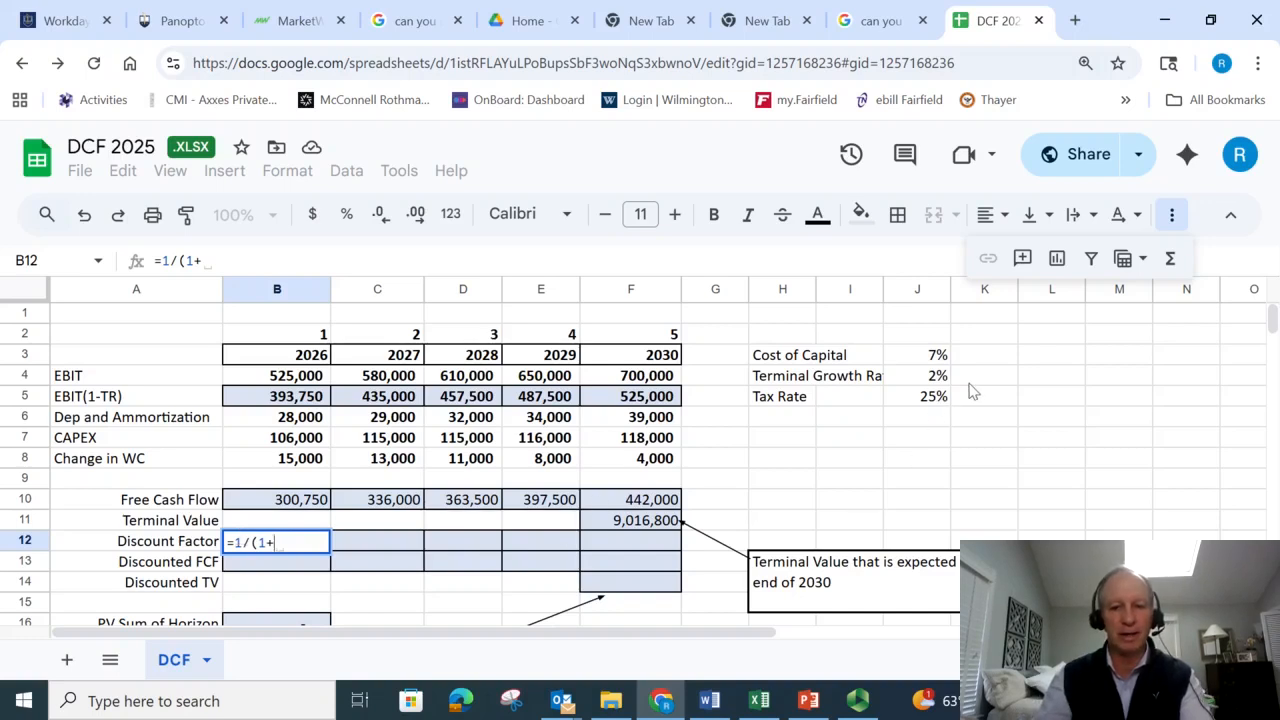
click(939, 358)
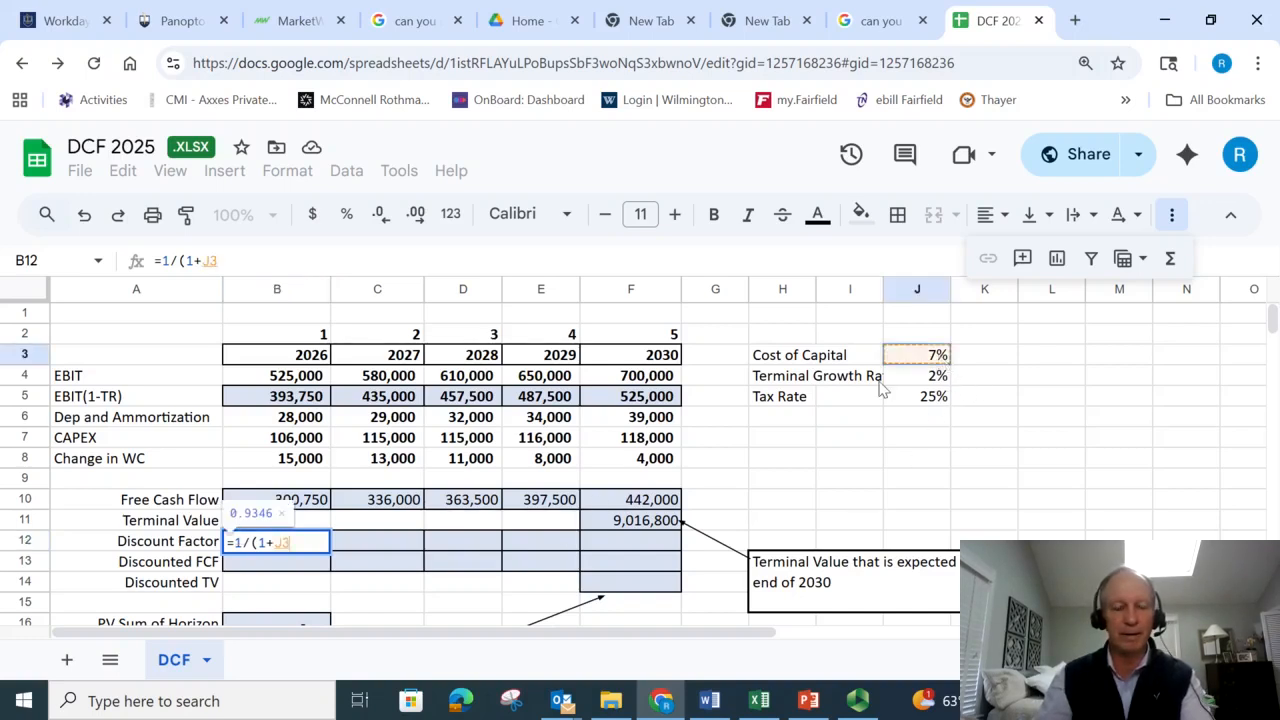
text()^)
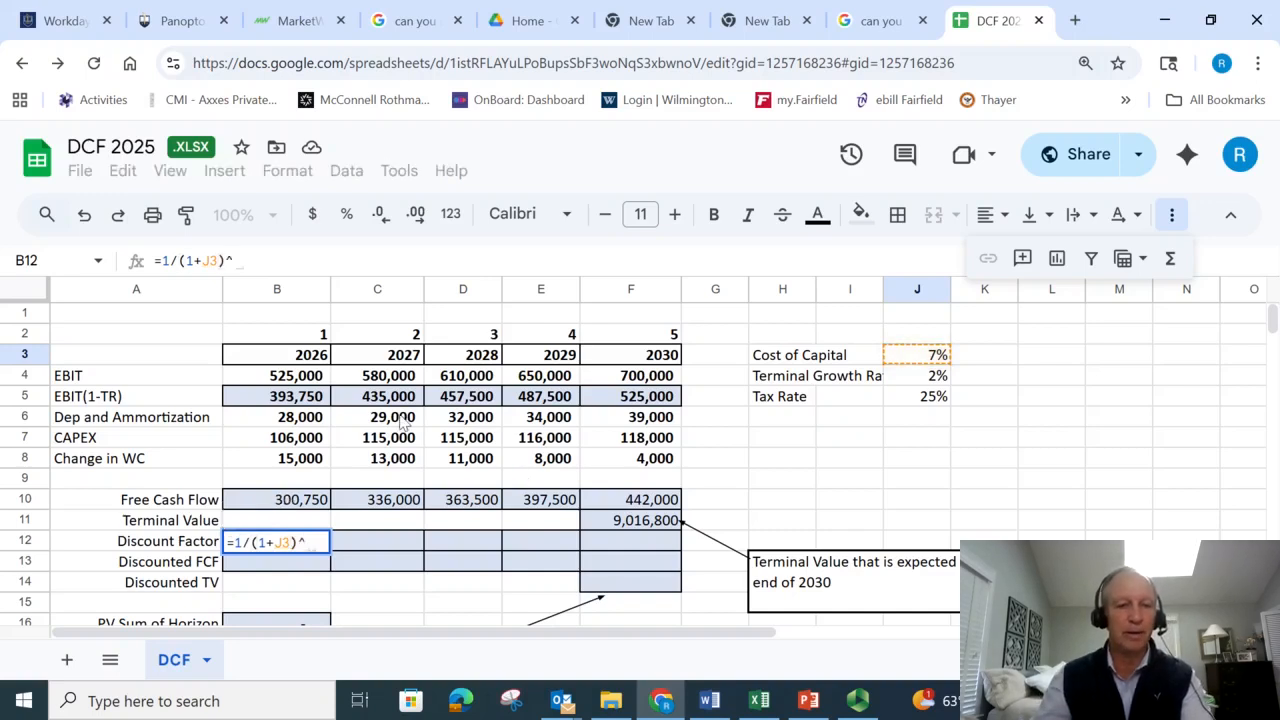
click(326, 335)
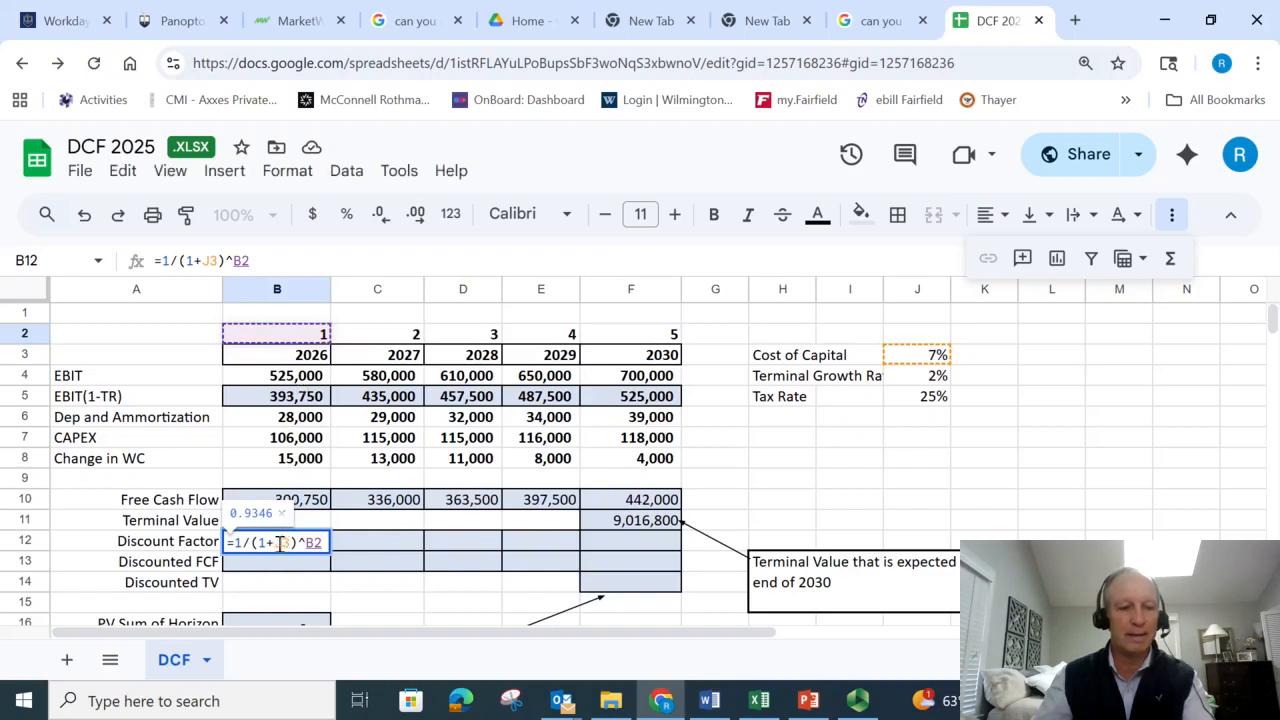
- Make the cost of capital reference absolute and complete the B12 formula as =1/(1+$J$3)^B2
drag(291, 543, 273, 543)
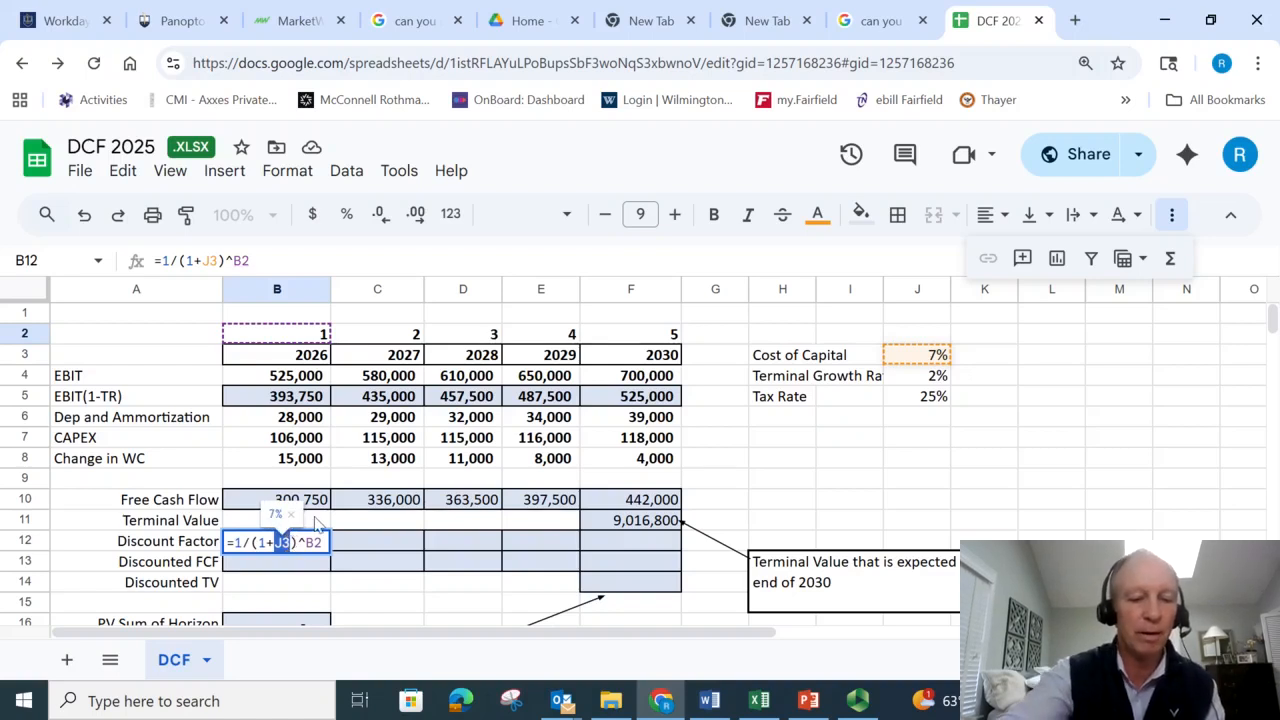
key(F4)
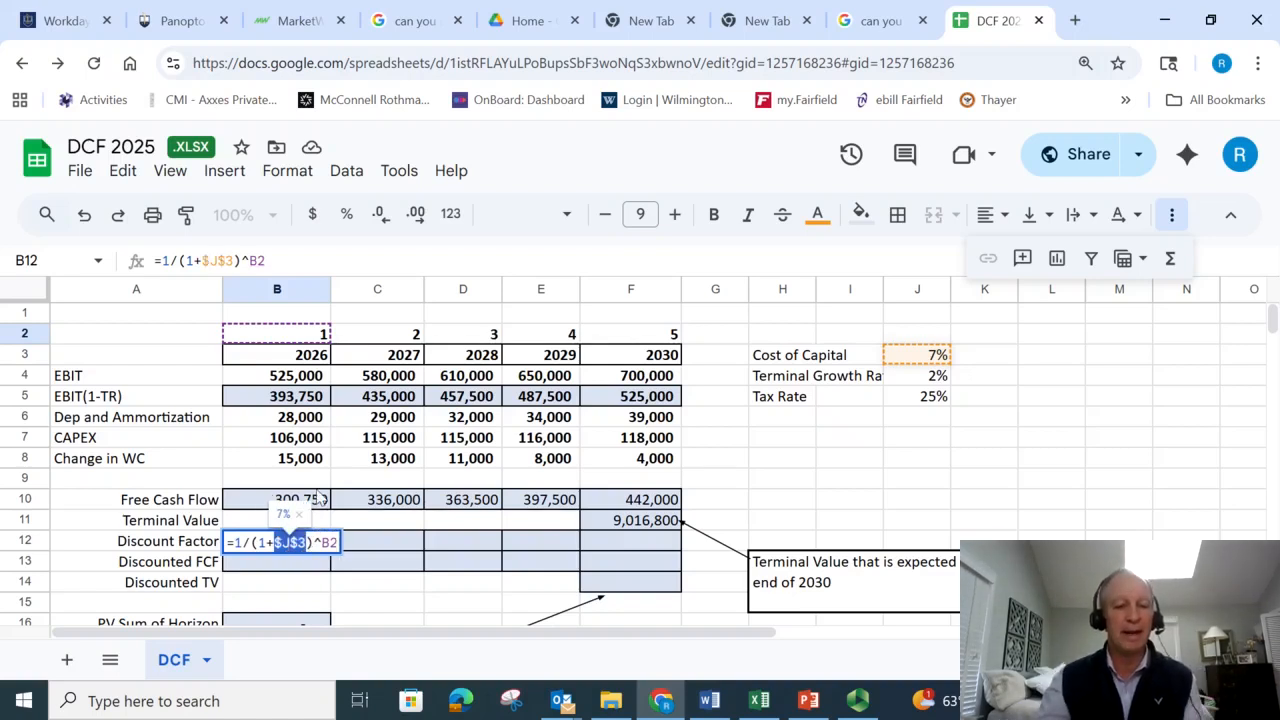
key(Return)
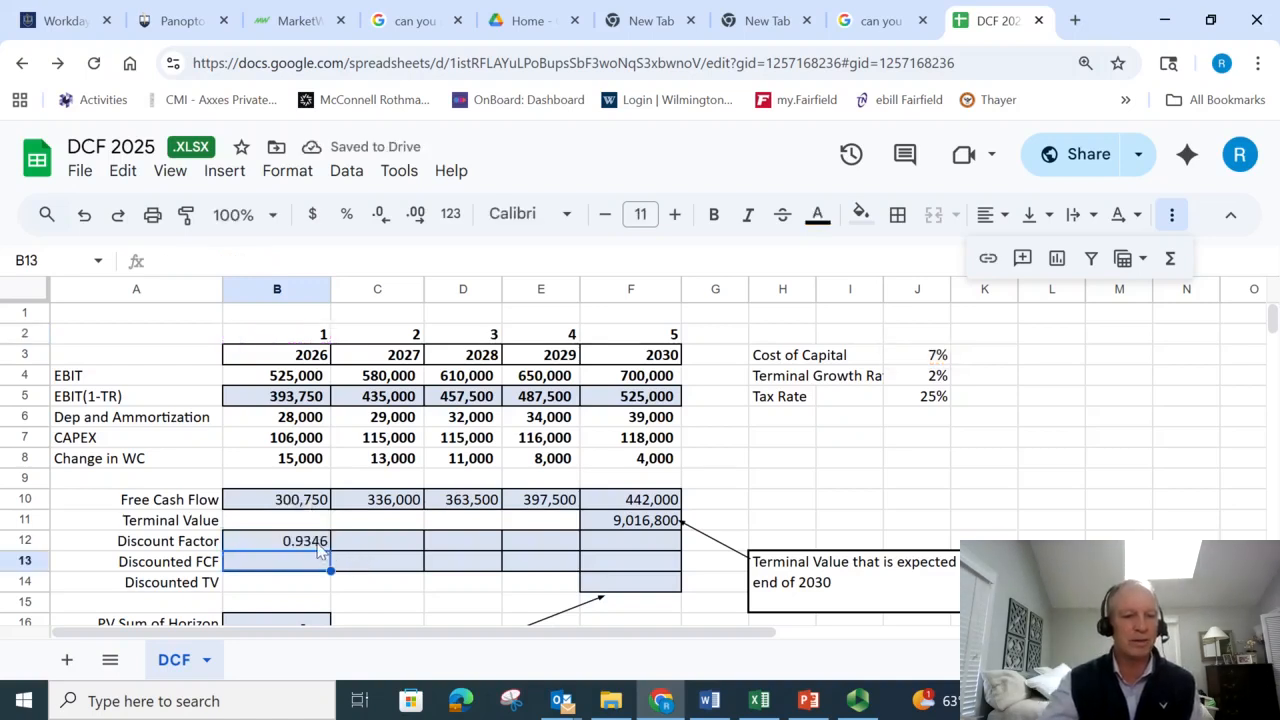
- Fill the Discount Factor formula from B12 across to F12 and check the copied formula in the 2030 cell
click(317, 545)
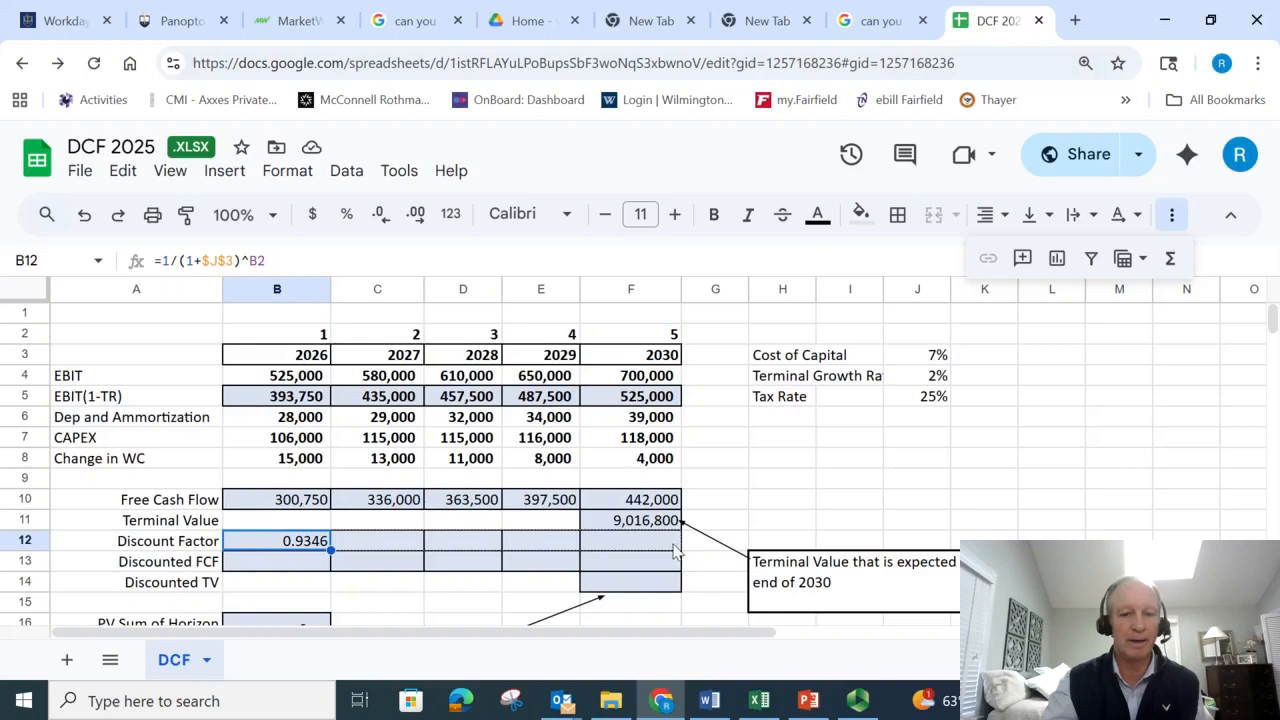
drag(676, 549, 676, 549)
click(636, 546)
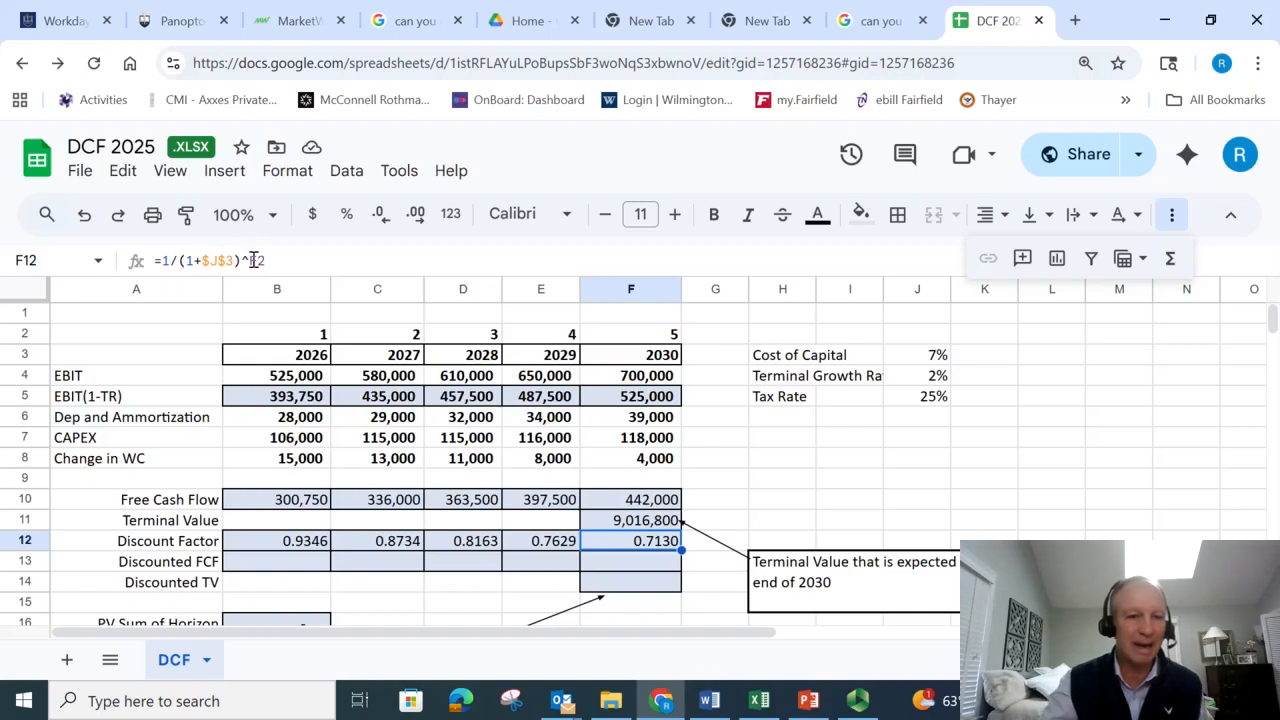
- Examine the period numbers across row 2 that serve as discount exponents, then return to the 2030 discount factor in F12
click(674, 338)
click(310, 340)
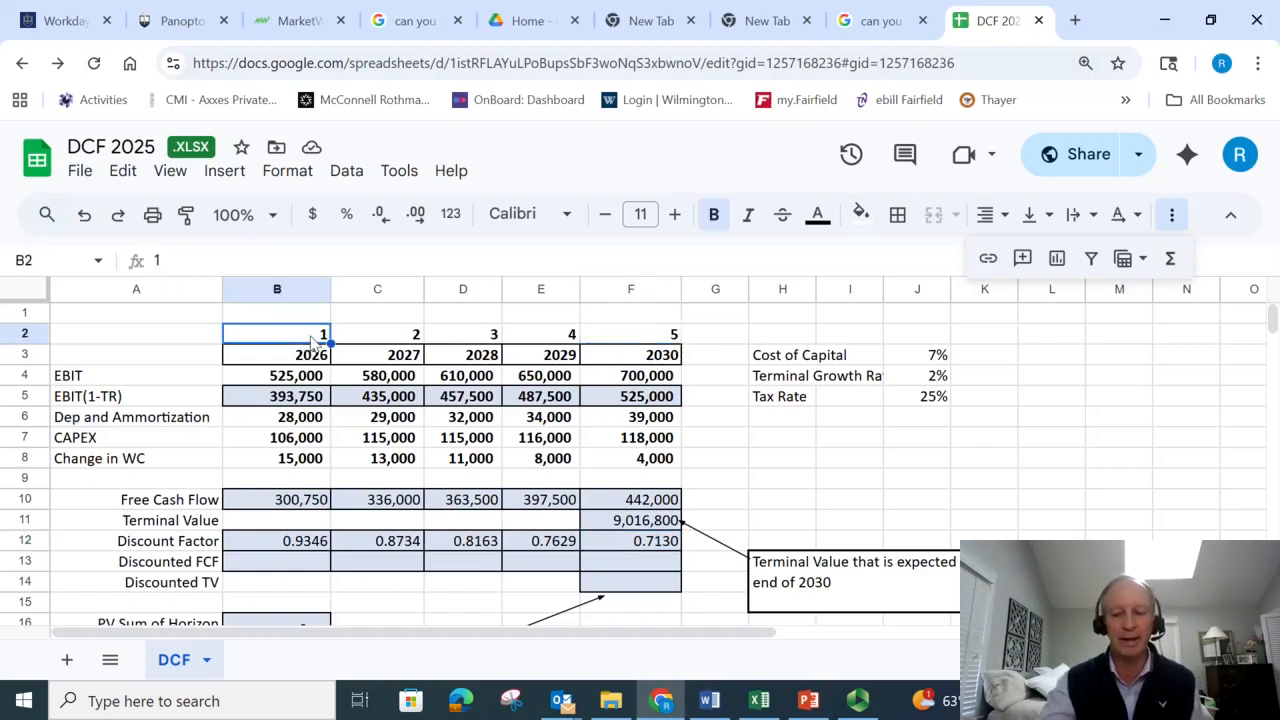
key(Right)
key(Right)
key(Right)
key(Right)
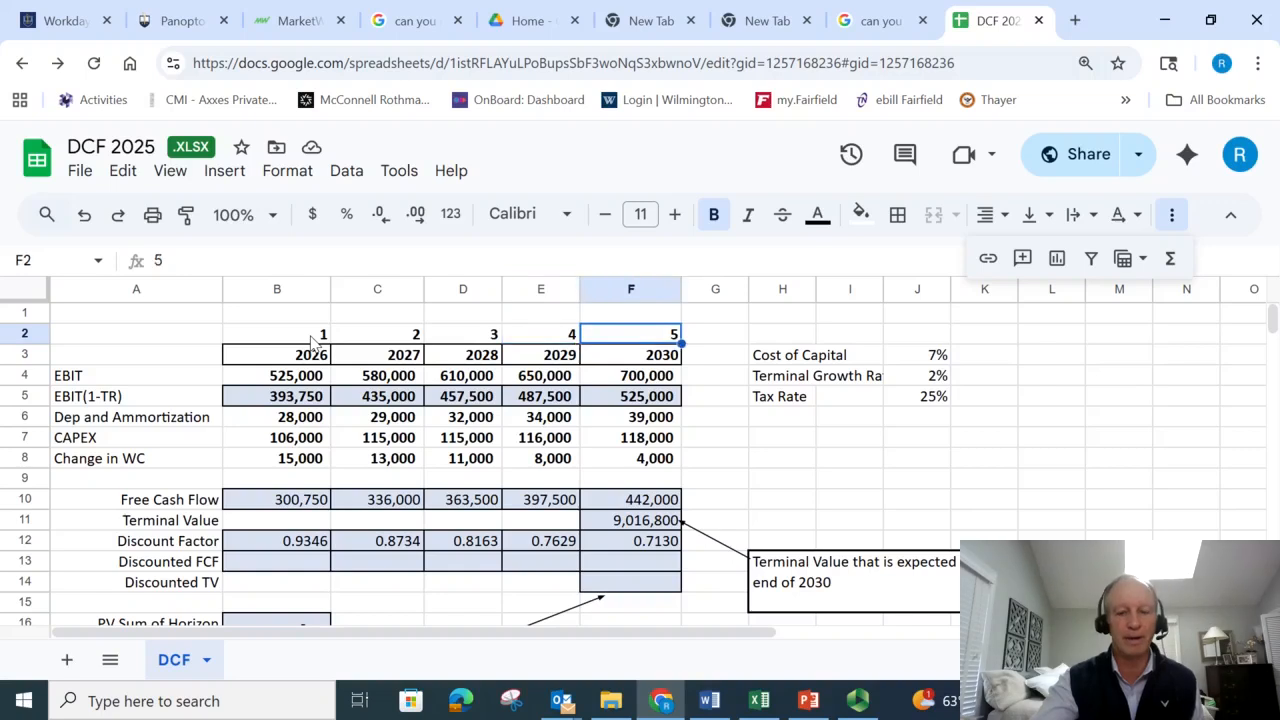
key(Down)
key(Down)
key(Down)
key(Down)
key(Down)
key(Down)
key(Down)
key(Down)
key(Down)
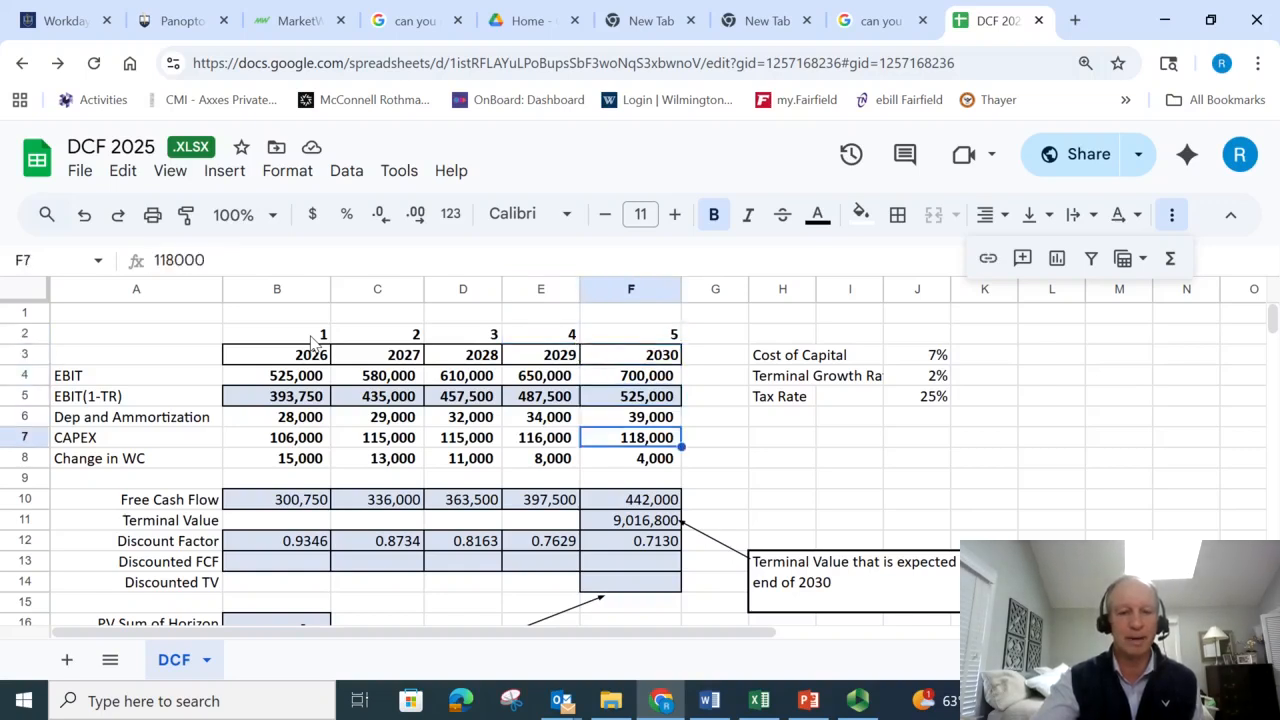
key(Down)
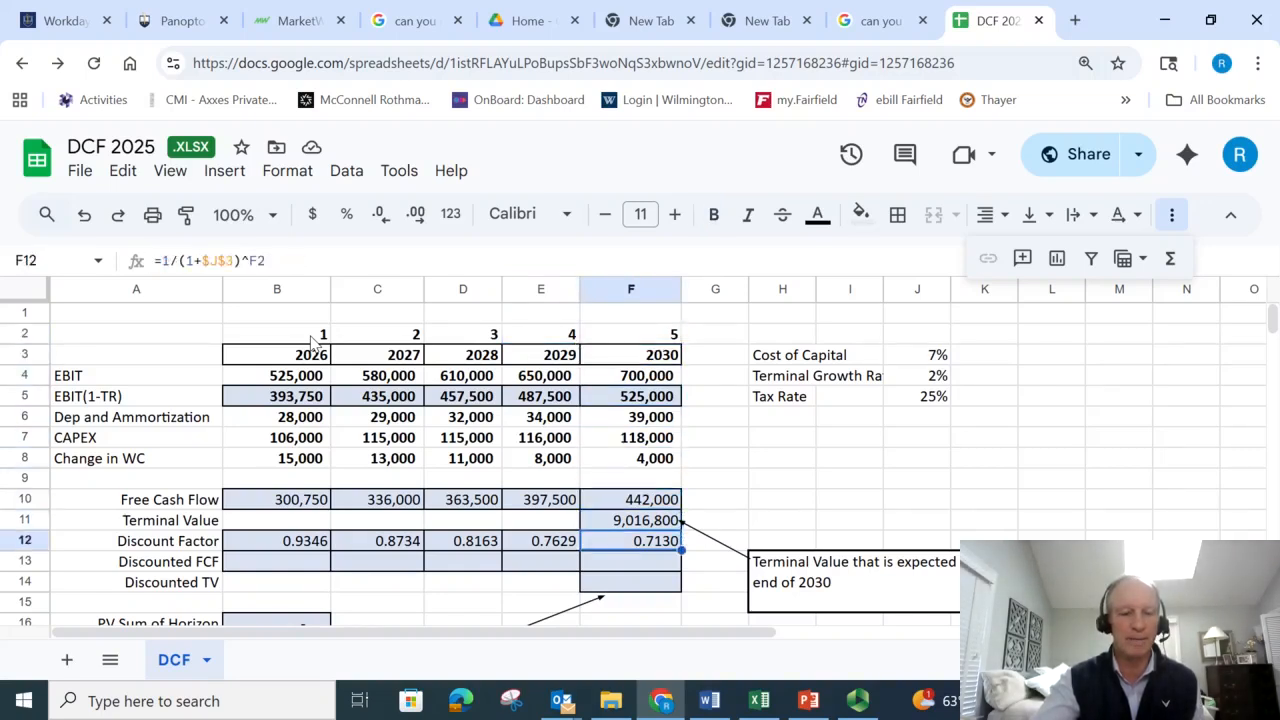
- Enter the 2026 Discounted FCF formula in B13 as =B10*B12, multiplying free cash flow by the discount factor
key(Down)
key(Left)
key(Left)
key(Left)
key(Left)
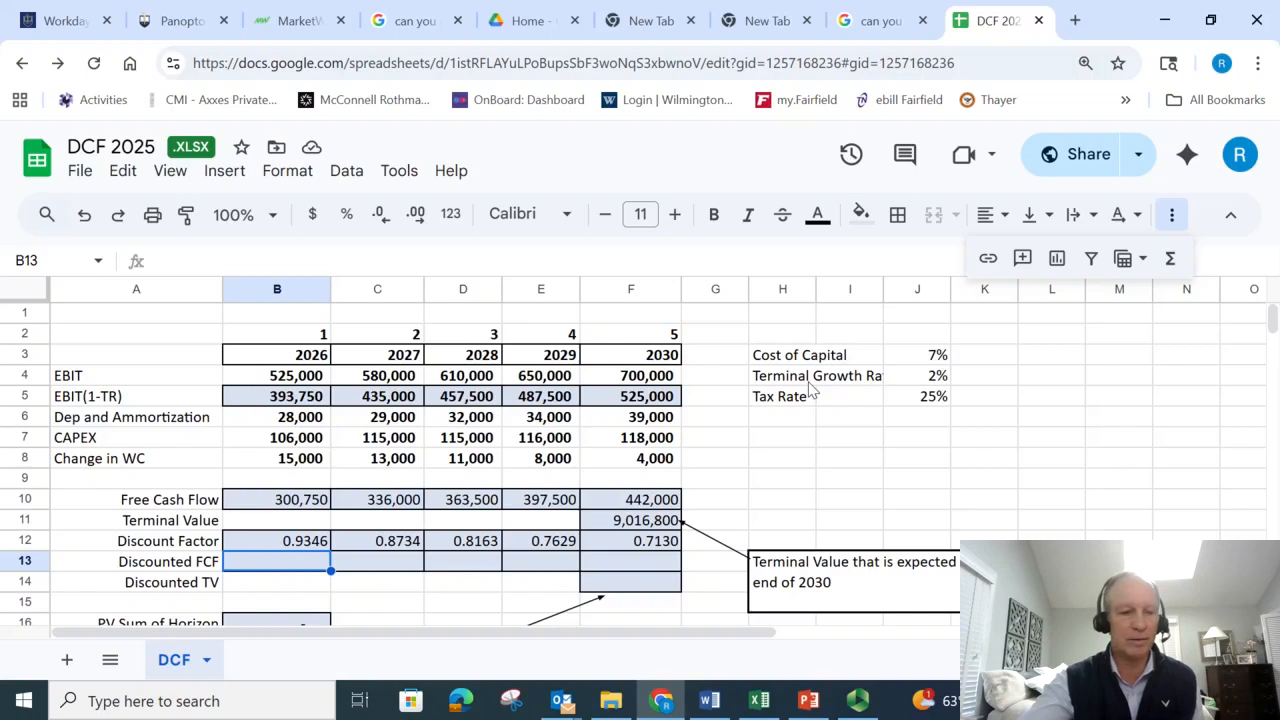
text(=)
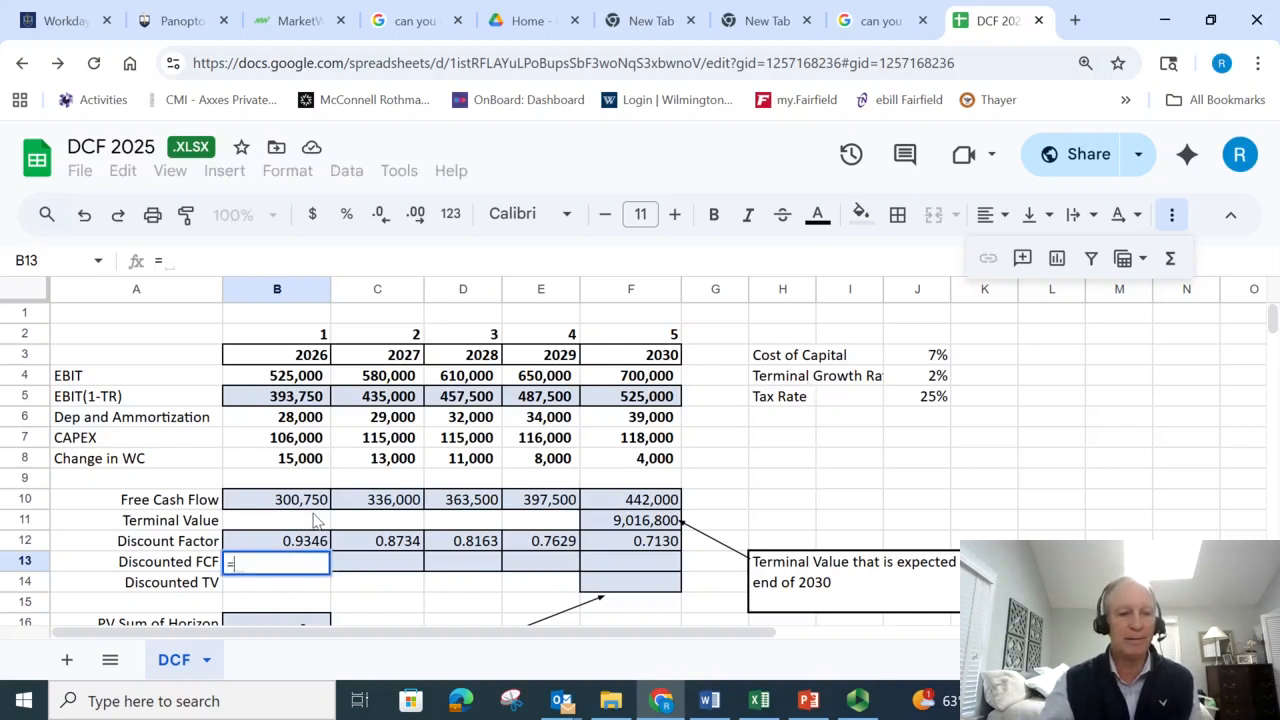
click(309, 508)
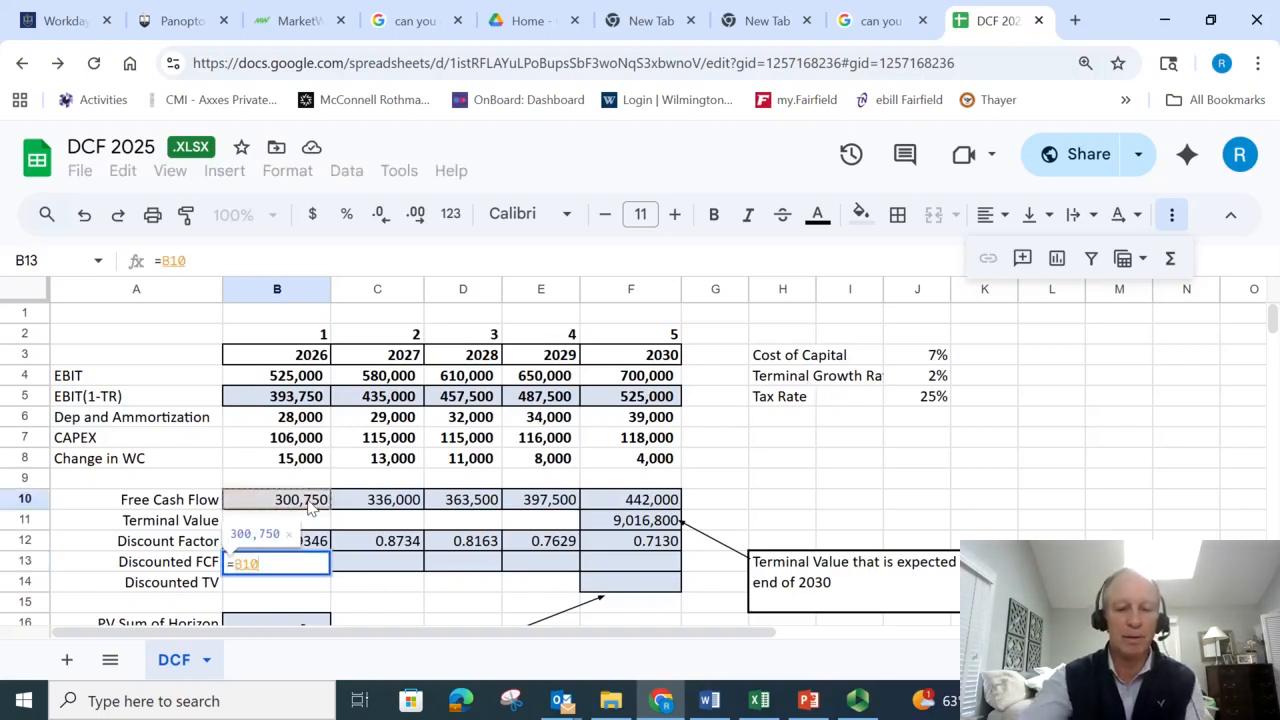
text(*)
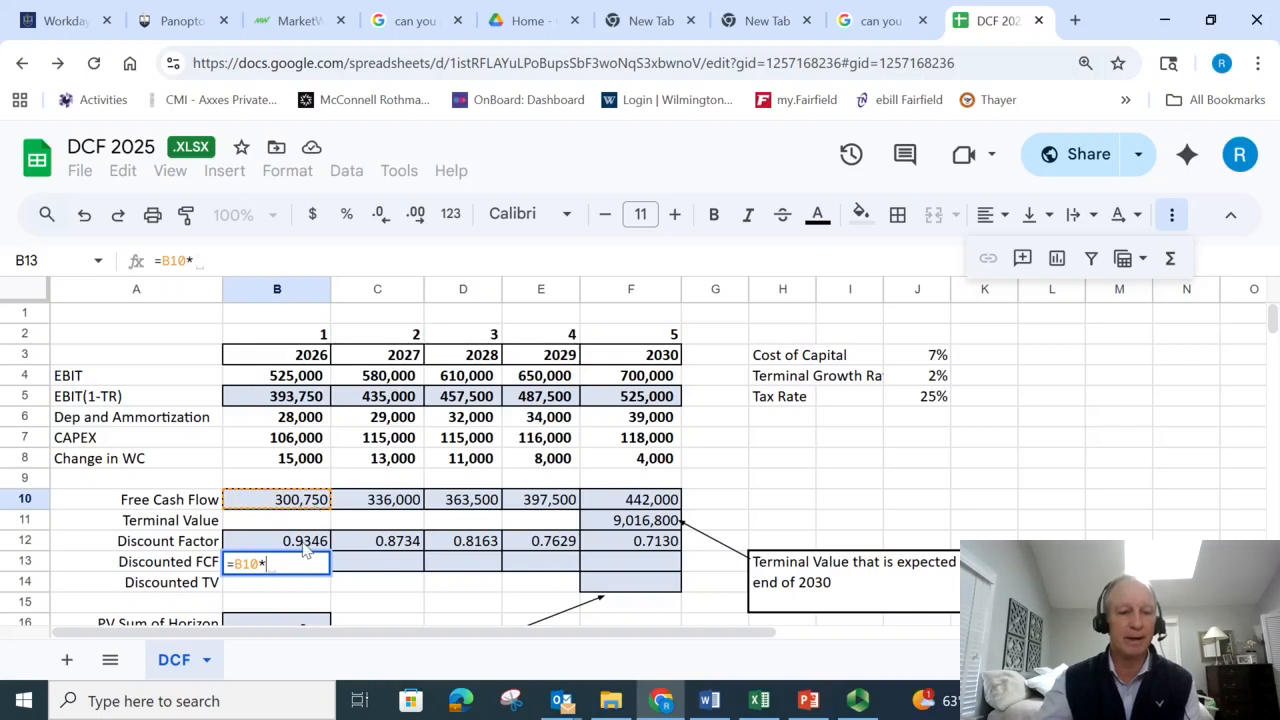
click(313, 544)
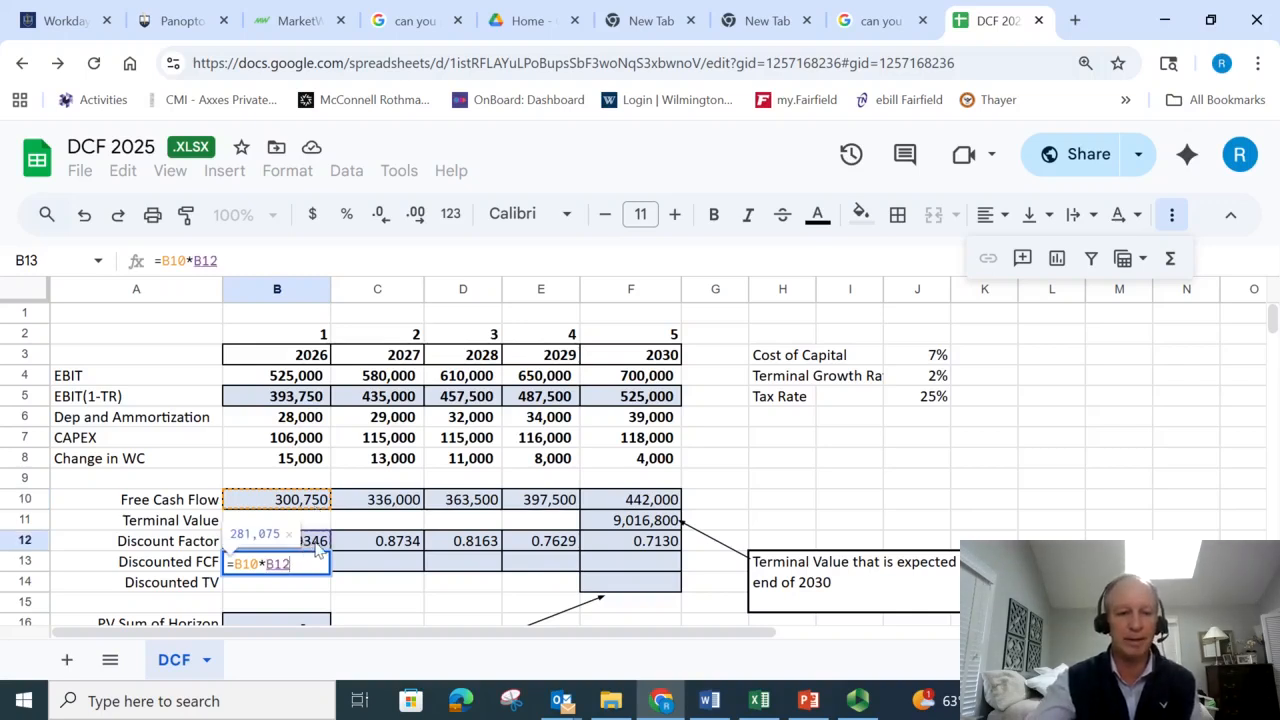
key(Return)
- Fill the Discounted FCF formula from B13 across to the 2030 column in F13
key(Up)
key(Up)
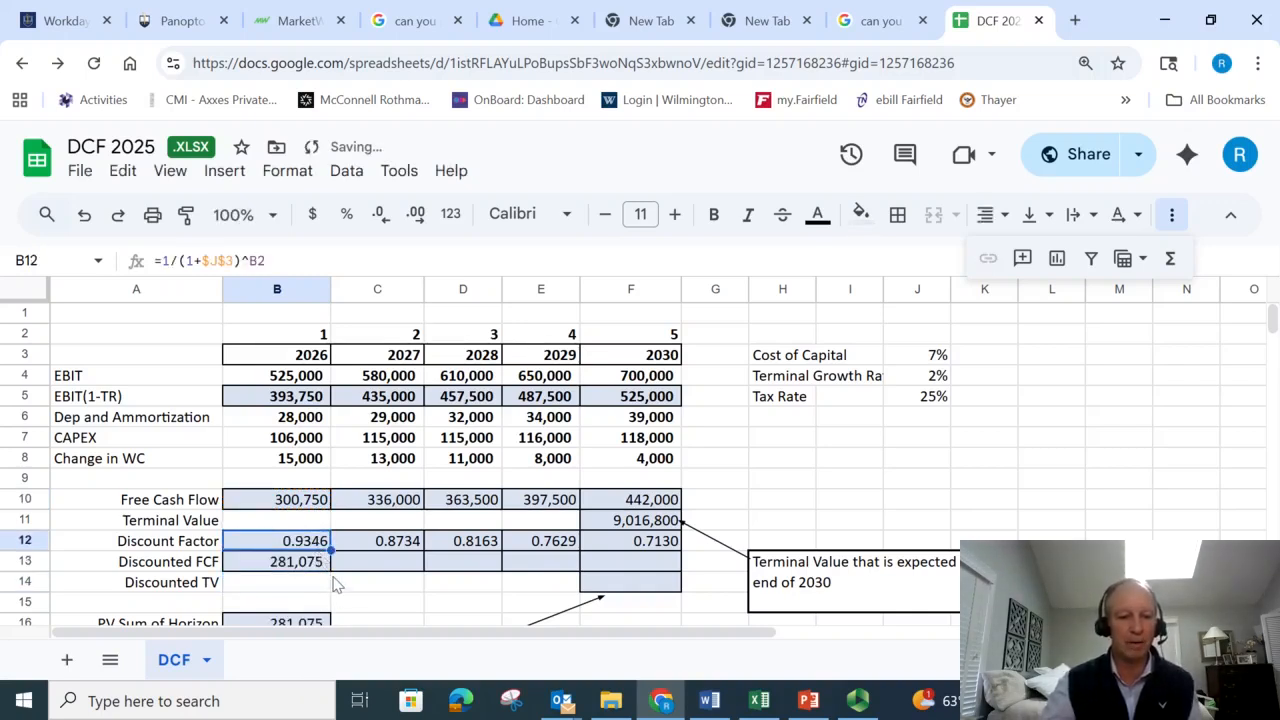
click(318, 562)
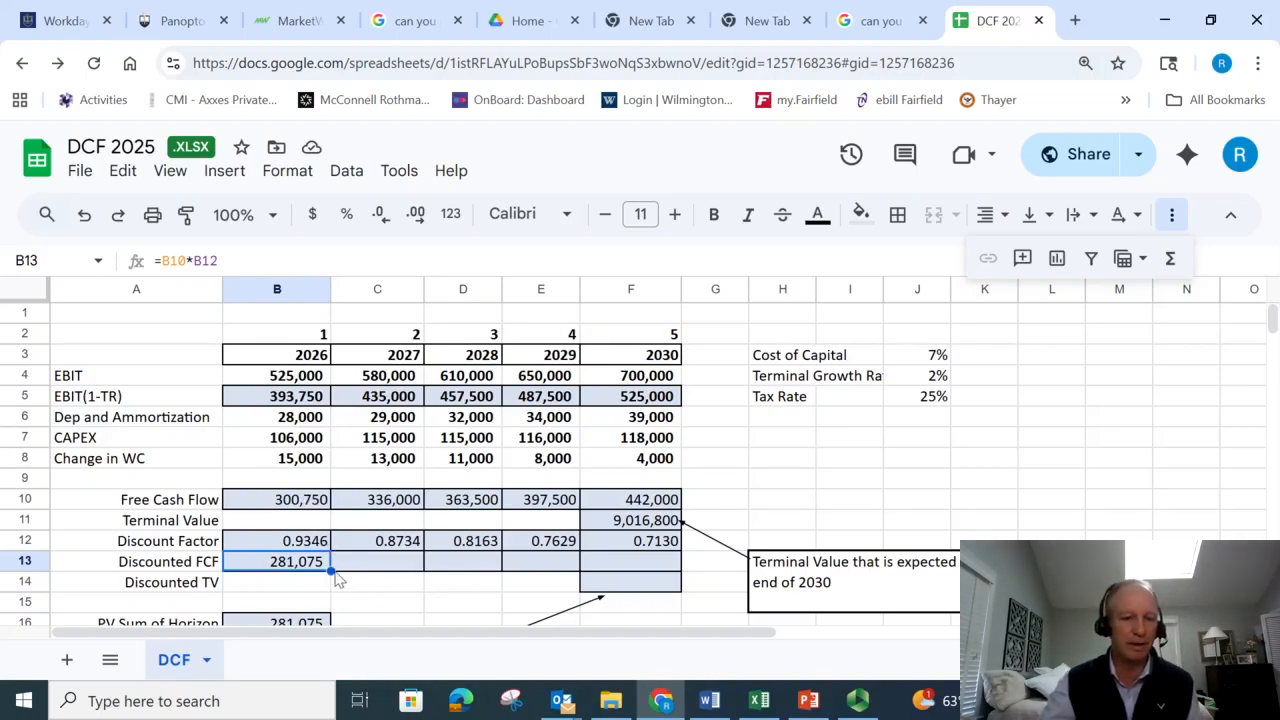
drag(331, 567, 662, 578)
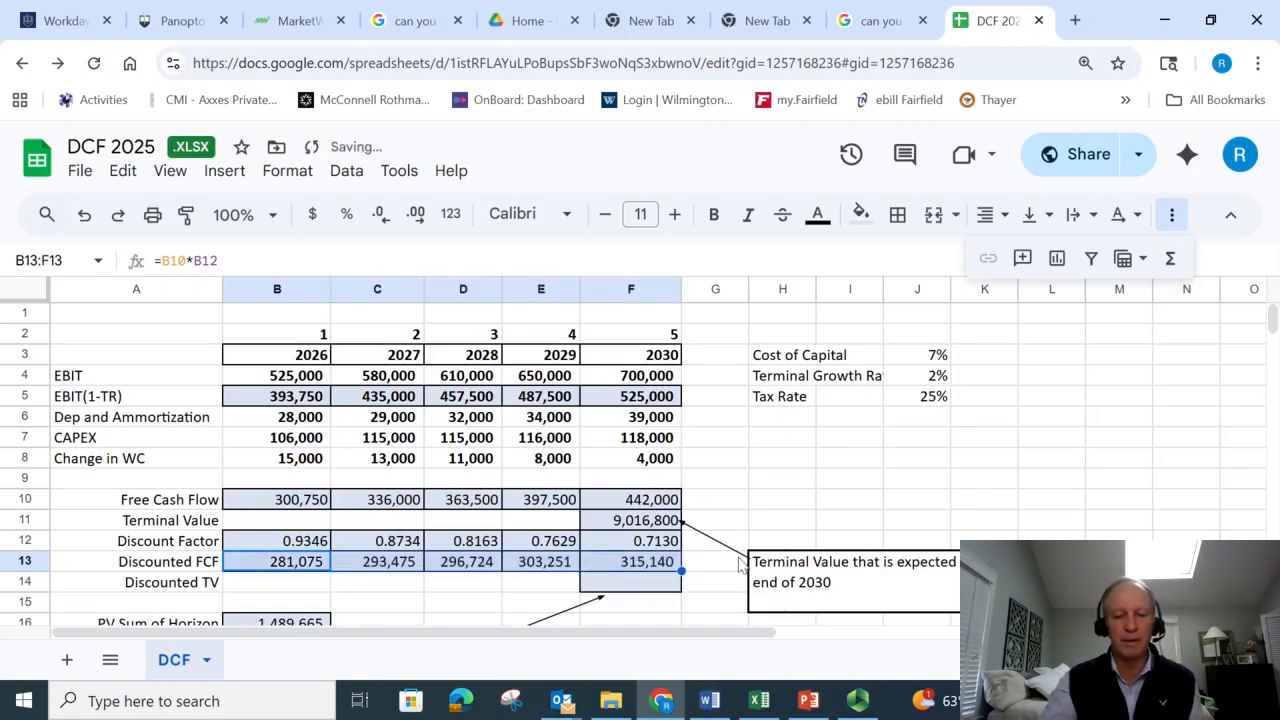
click(737, 520)
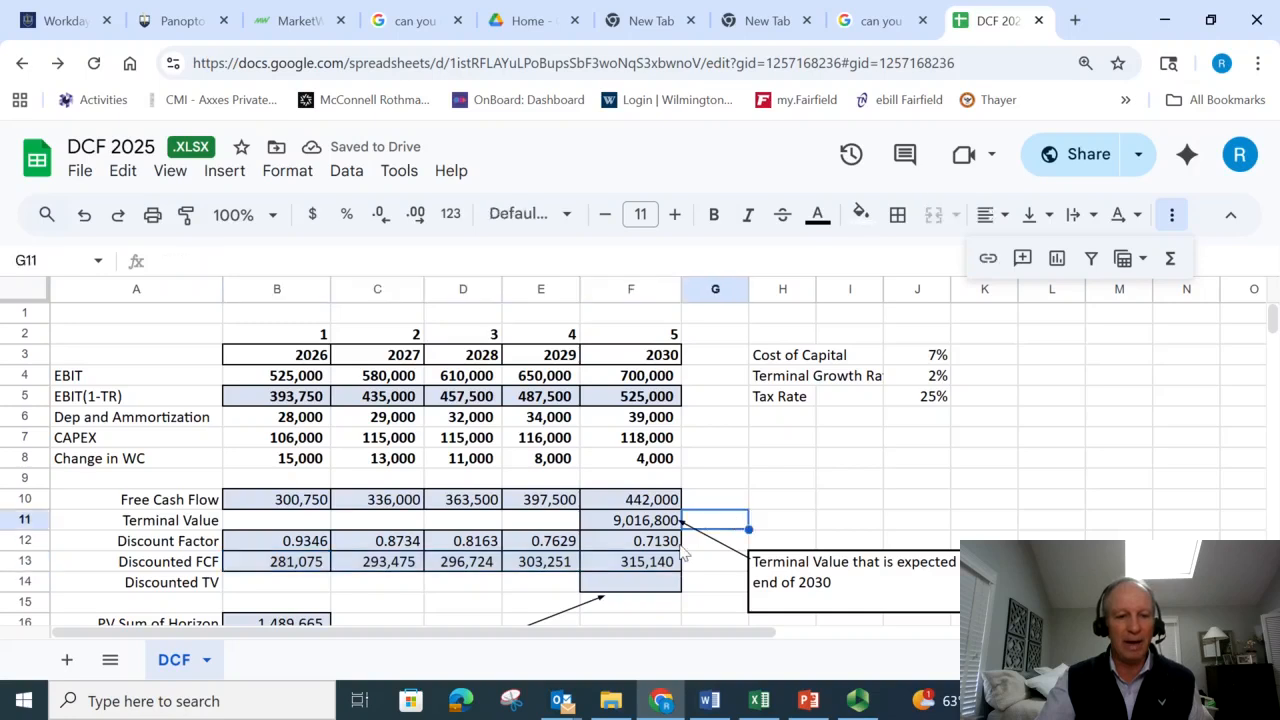
- Enter the Discounted TV formula in F14 as =F11*F12, multiplying the terminal value by the 2030 discount factor
click(622, 585)
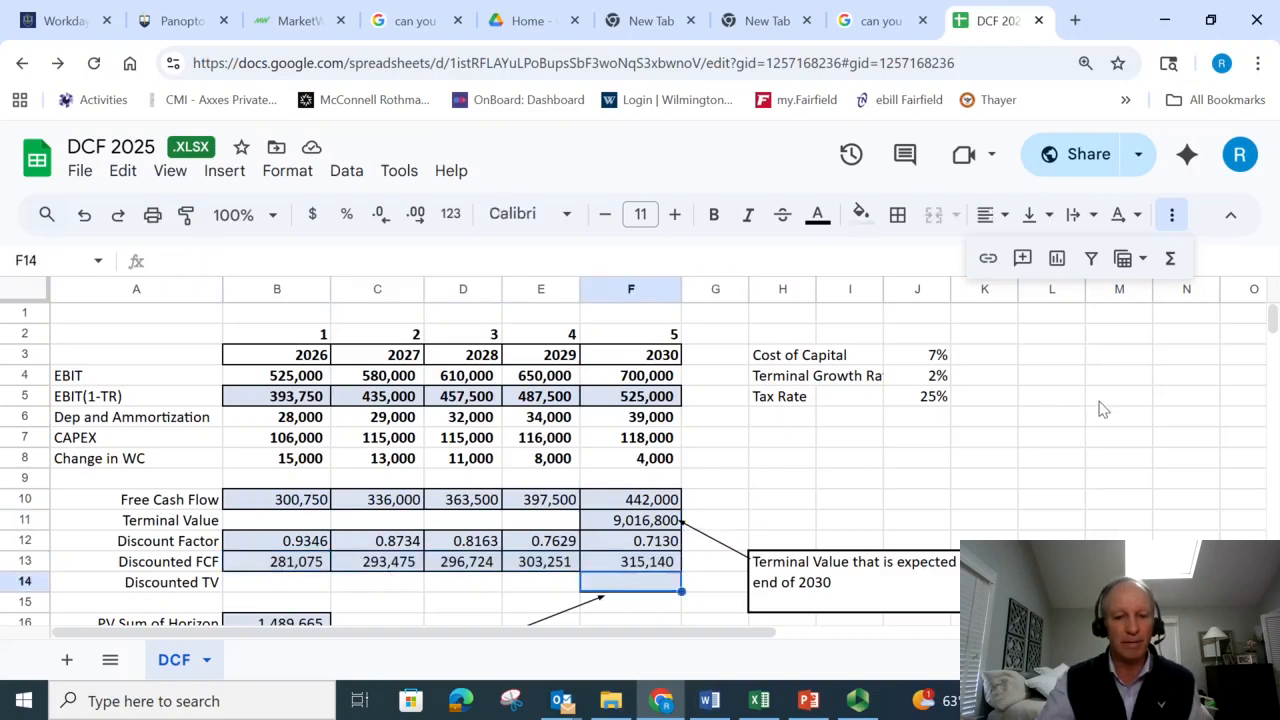
text(=)
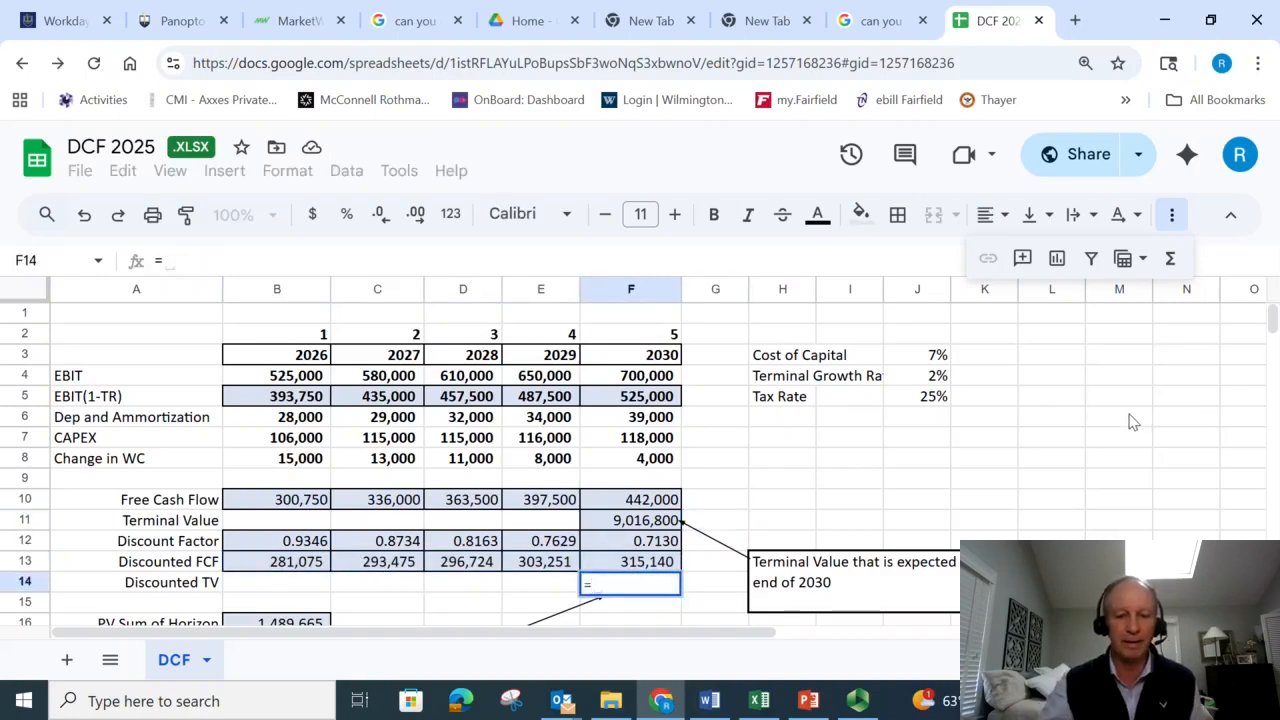
click(650, 522)
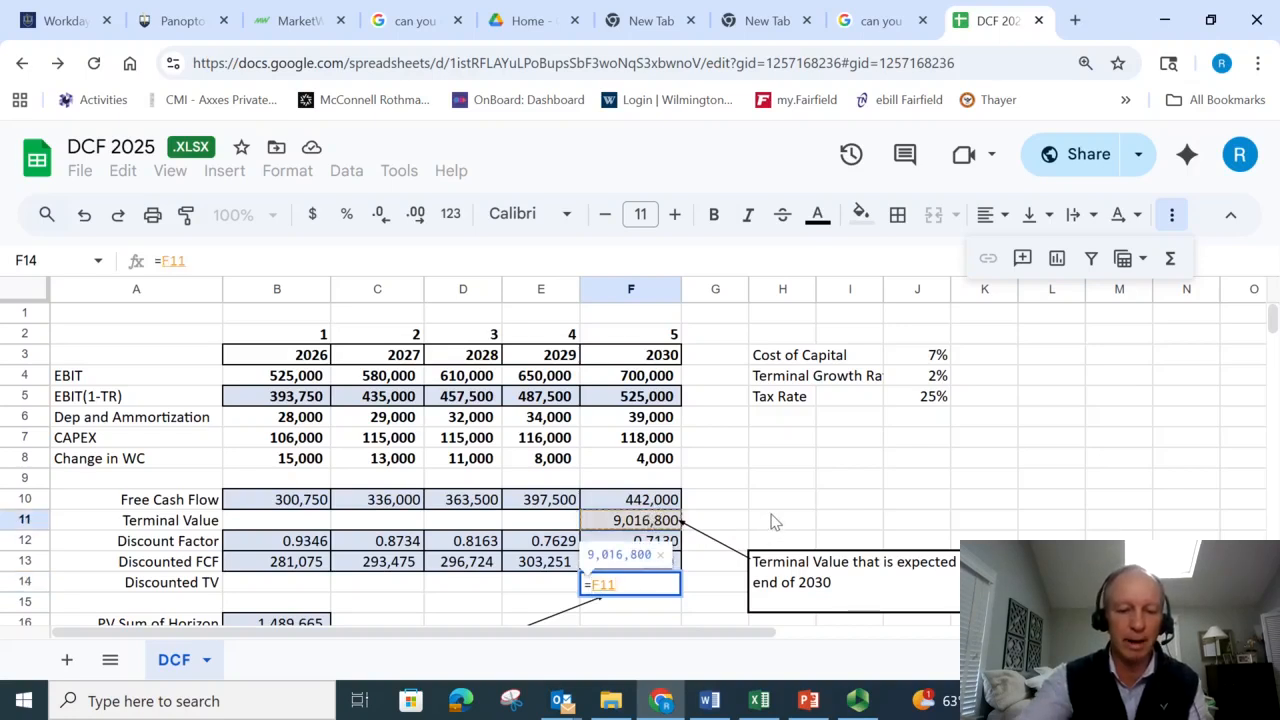
text(*)
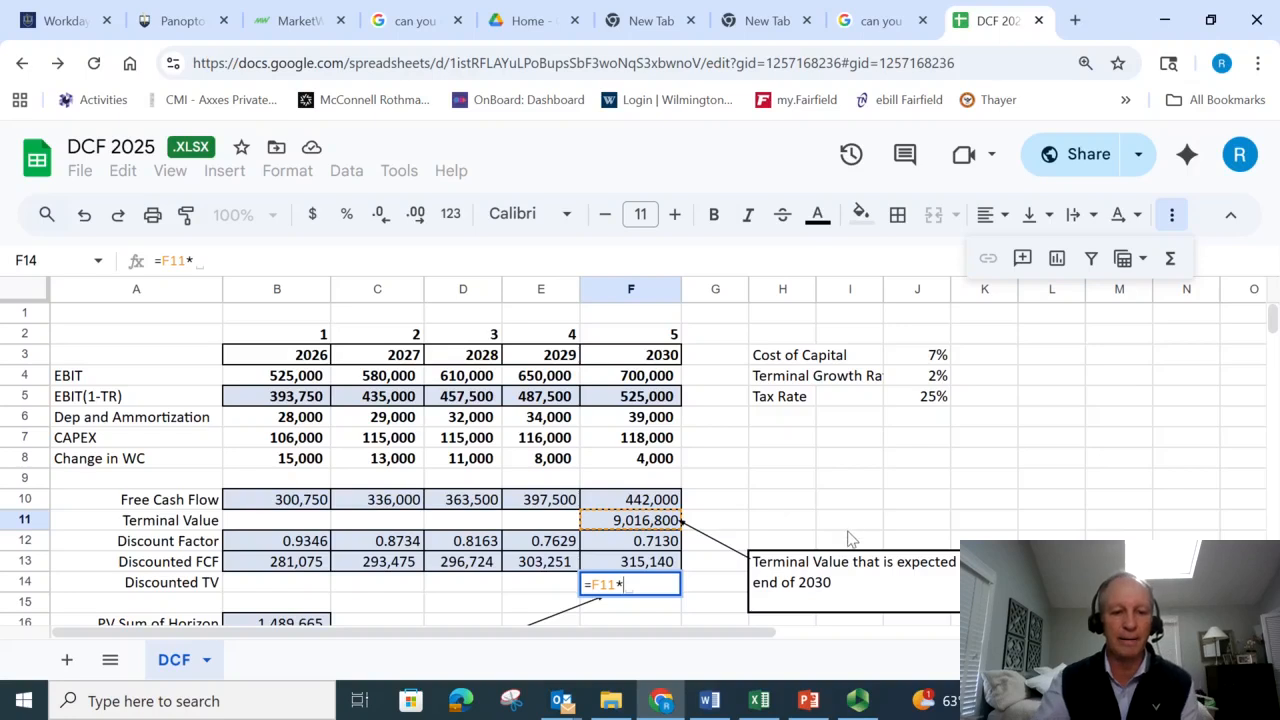
click(648, 541)
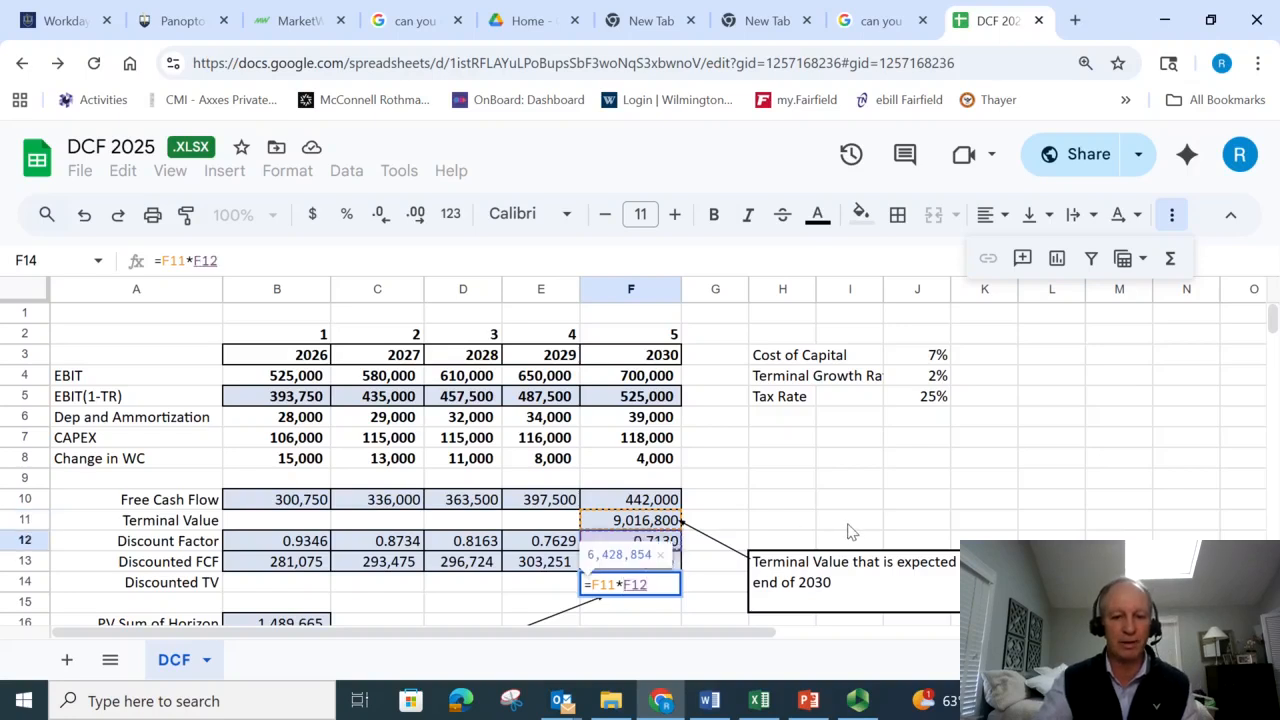
key(Return)
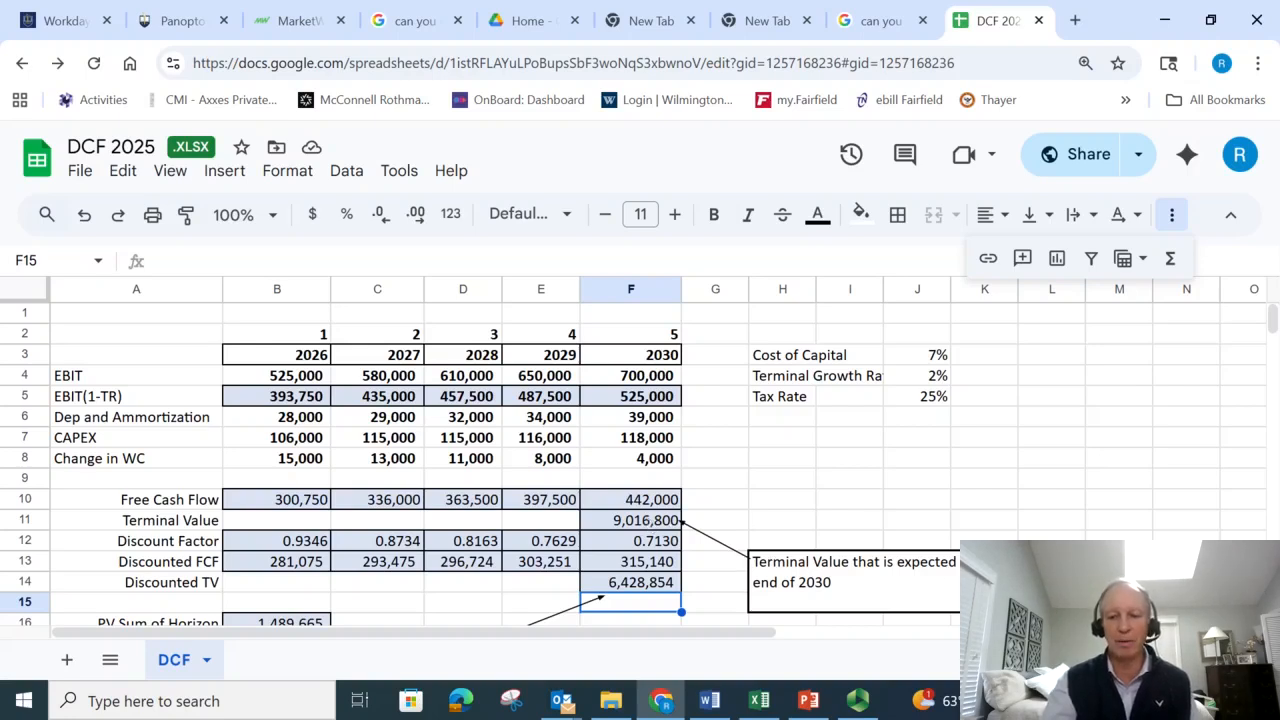
- Clear the existing formulas for PV Sum of Horizon, PV of Terminal Value and Enterprise Value in B16:B18
scroll(633, 465, down, 1)
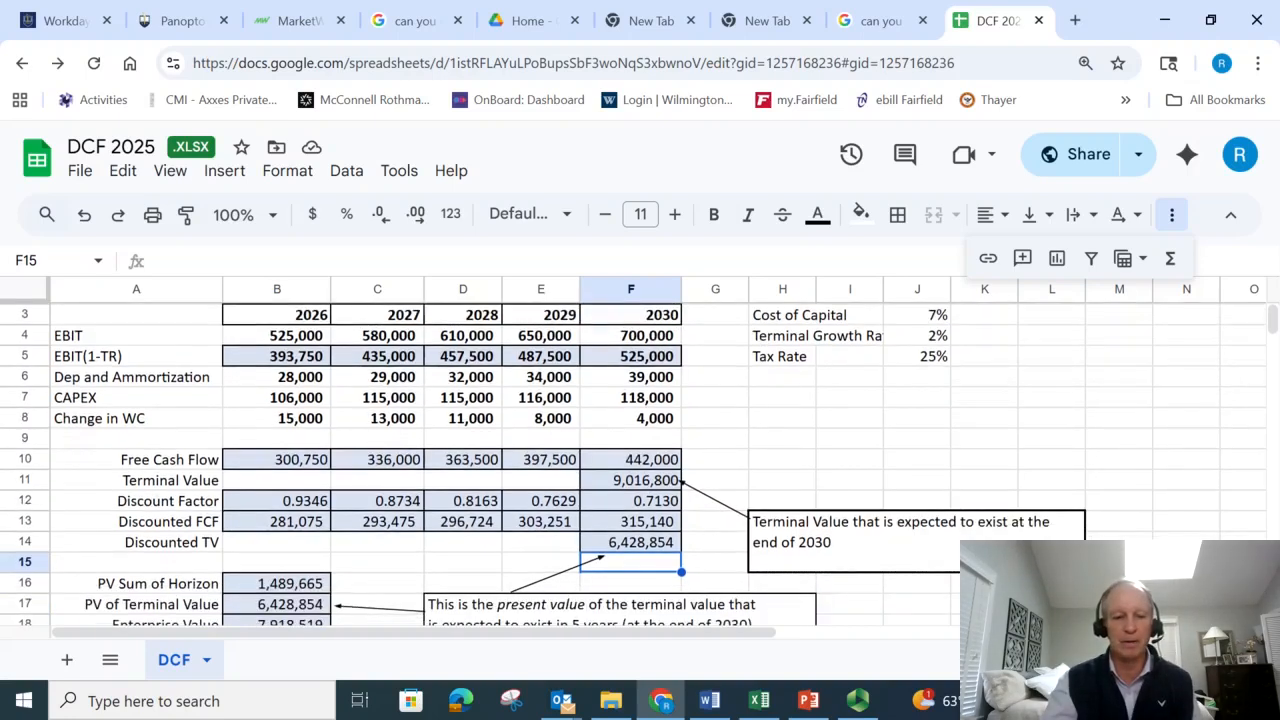
click(322, 588)
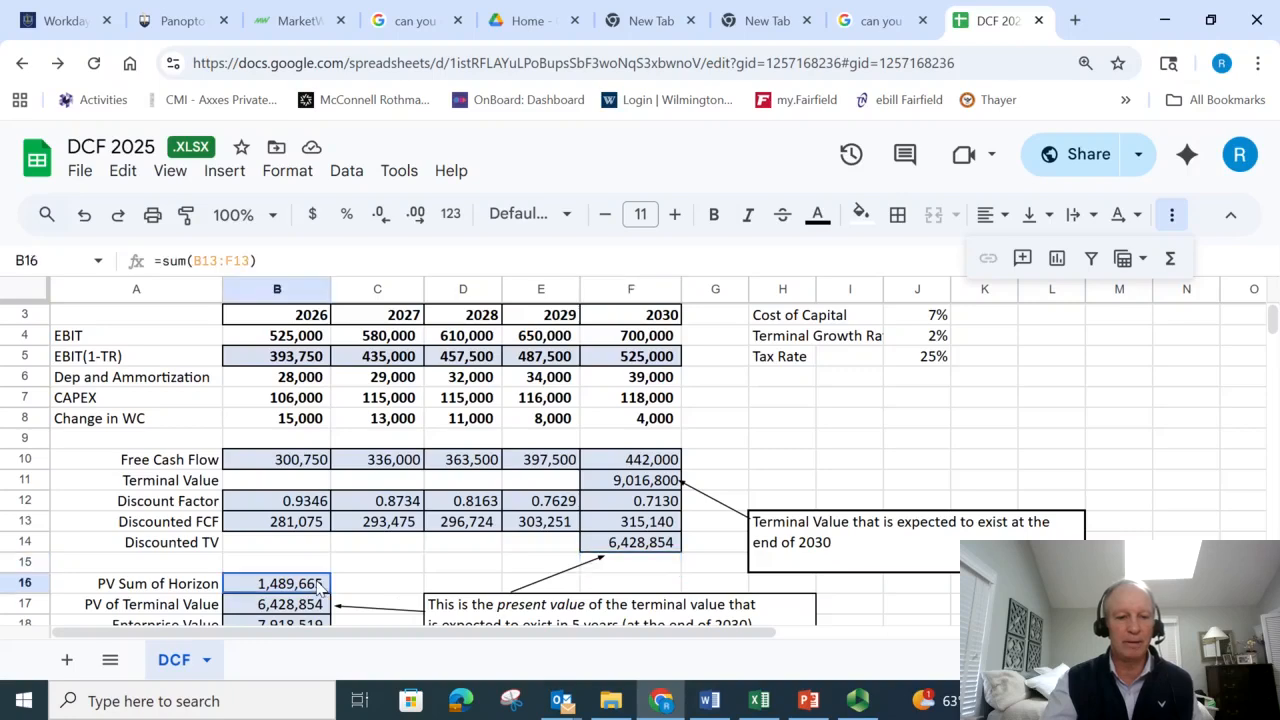
drag(322, 588, 326, 590)
key(shift+Up)
key(shift+Up)
key(shift+Up)
key(shift+Up)
key(shift+Up)
key(shift+Up)
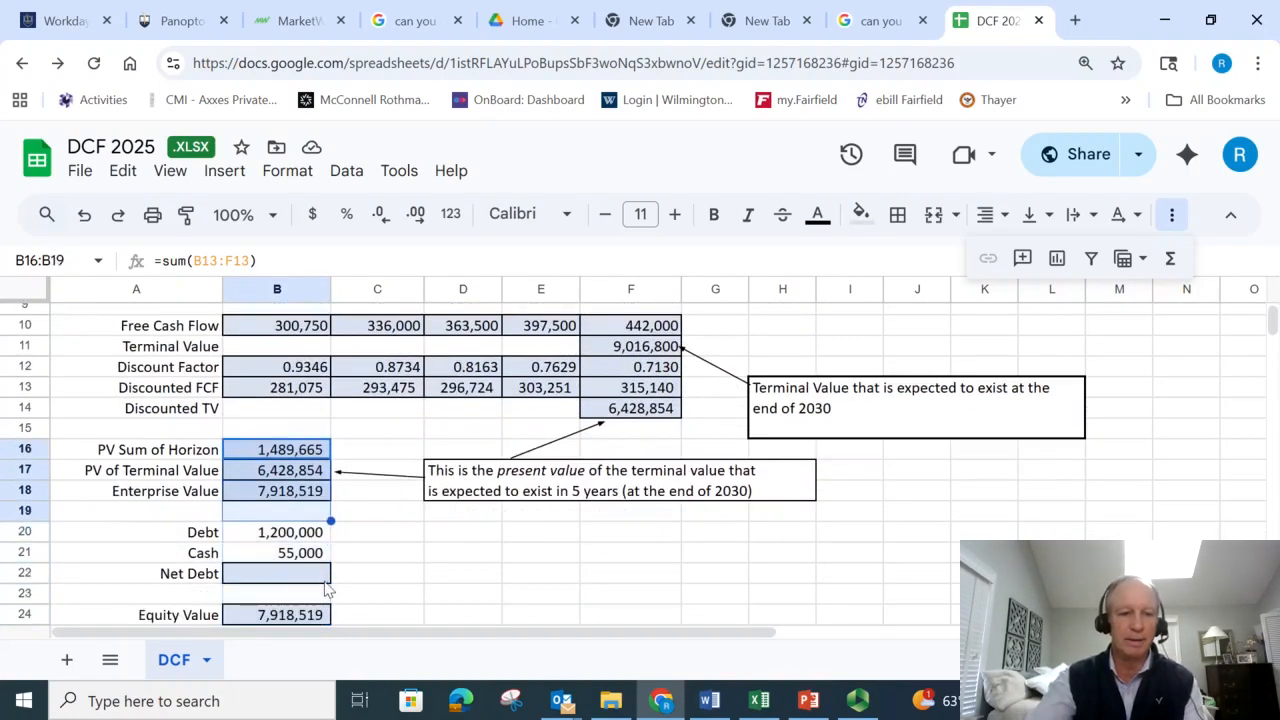
key(Delete)
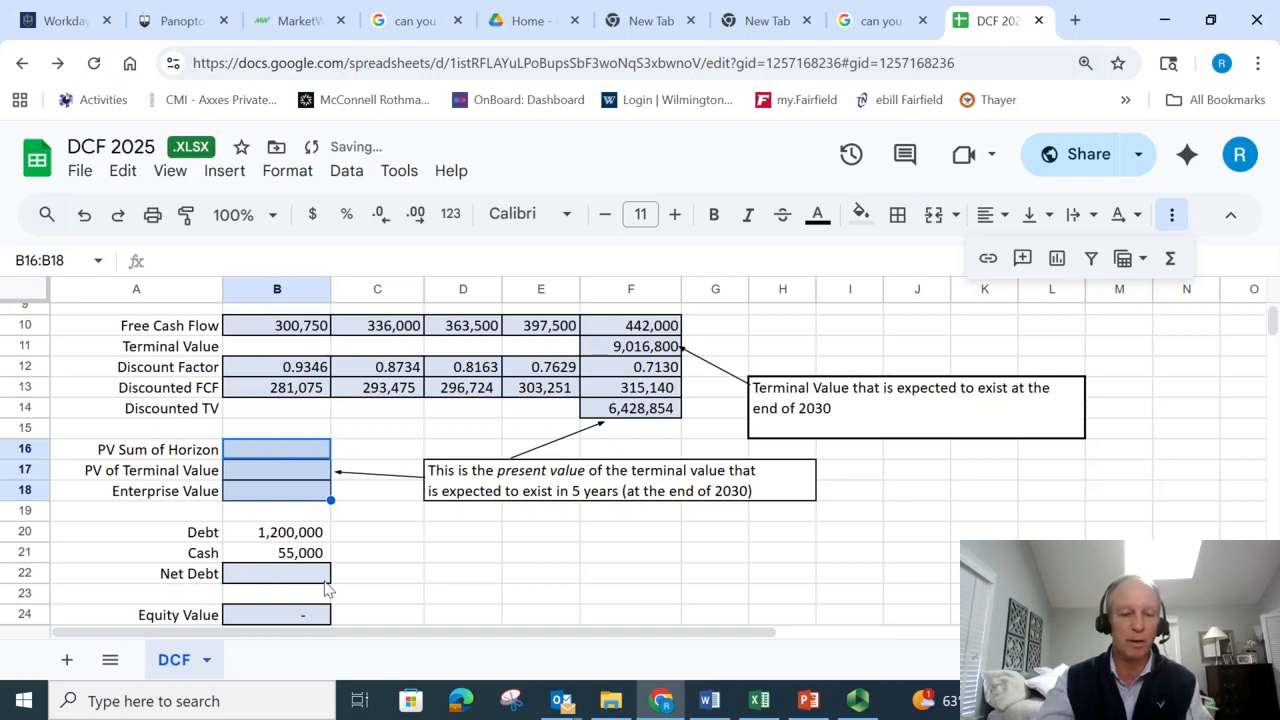
- Enter the PV Sum of Horizon formula in B16 as =sum(B13:F13), totalling the discounted free cash flows
click(284, 452)
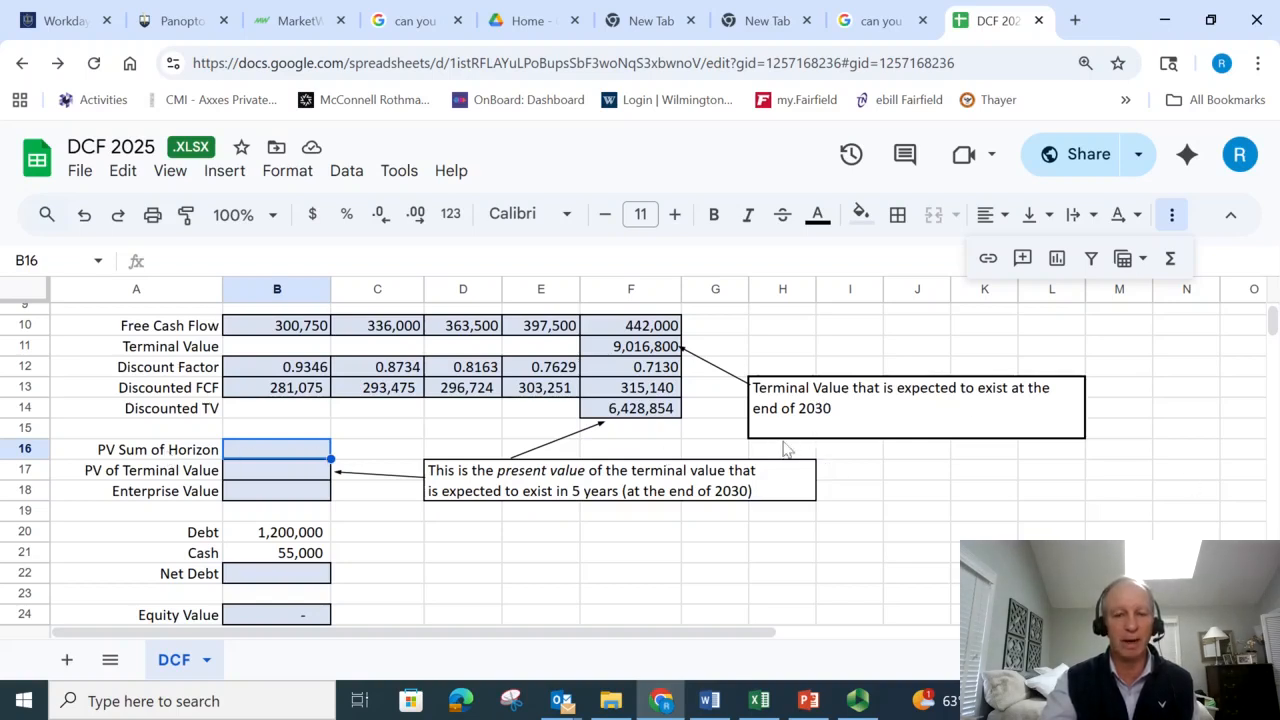
text(=)
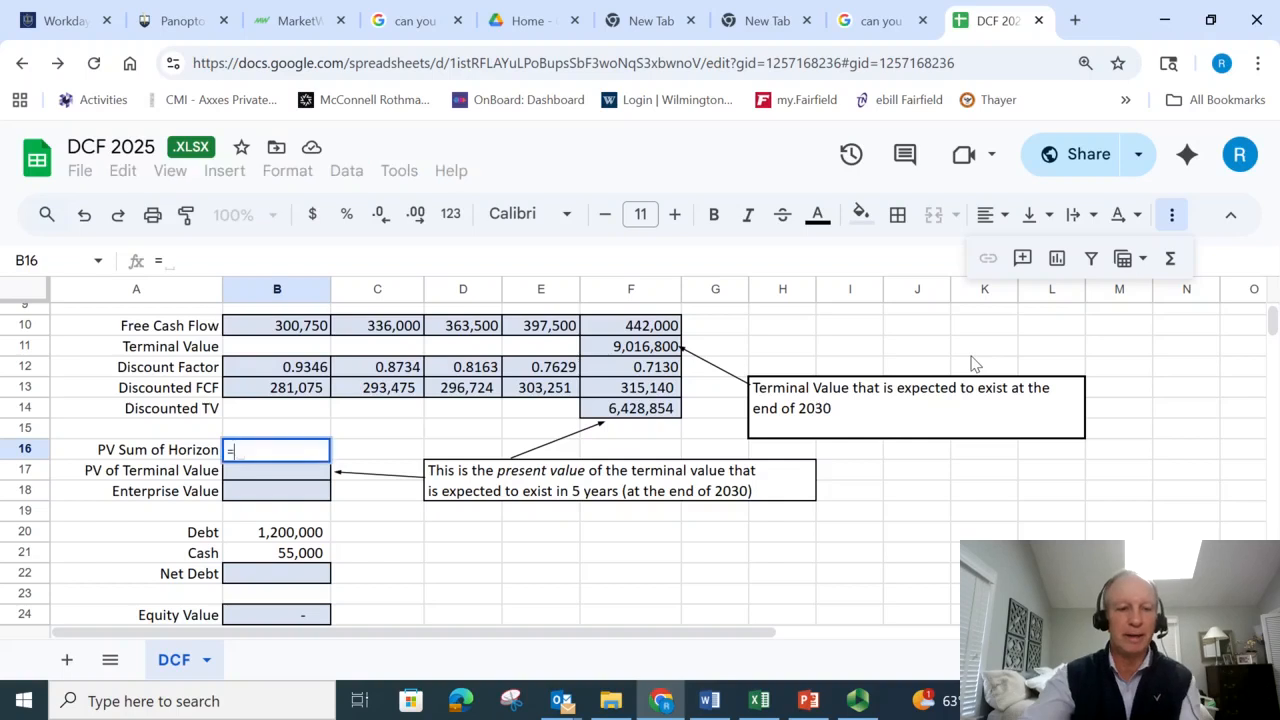
text(sum)
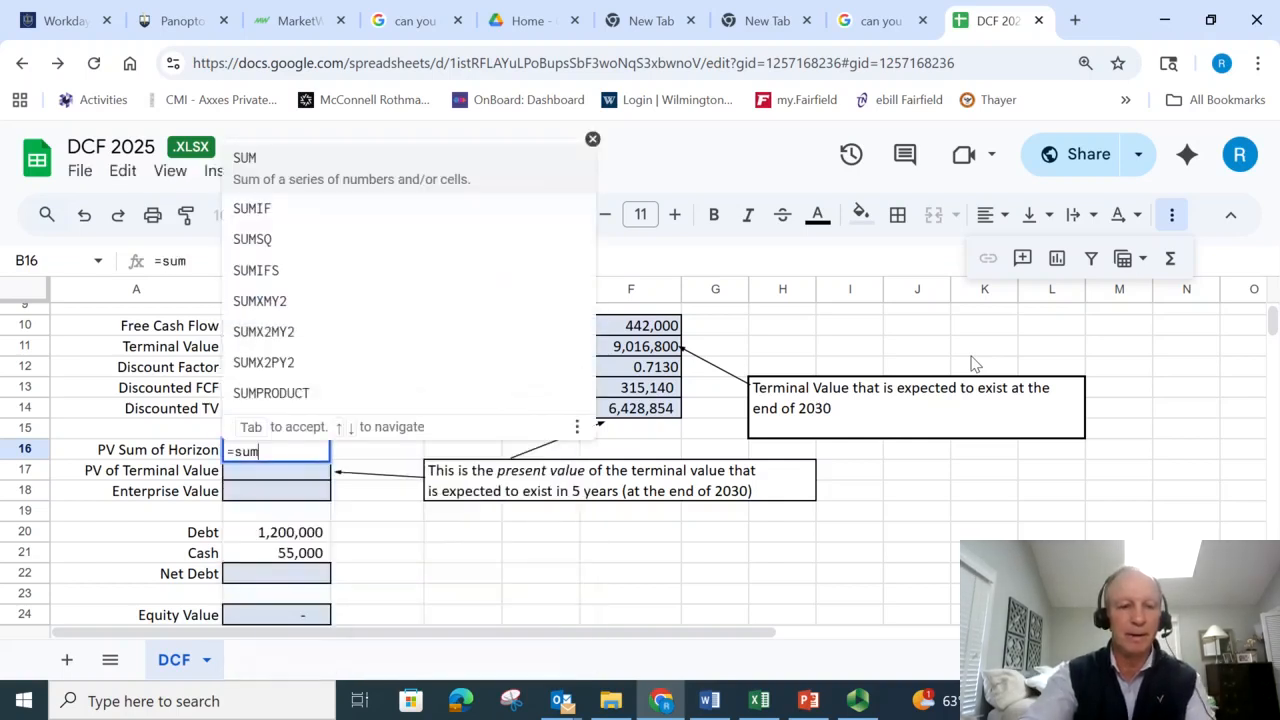
text(()
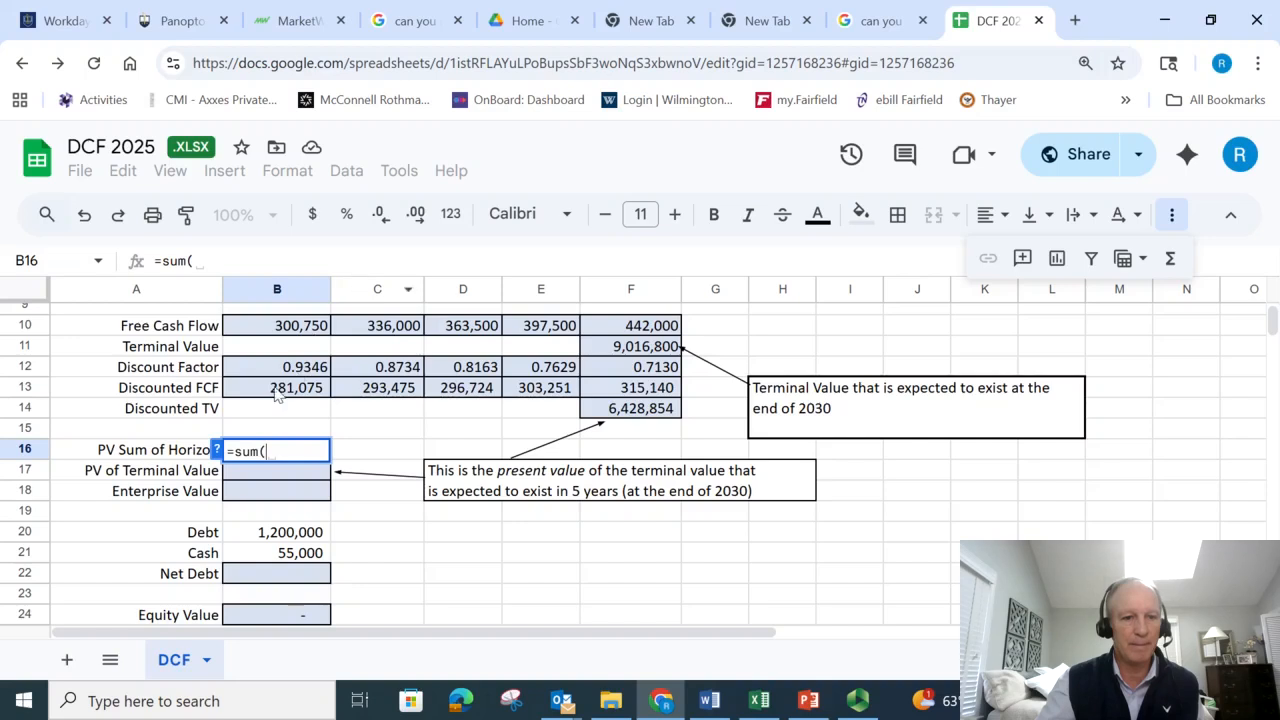
drag(276, 392, 617, 397)
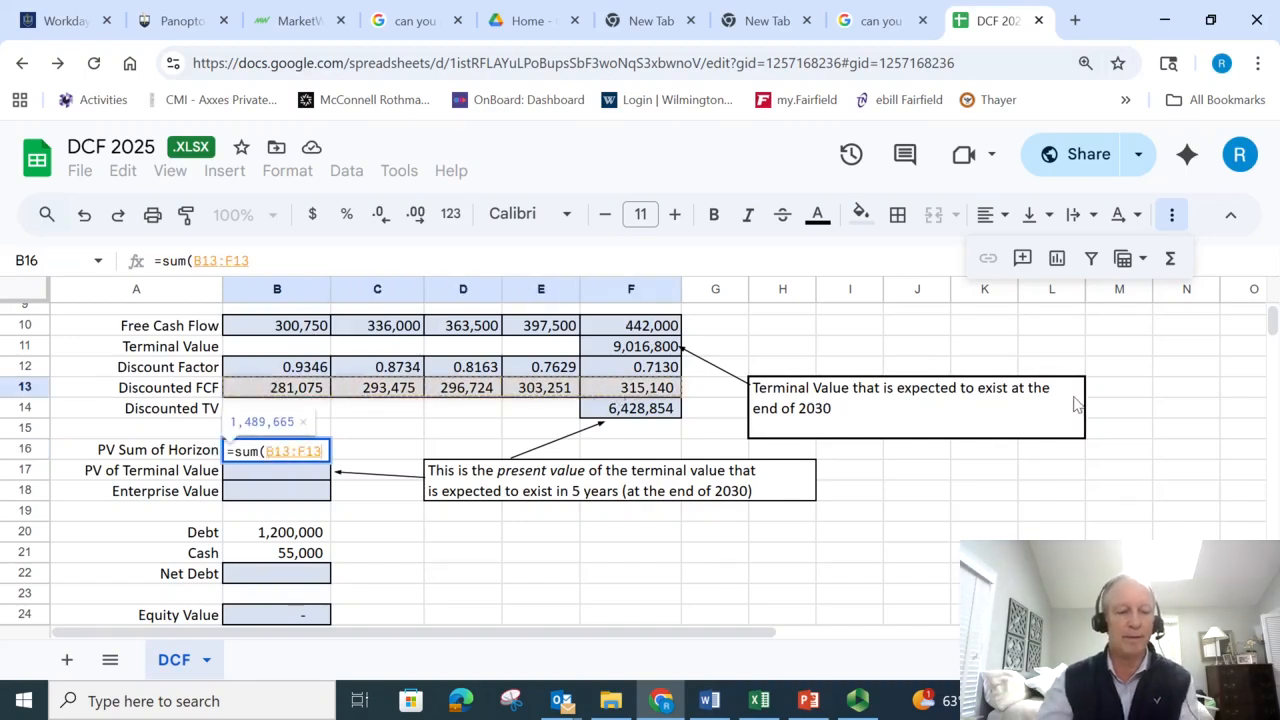
text())
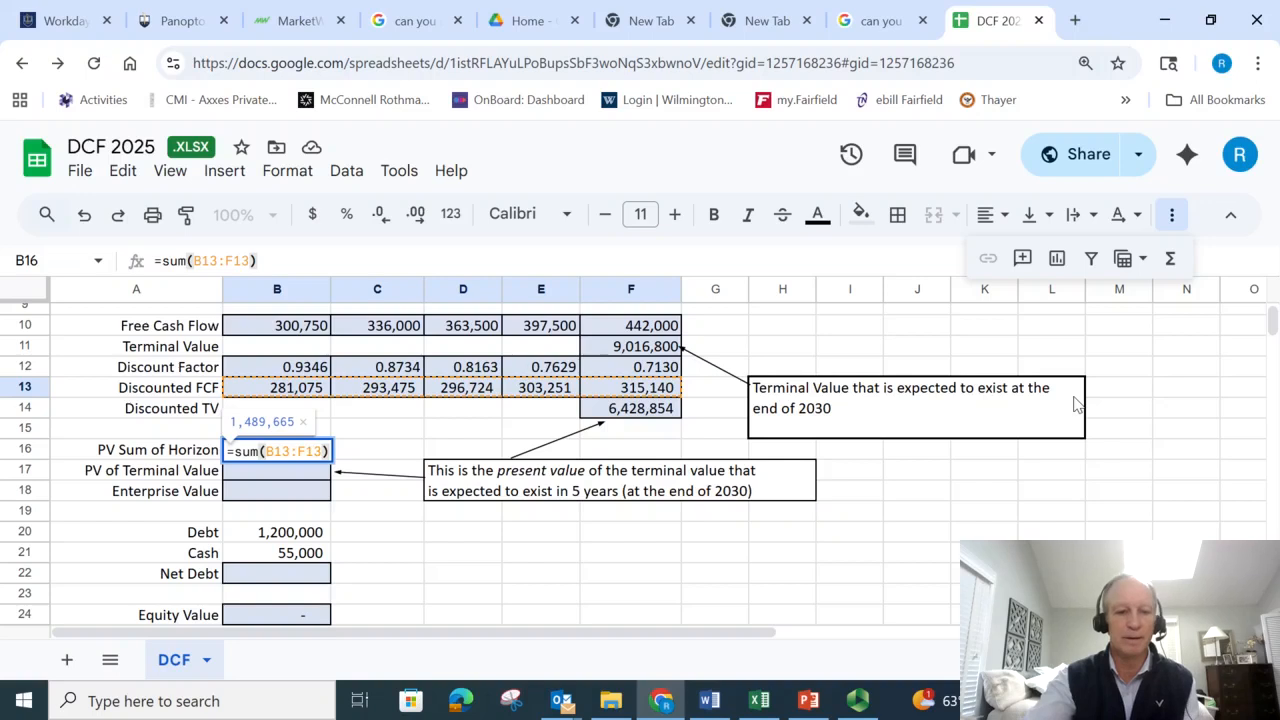
key(Return)
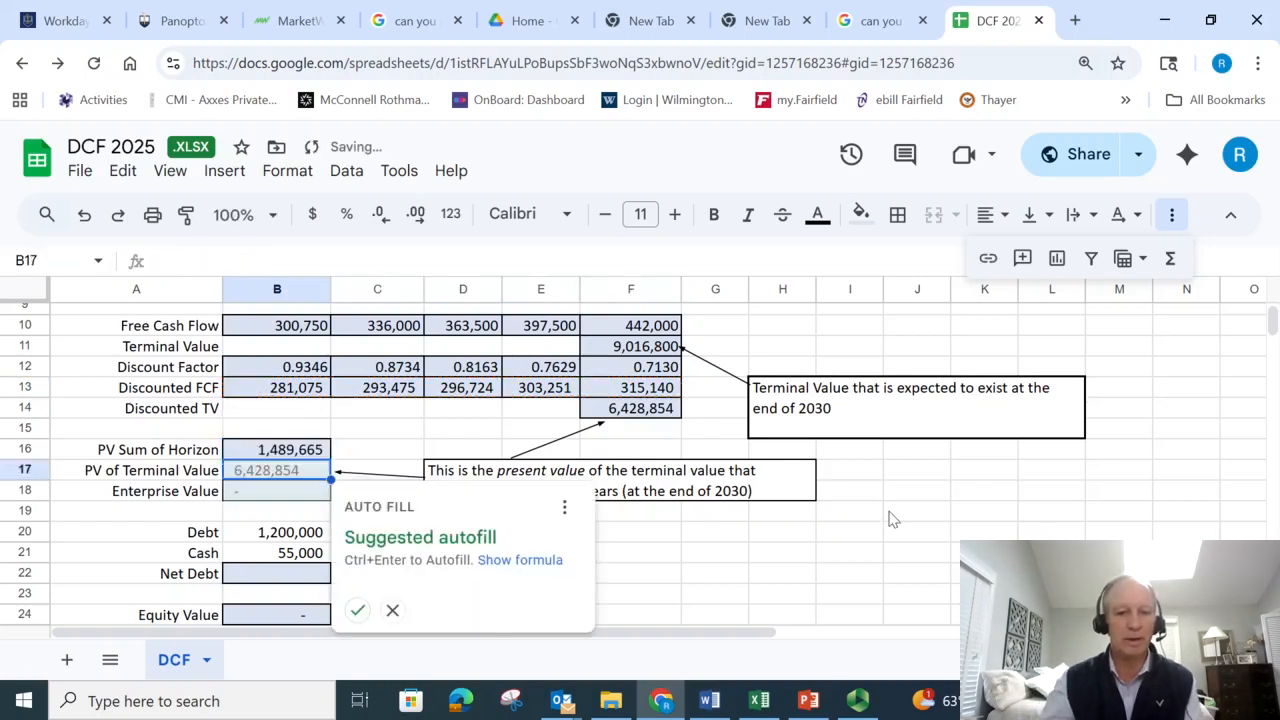
- Link PV of Terminal Value in B17 to the Discounted TV with =F14, and review the present value formulas in B16 and B17
click(295, 478)
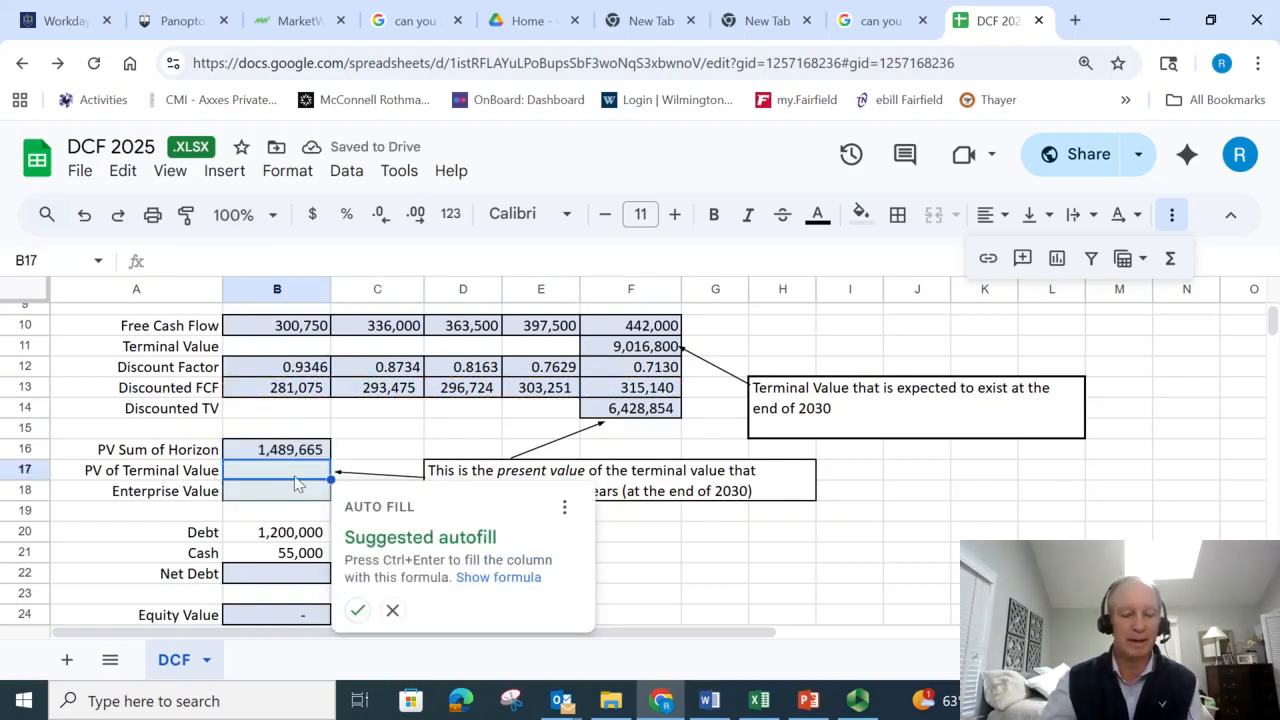
text(=)
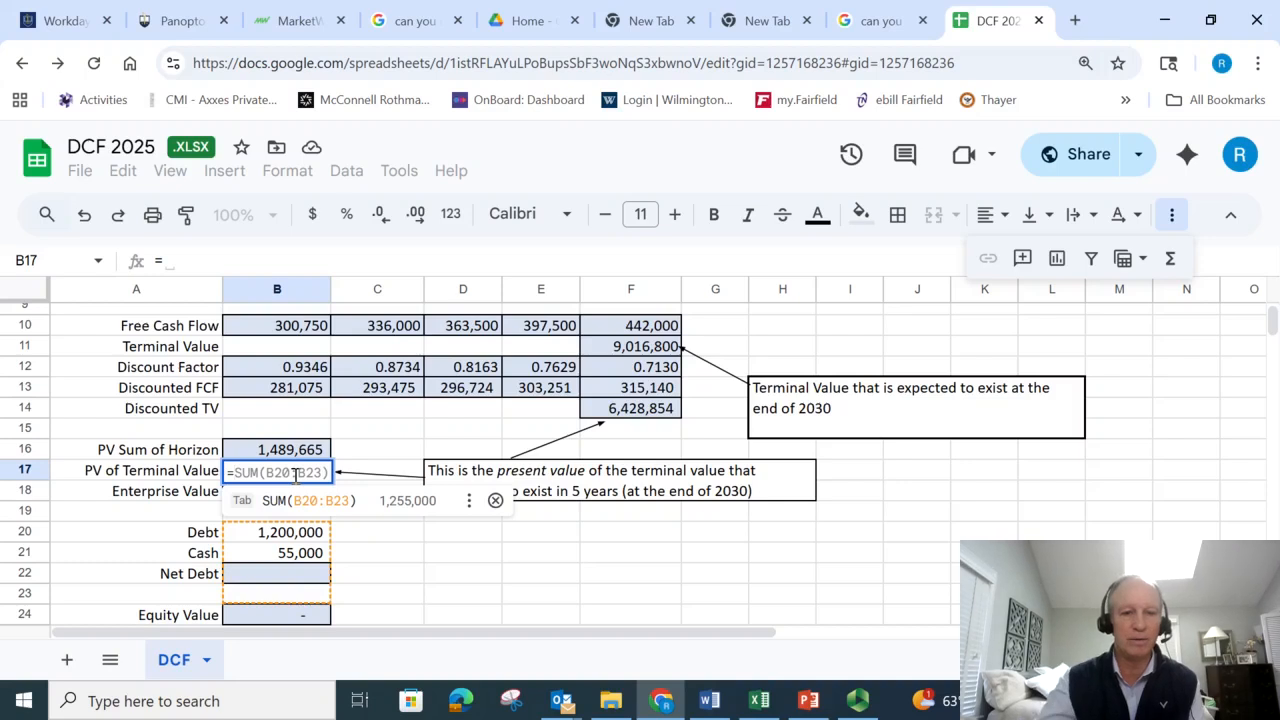
click(670, 411)
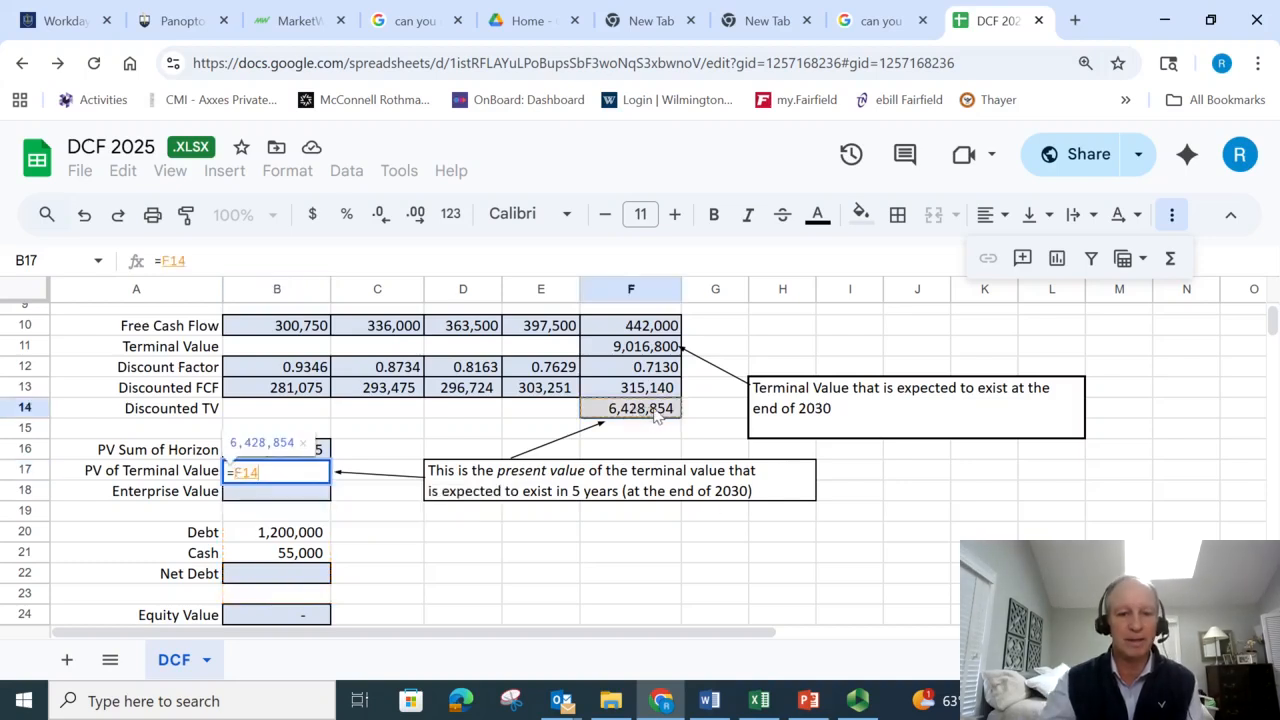
key(Return)
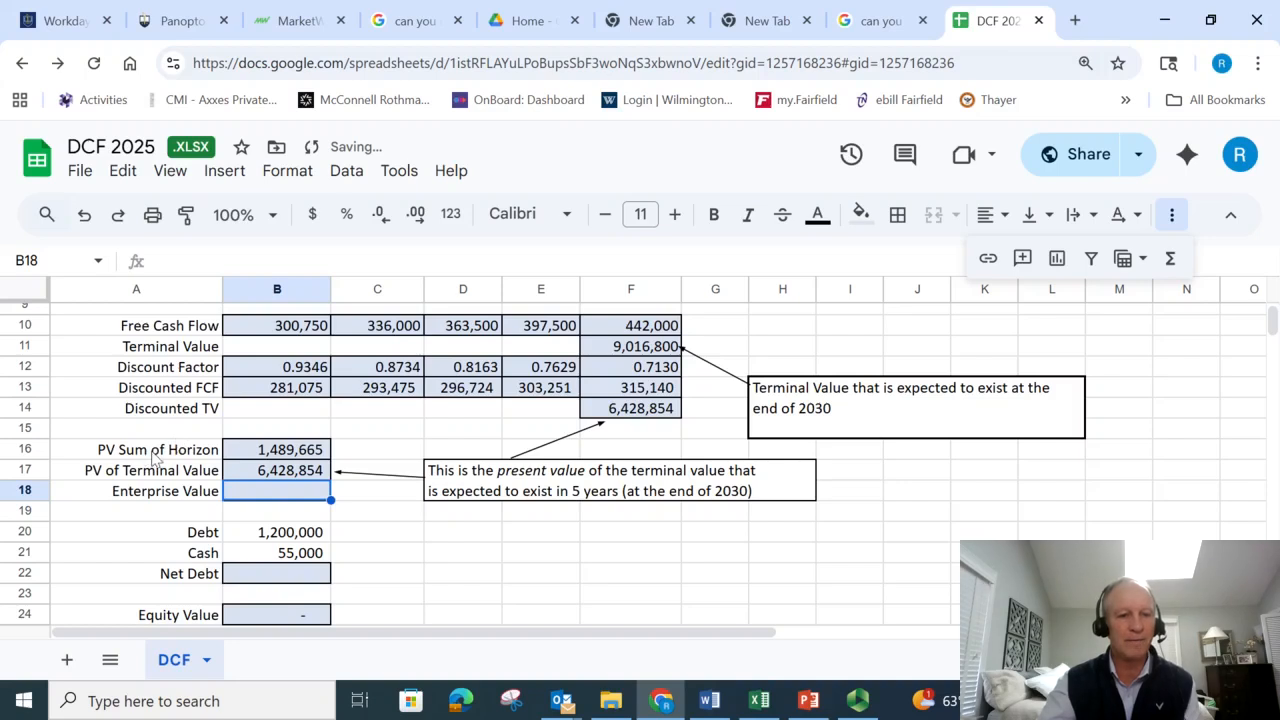
key(Up)
key(Up)
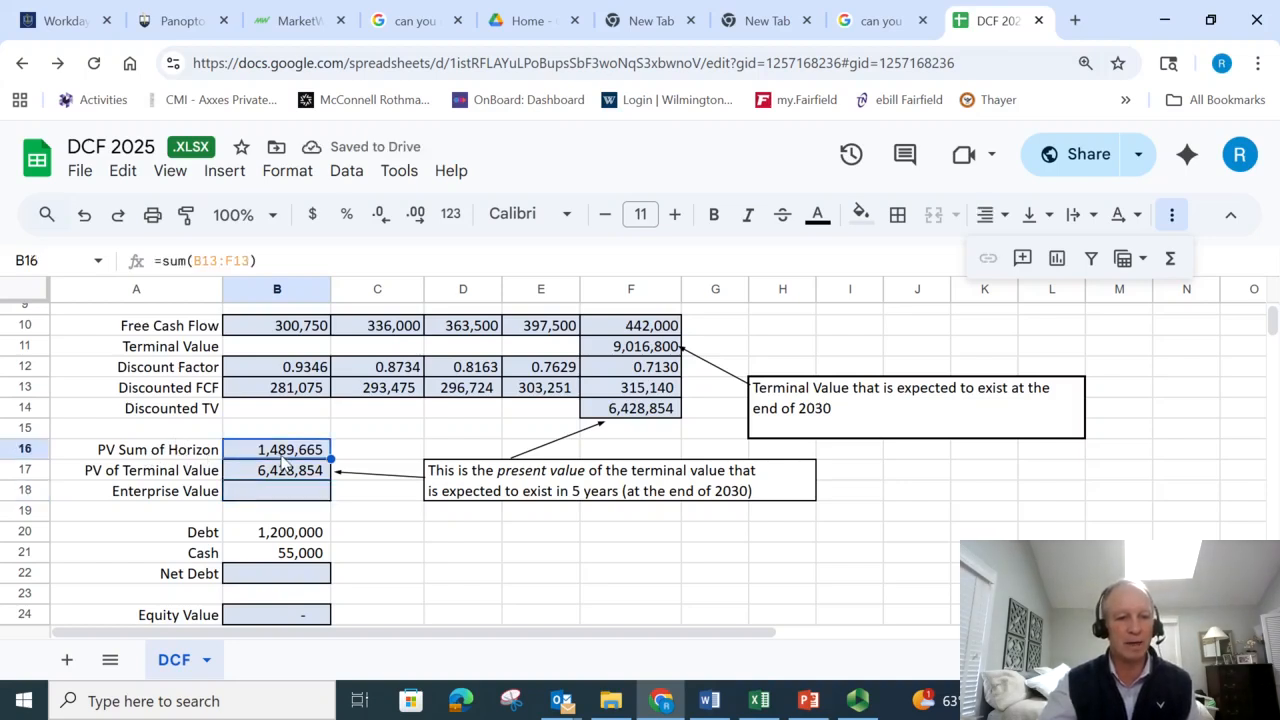
click(163, 479)
click(285, 474)
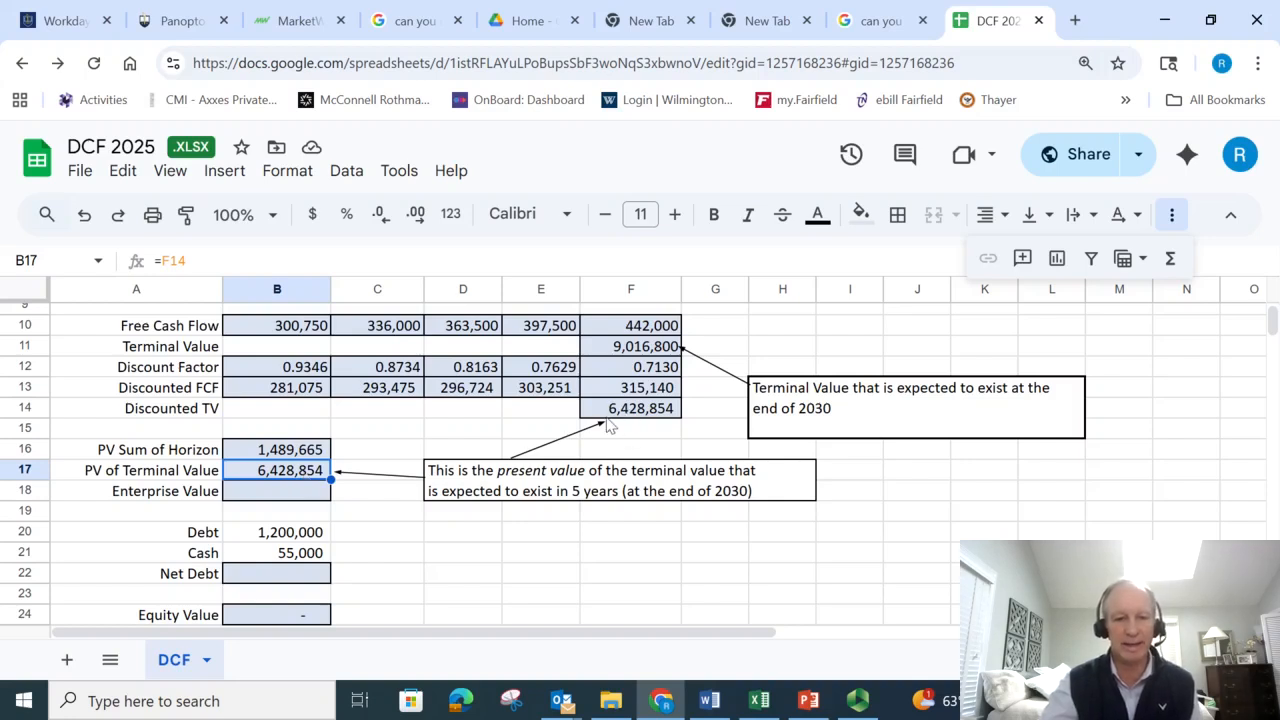
- Enter the Enterprise Value formula in B18 as =B16+B17, adding the PV Sum of Horizon and the PV of Terminal Value
click(258, 496)
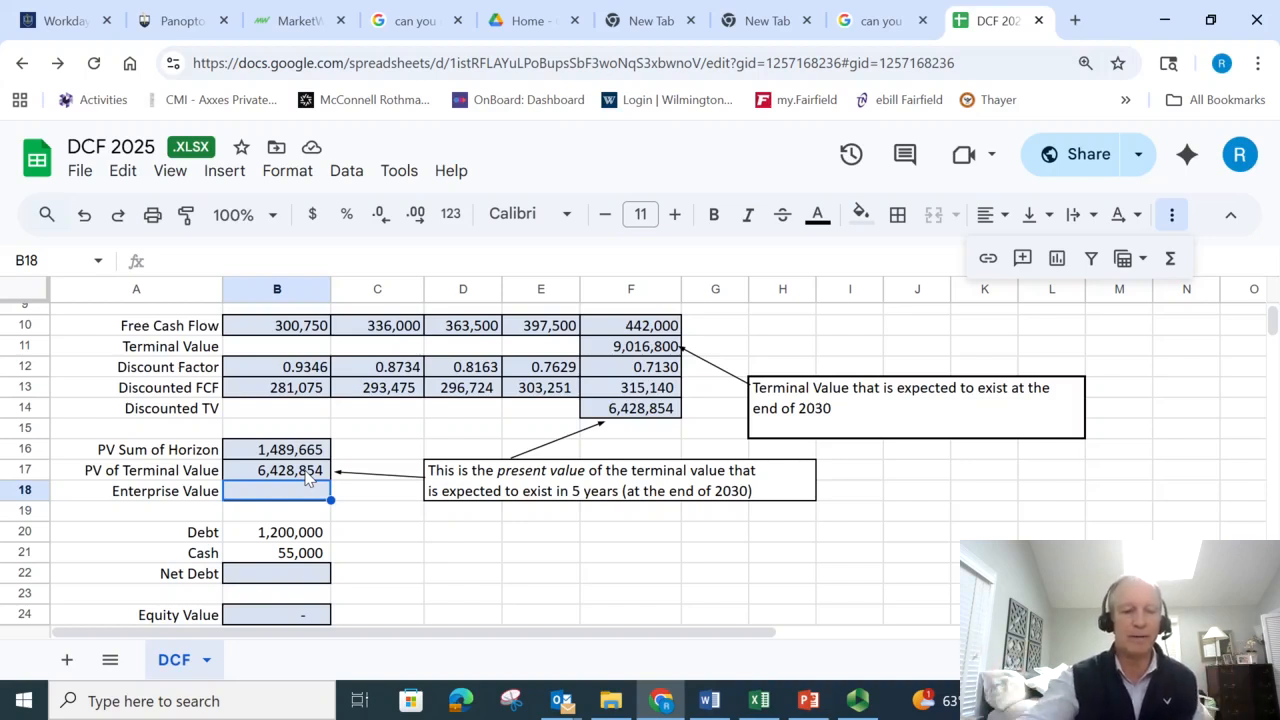
text(=)
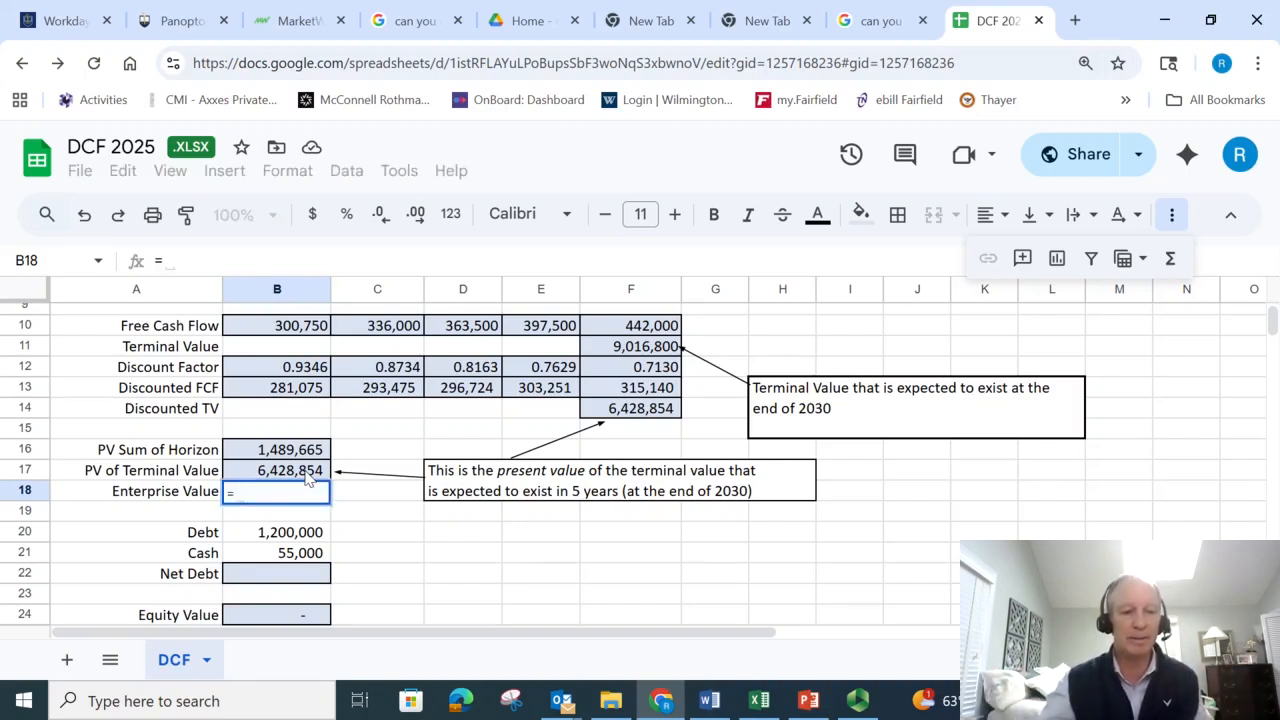
click(265, 452)
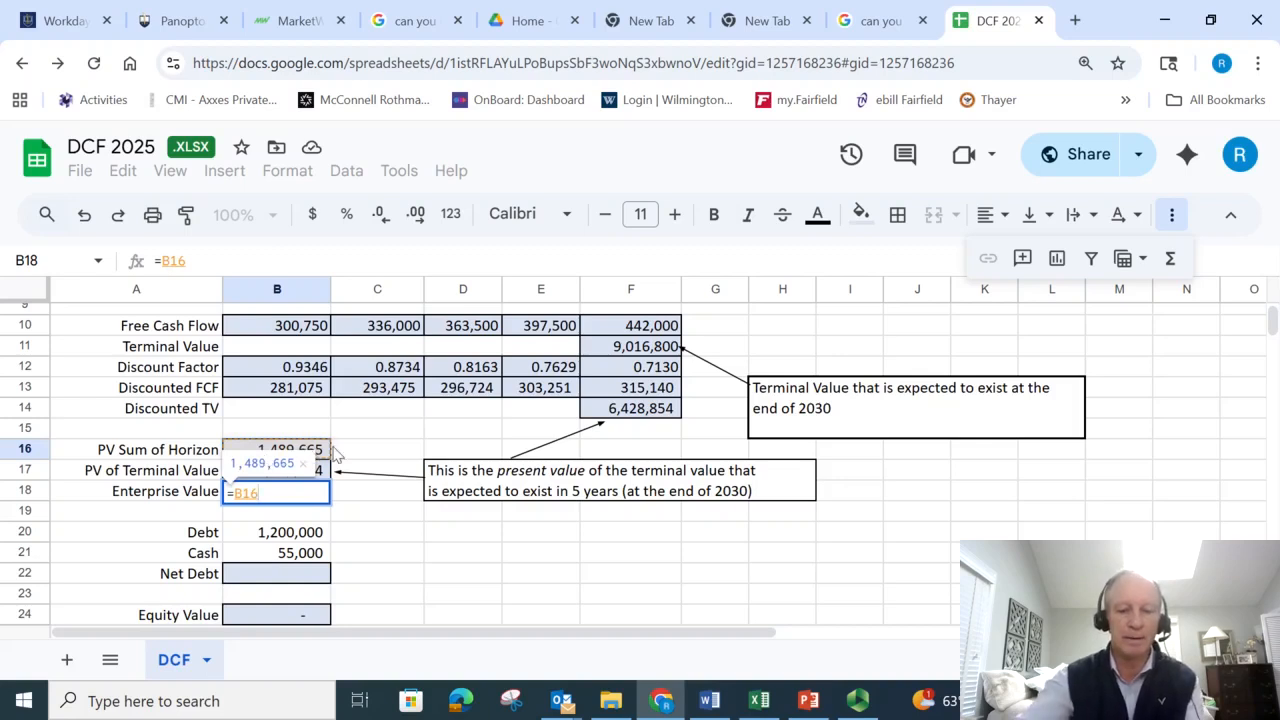
text(+)
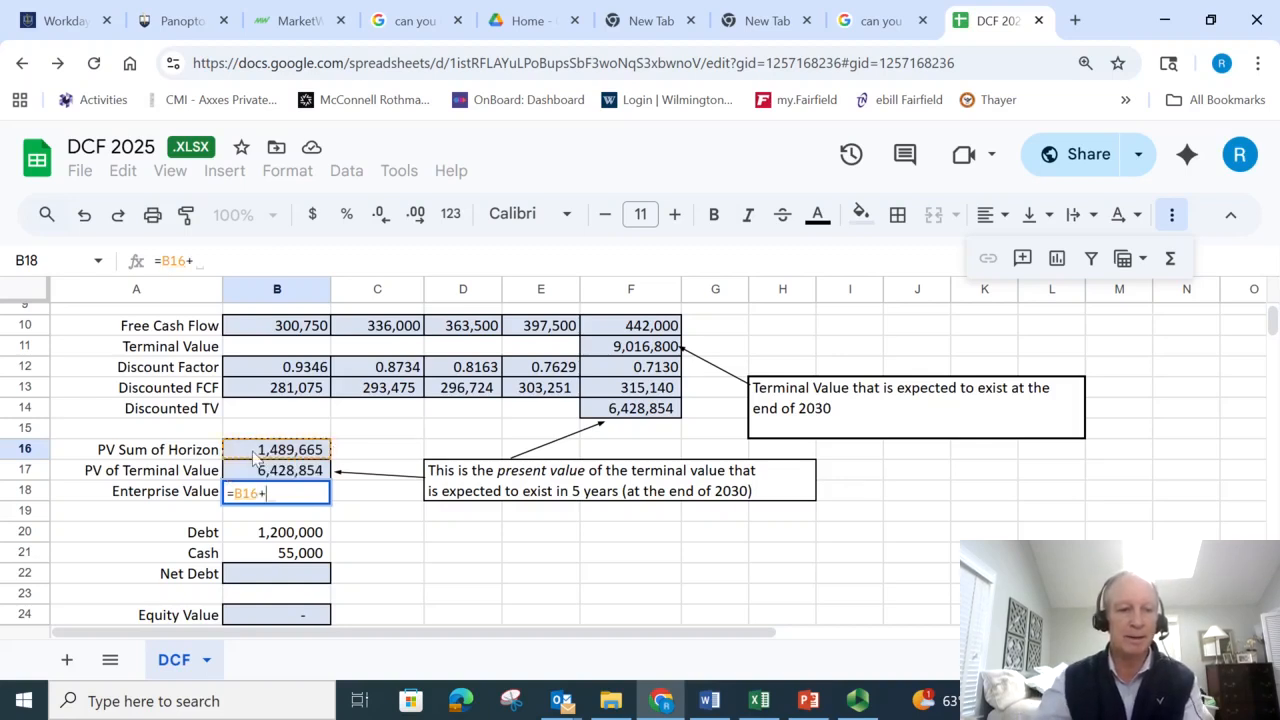
click(268, 468)
key(Return)
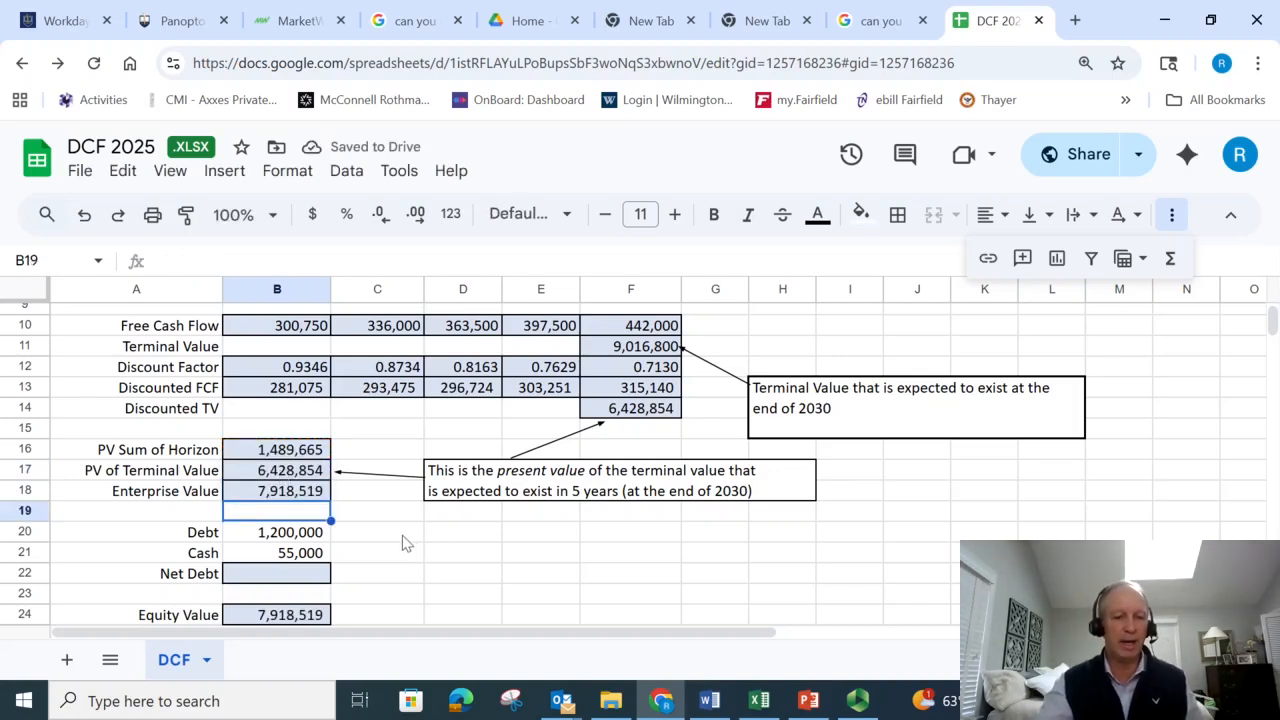
- Clear the existing Equity Value formula from B24
click(277, 618)
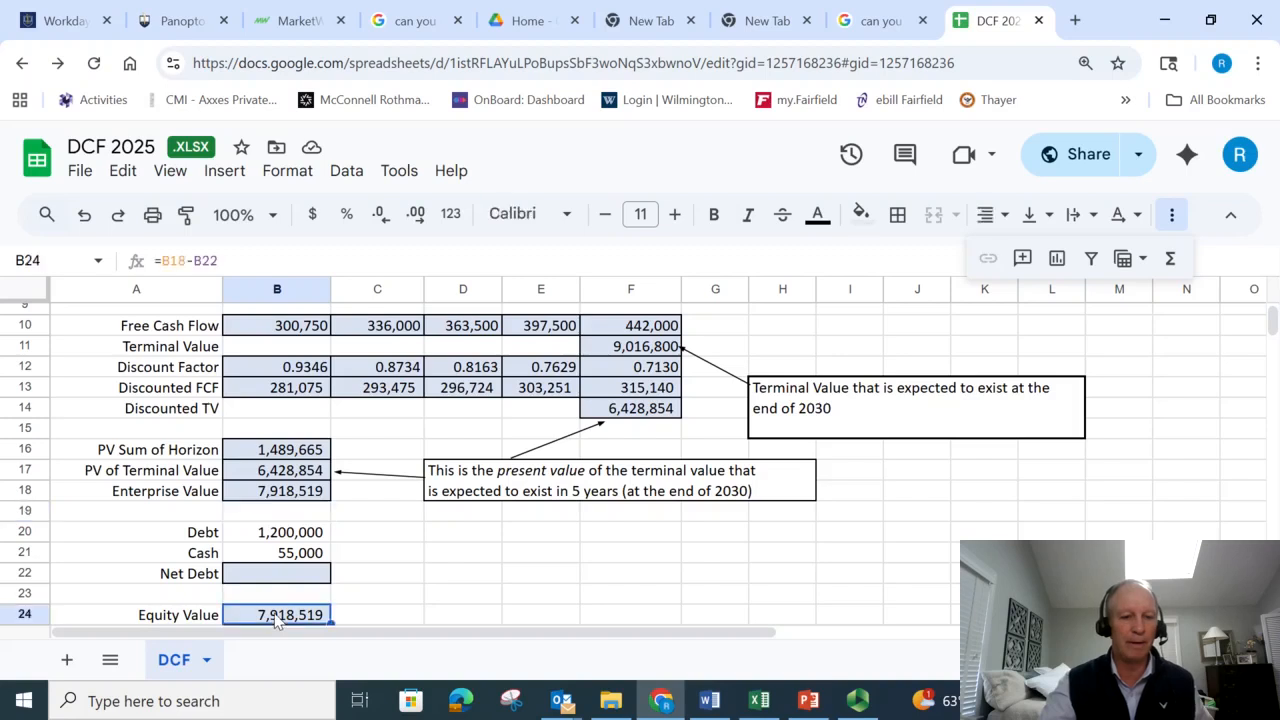
key(Delete)
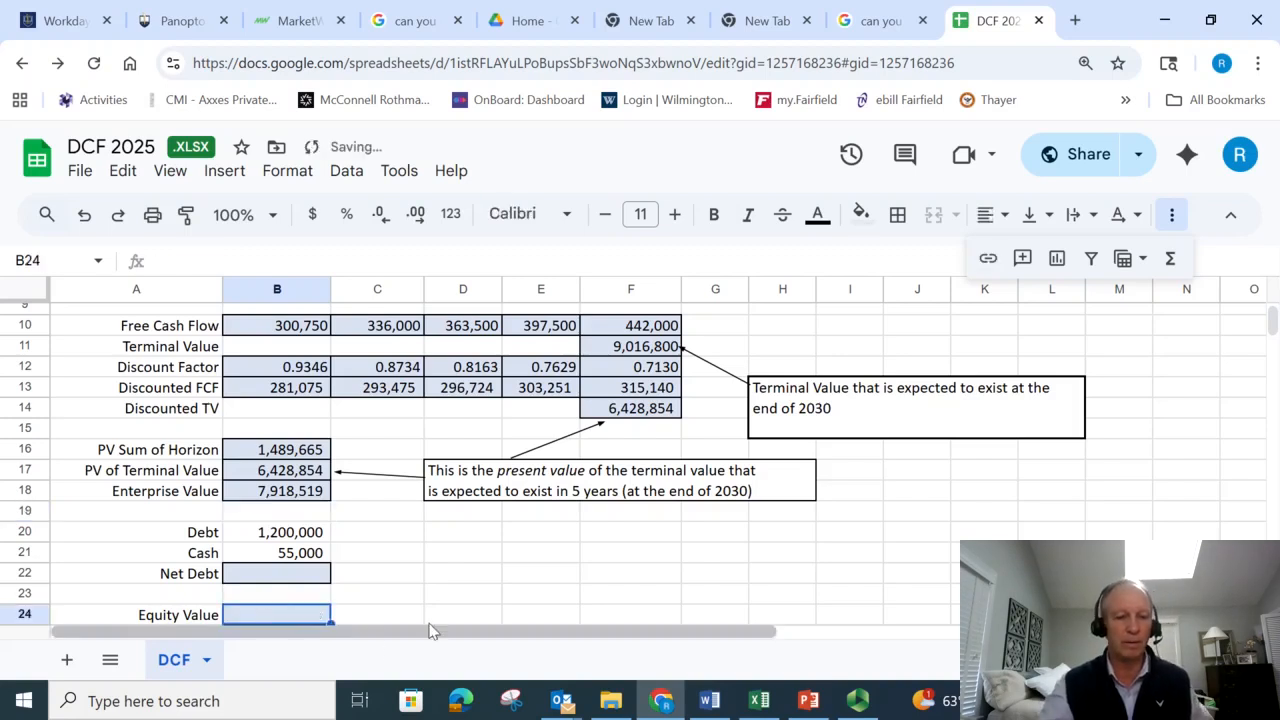
click(476, 595)
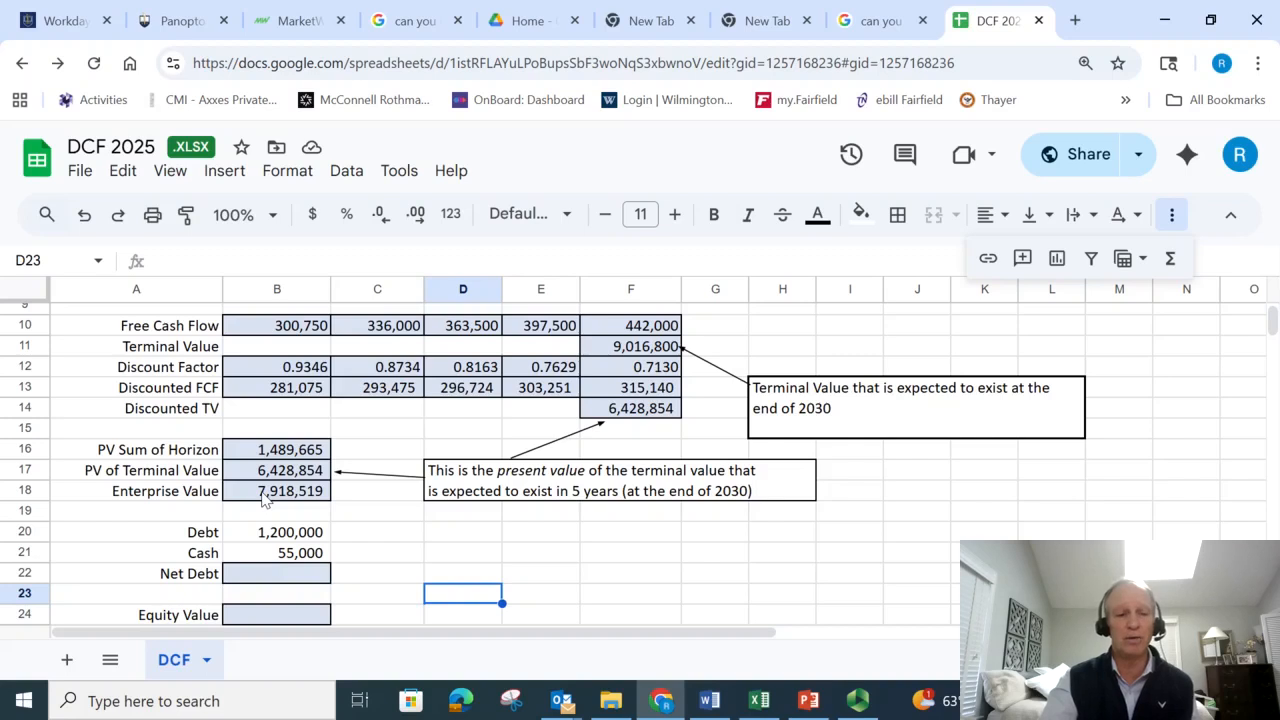
- Review the Debt and Cash inputs in B20 and B21, and enter the Net Debt formula in B22 as =B20-B21
click(296, 535)
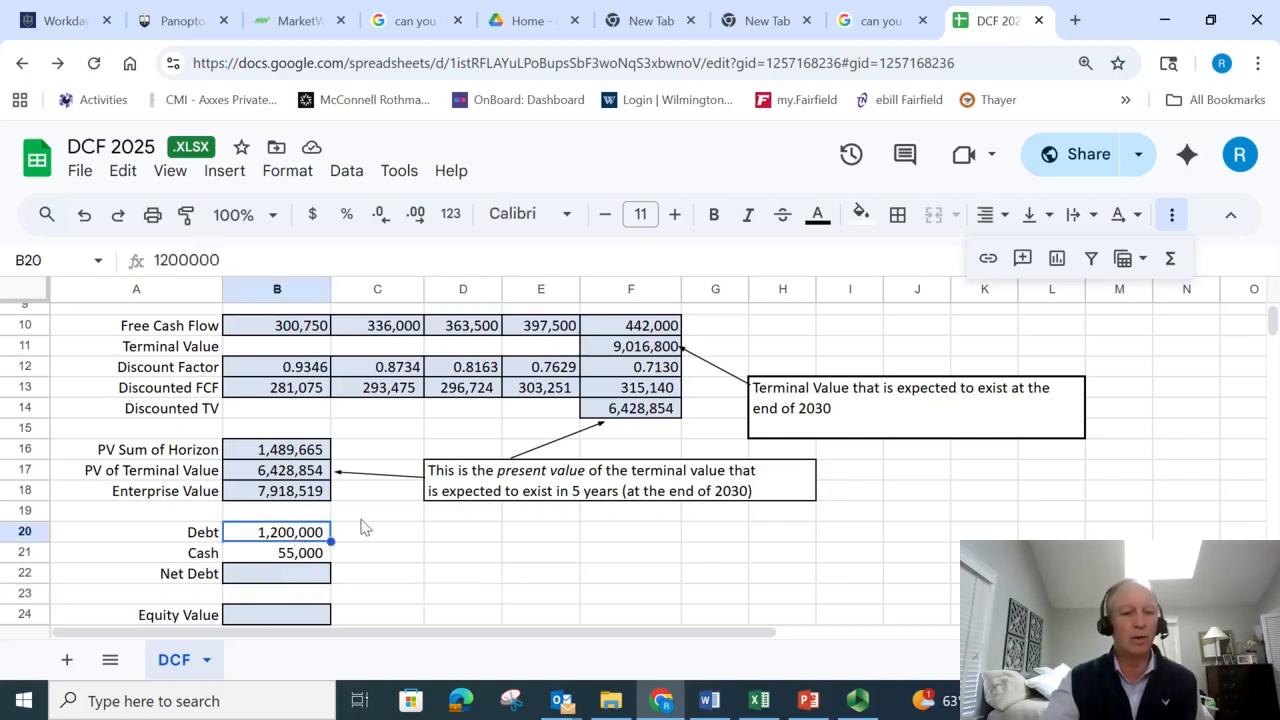
click(302, 560)
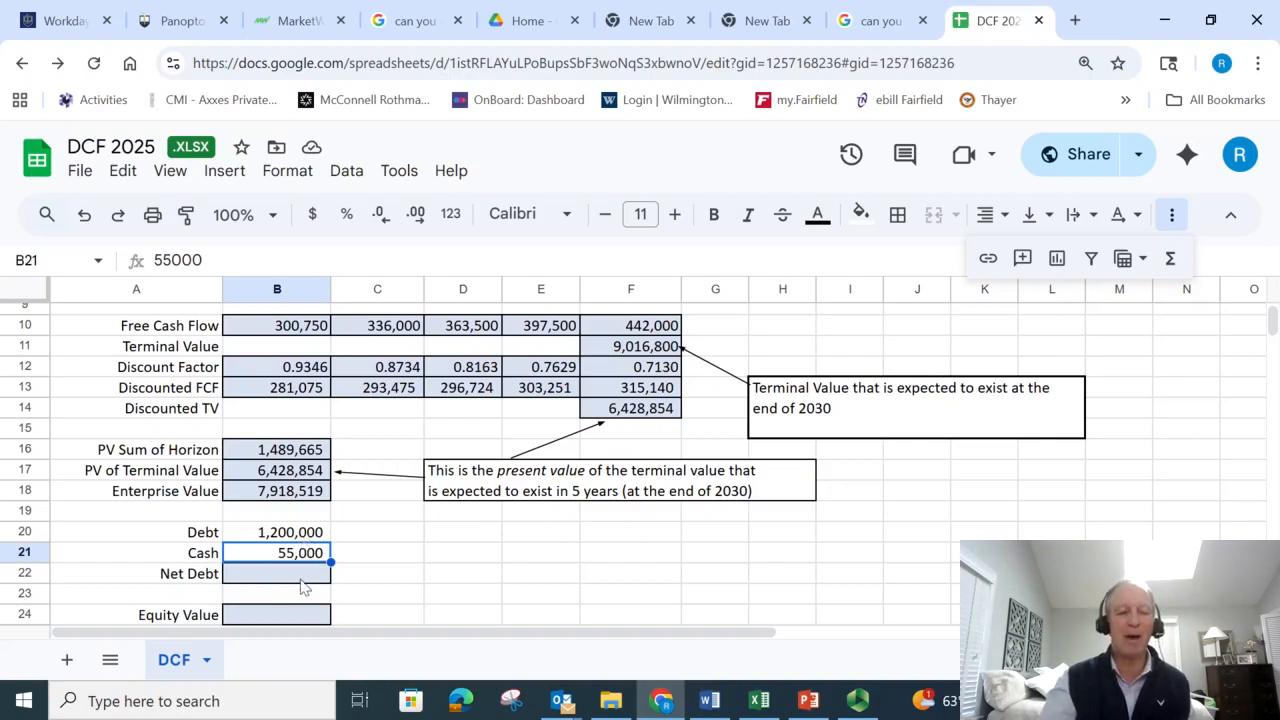
click(287, 540)
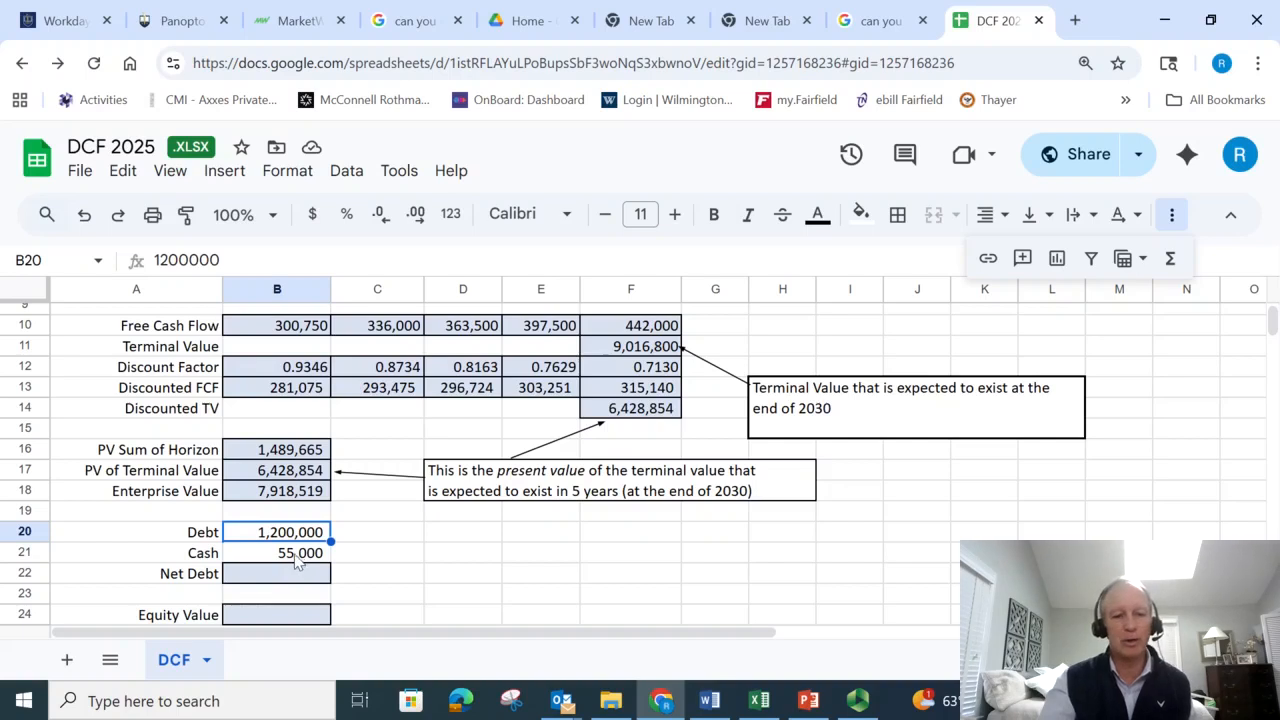
click(300, 558)
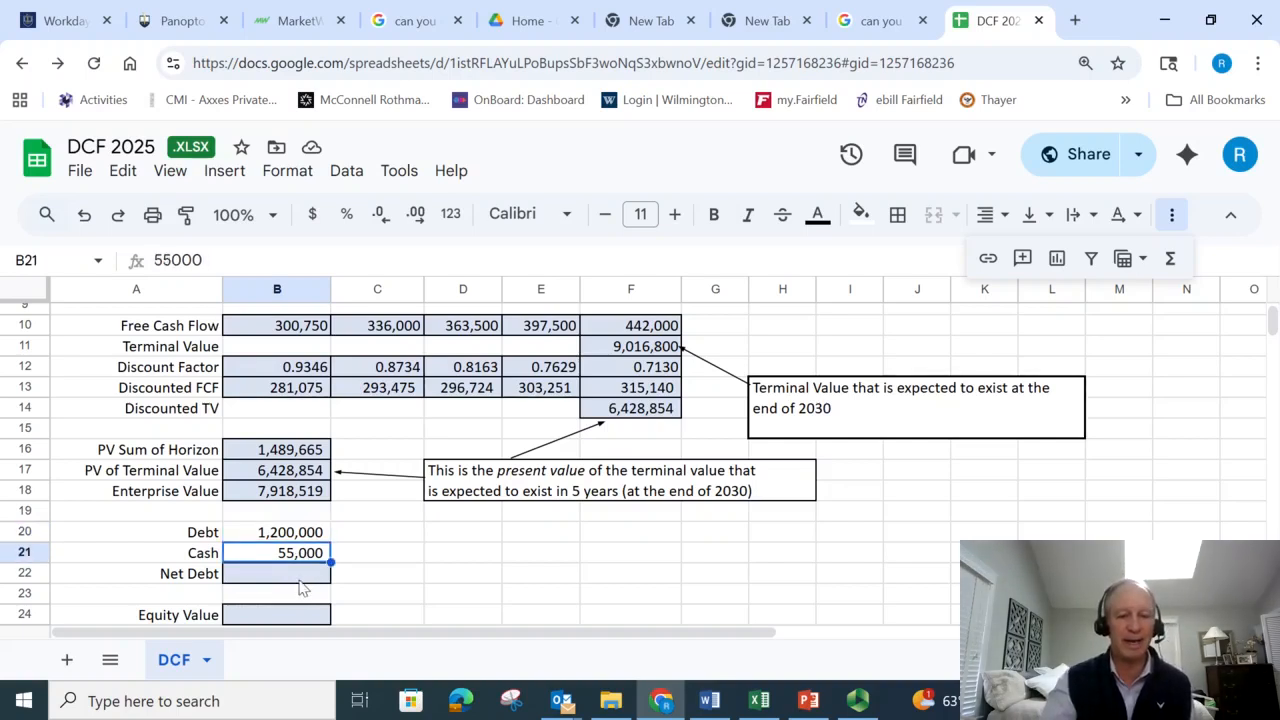
click(300, 586)
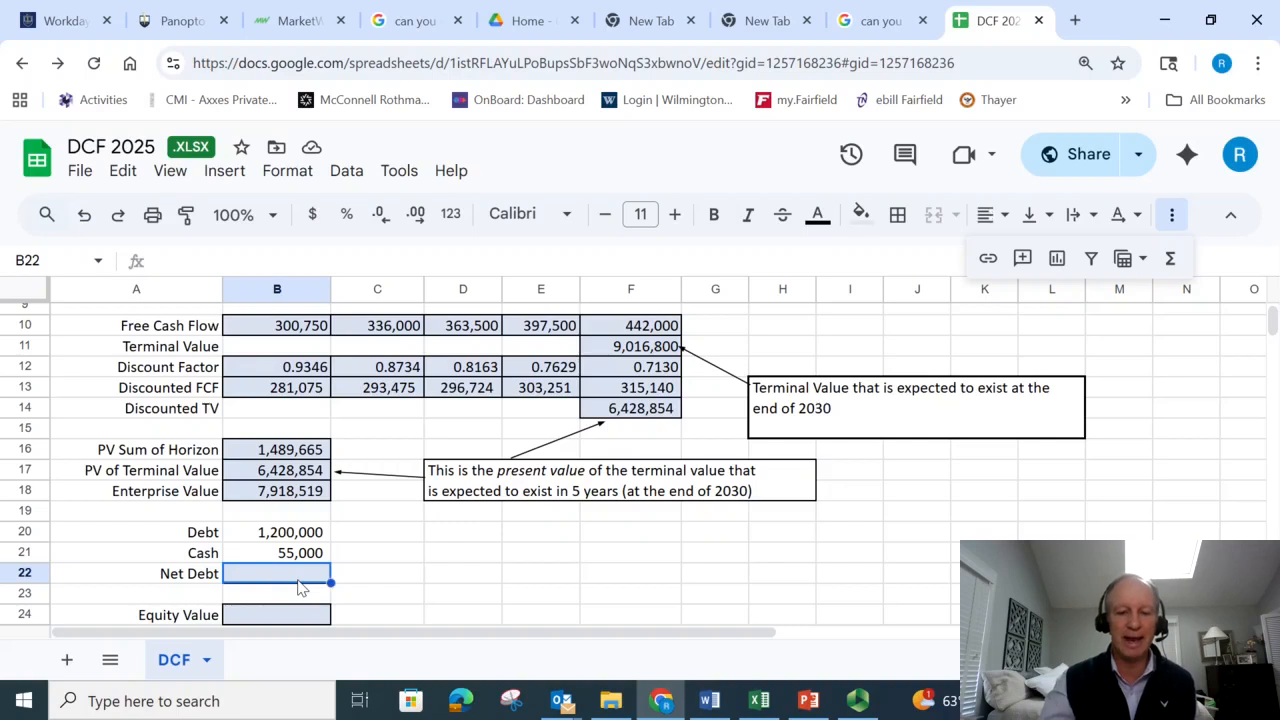
text(=)
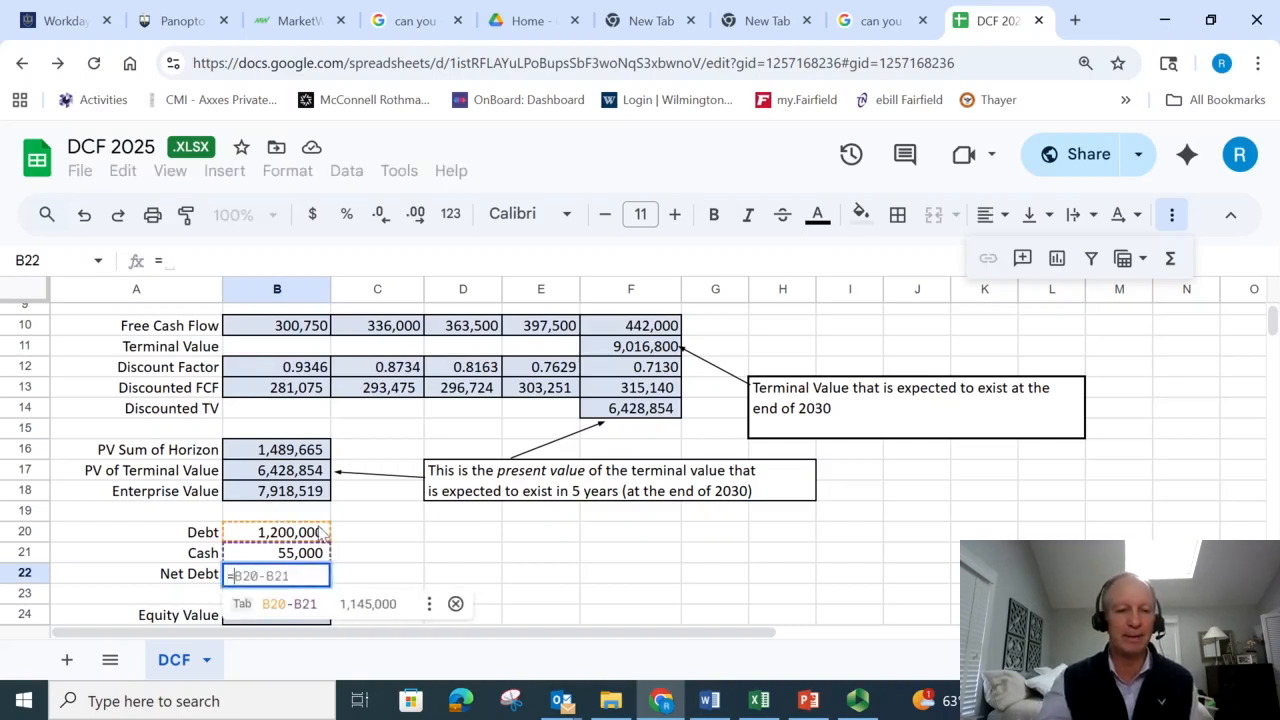
key(Tab)
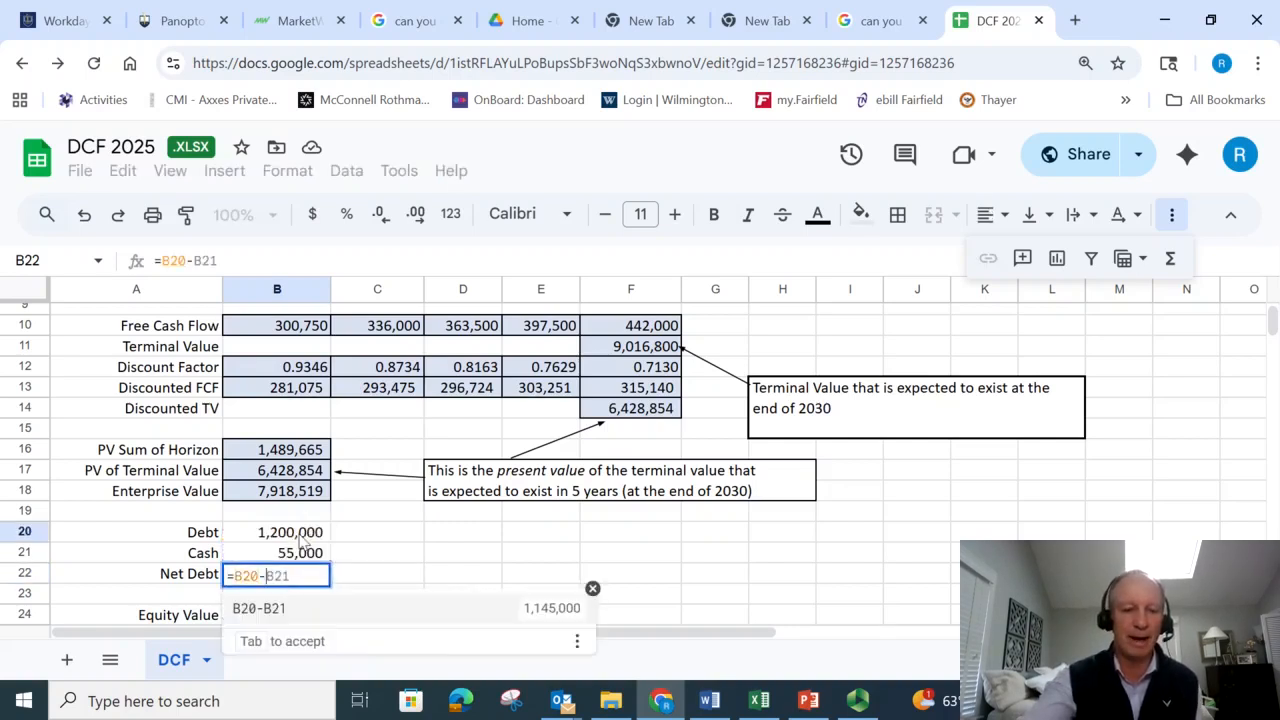
key(Tab)
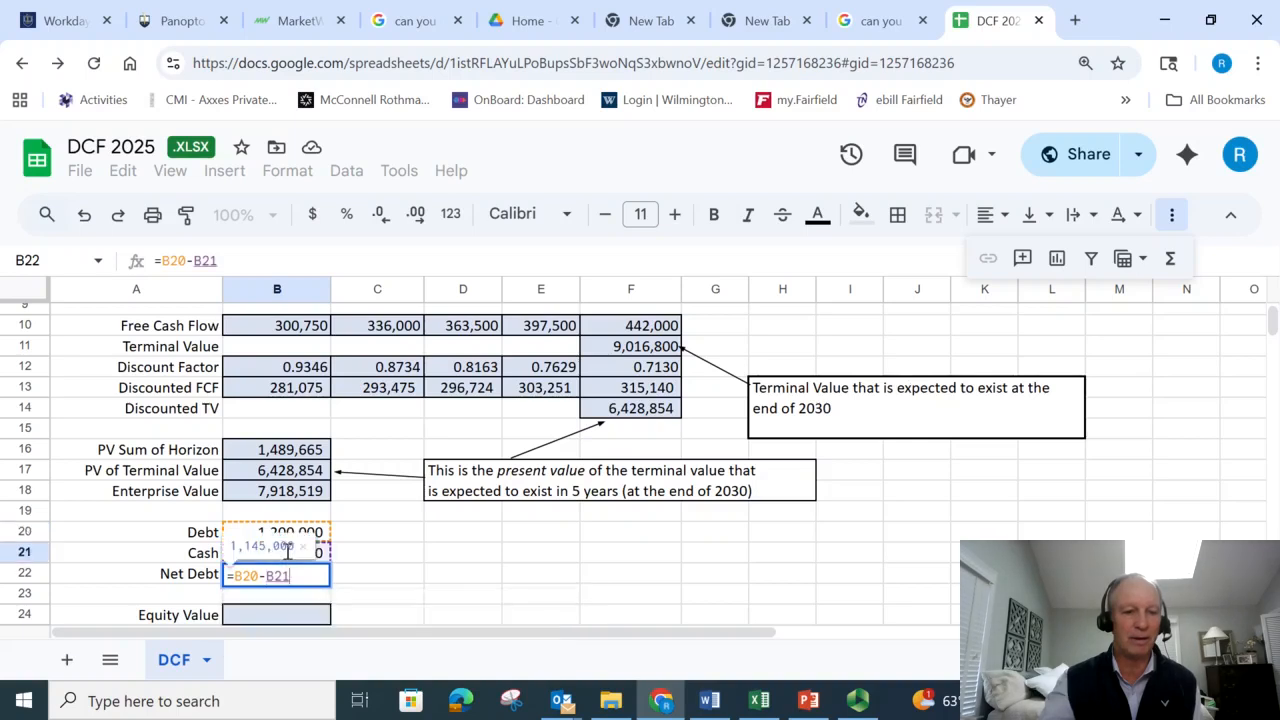
key(Return)
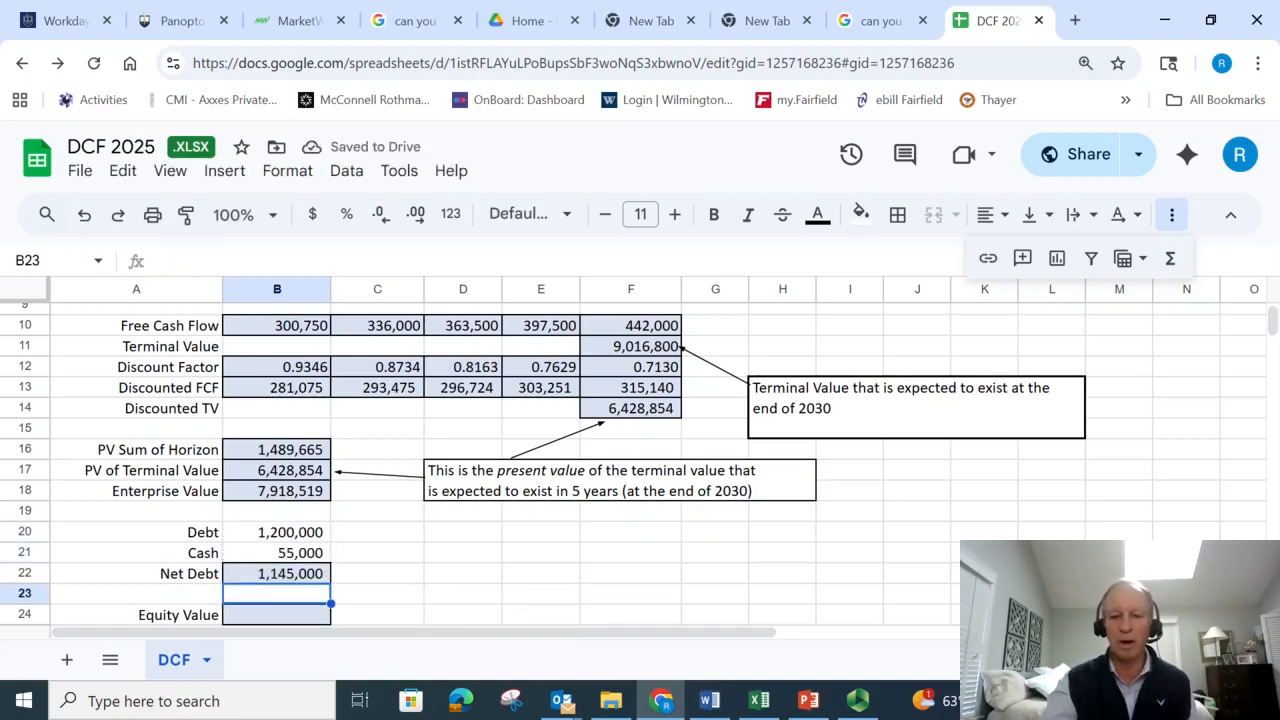
- Enter the Equity Value formula in B24 as =B18-B22, subtracting Net Debt from Enterprise Value
scroll(370, 470, down, 2)
click(270, 420)
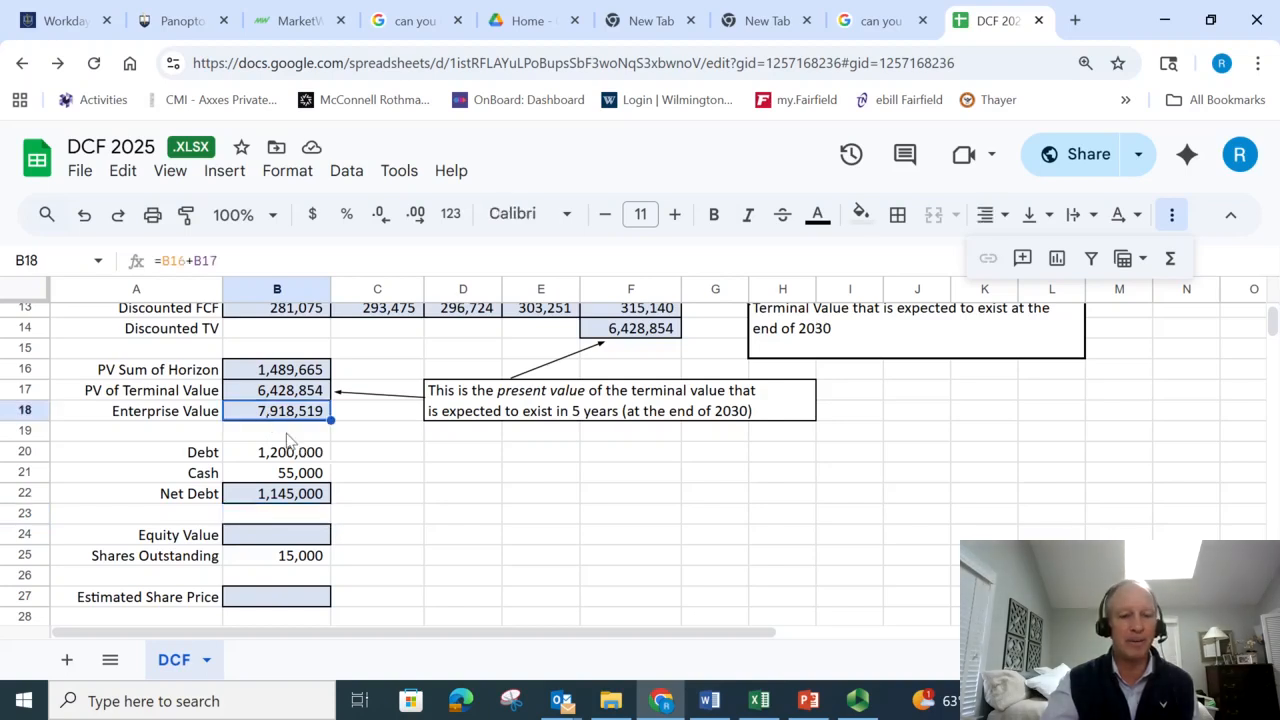
click(283, 540)
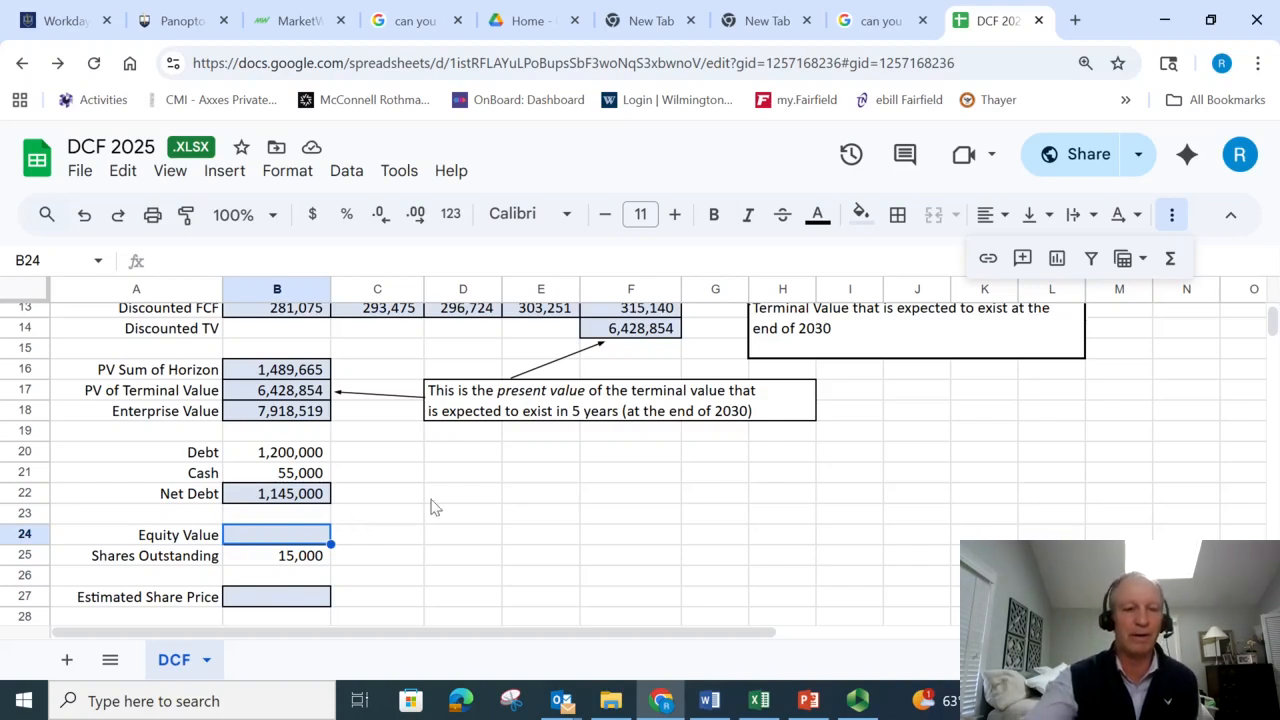
text(=)
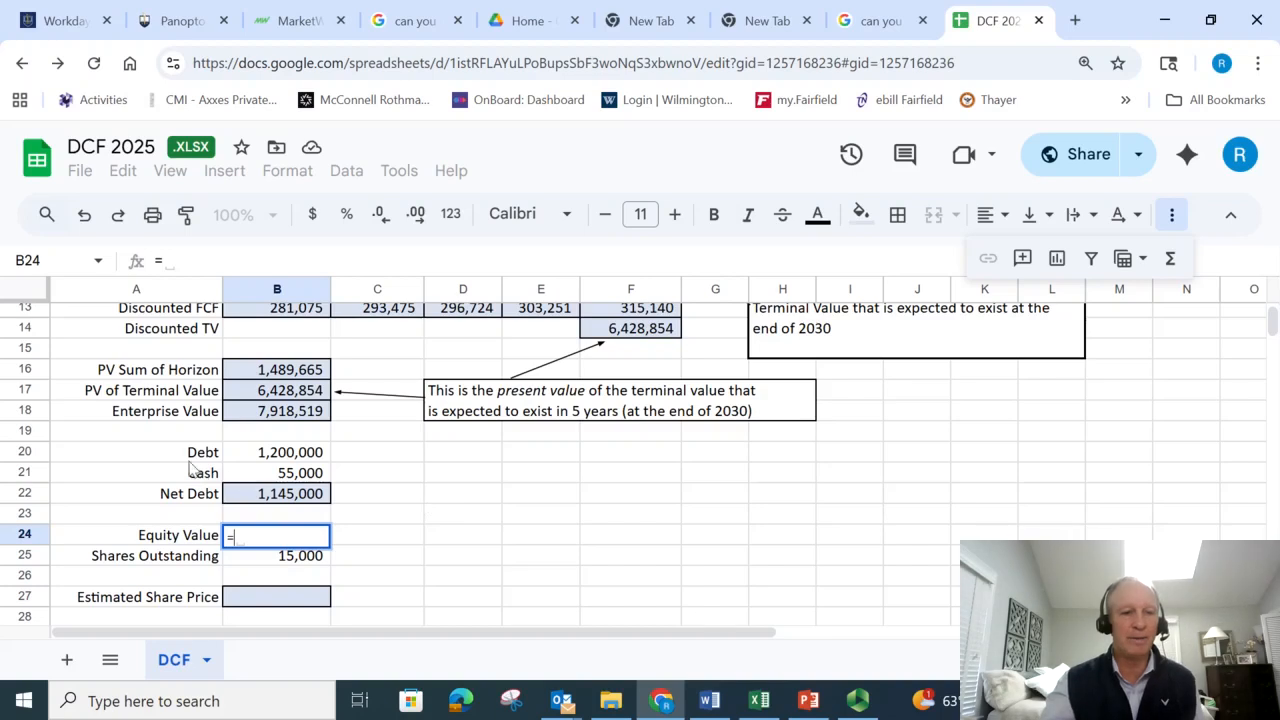
click(255, 416)
text(-)
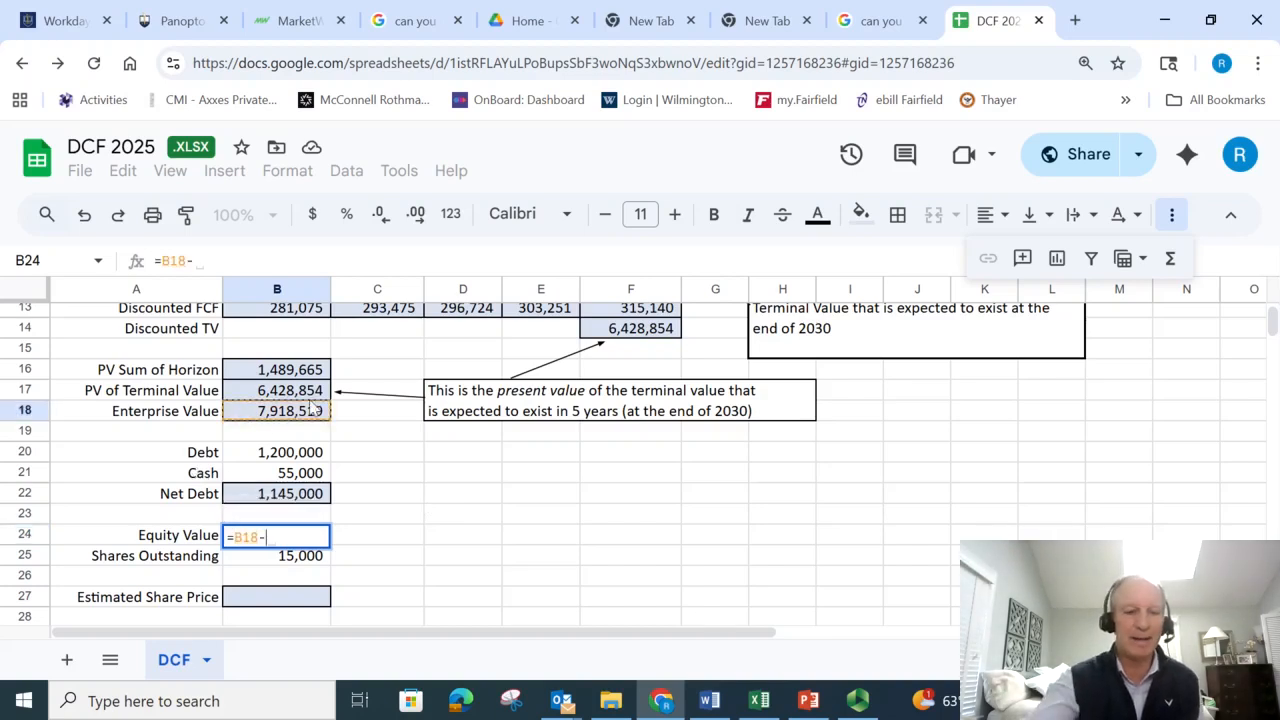
click(271, 500)
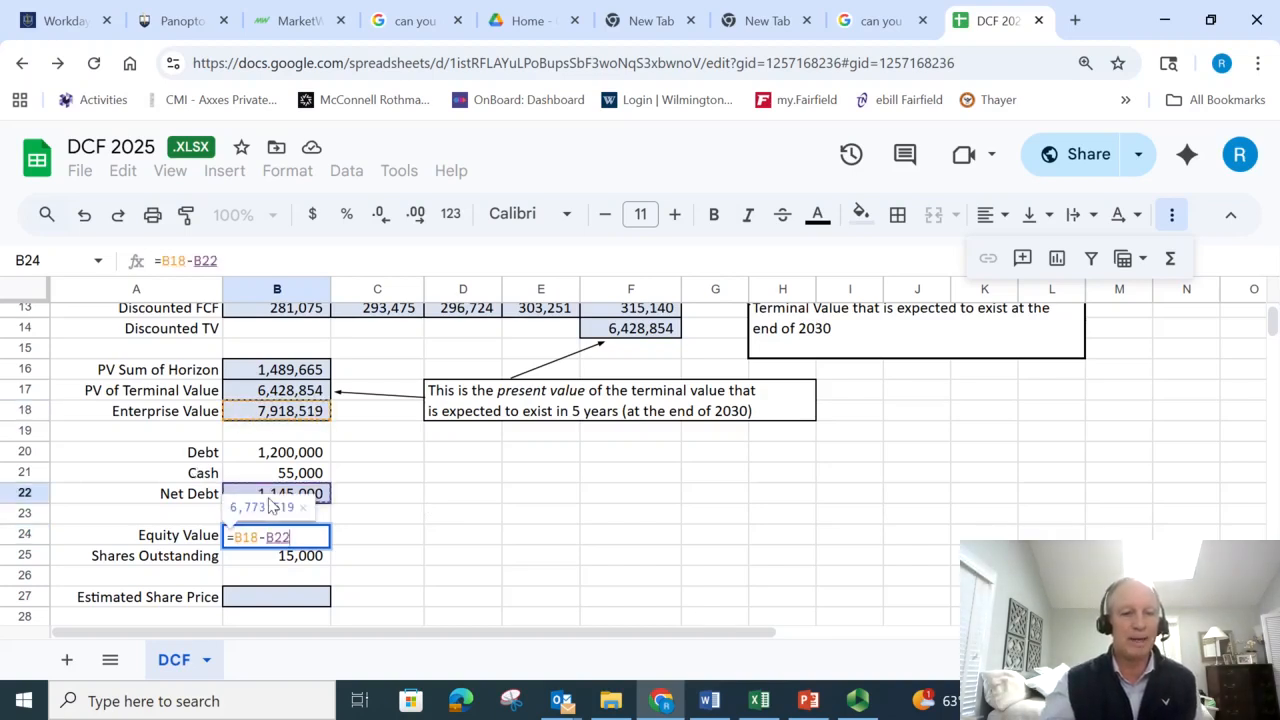
key(Return)
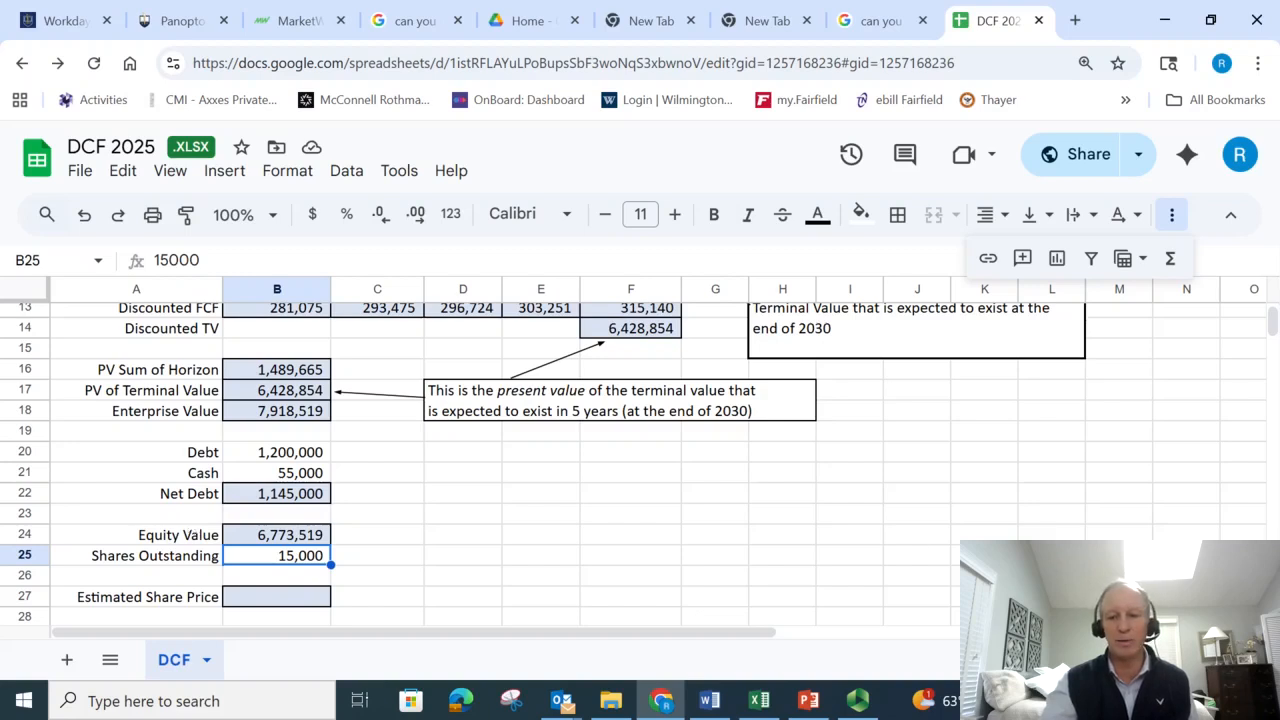
- Enter the Estimated Share Price formula in B27 as =B24/B25, dividing Equity Value by Shares Outstanding
scroll(651, 543, down, 3)
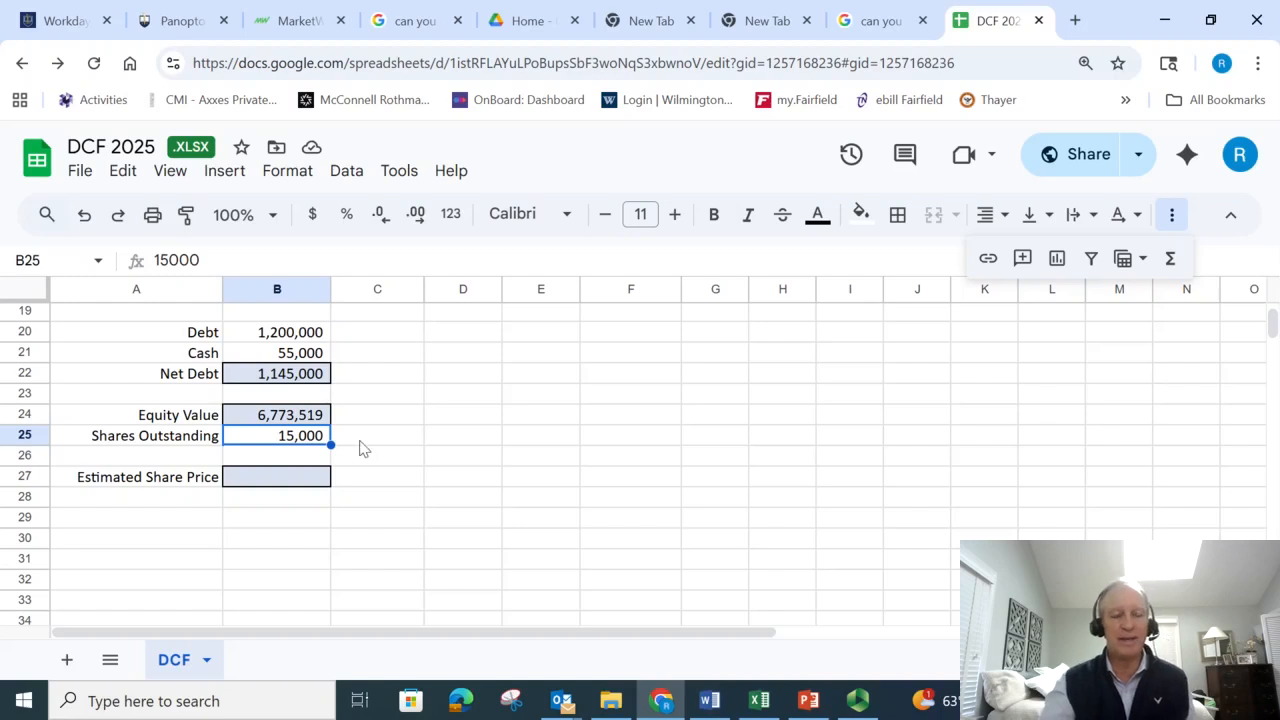
click(300, 427)
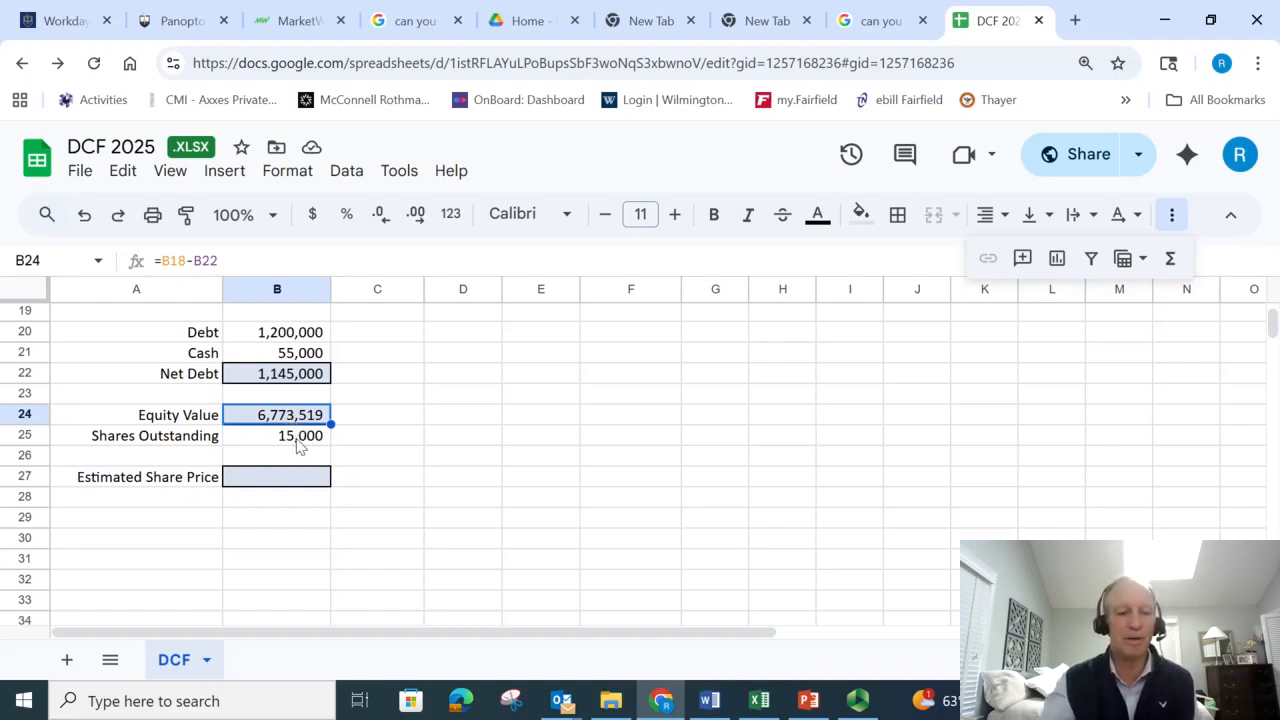
click(279, 482)
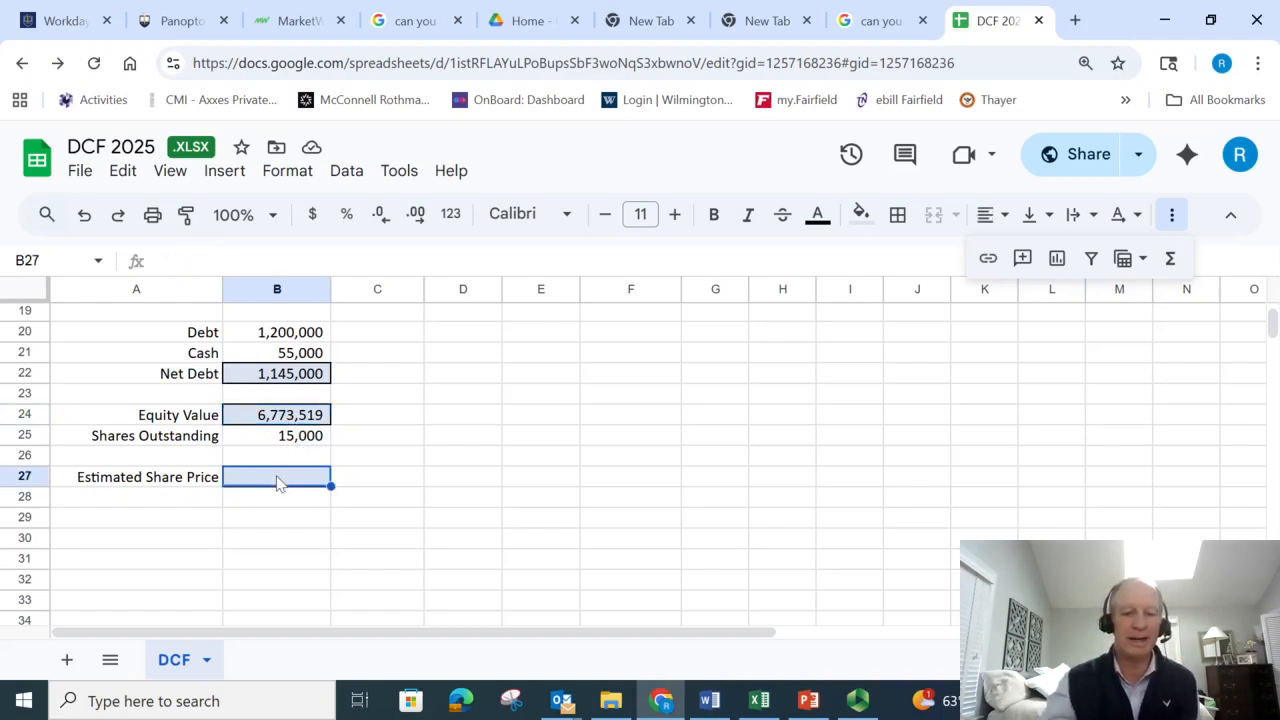
text(=)
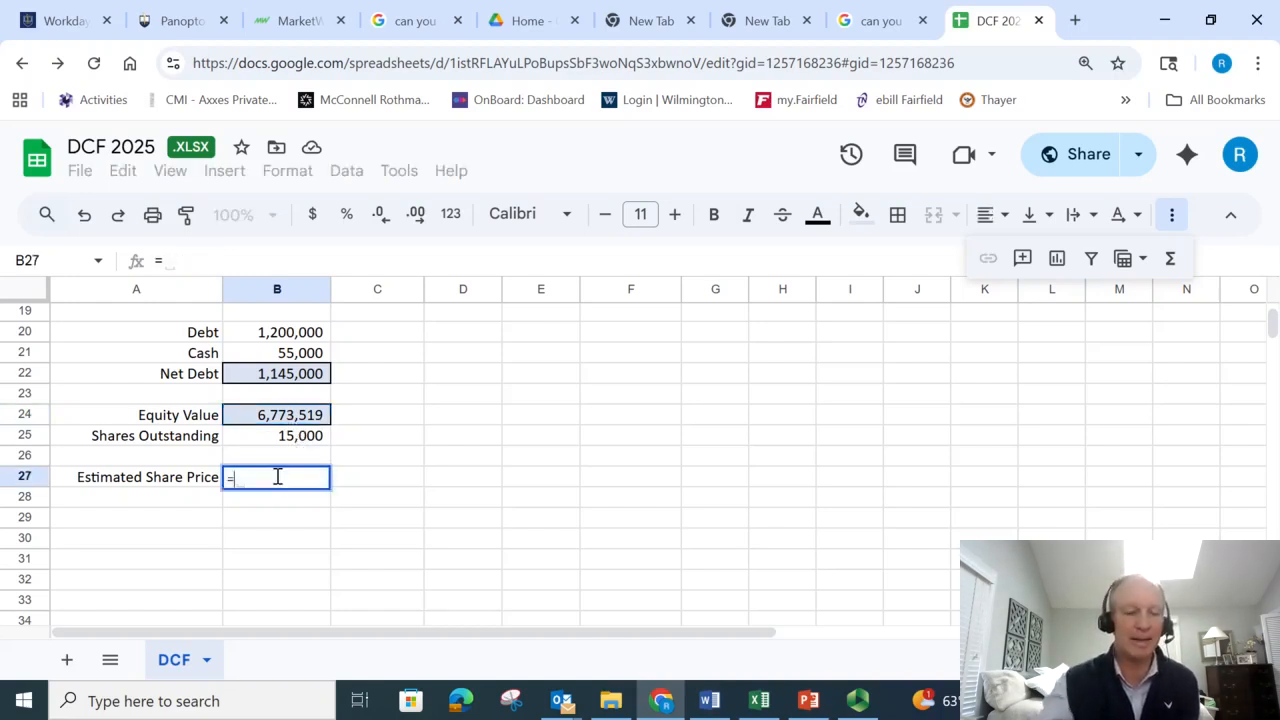
click(282, 422)
text(/)
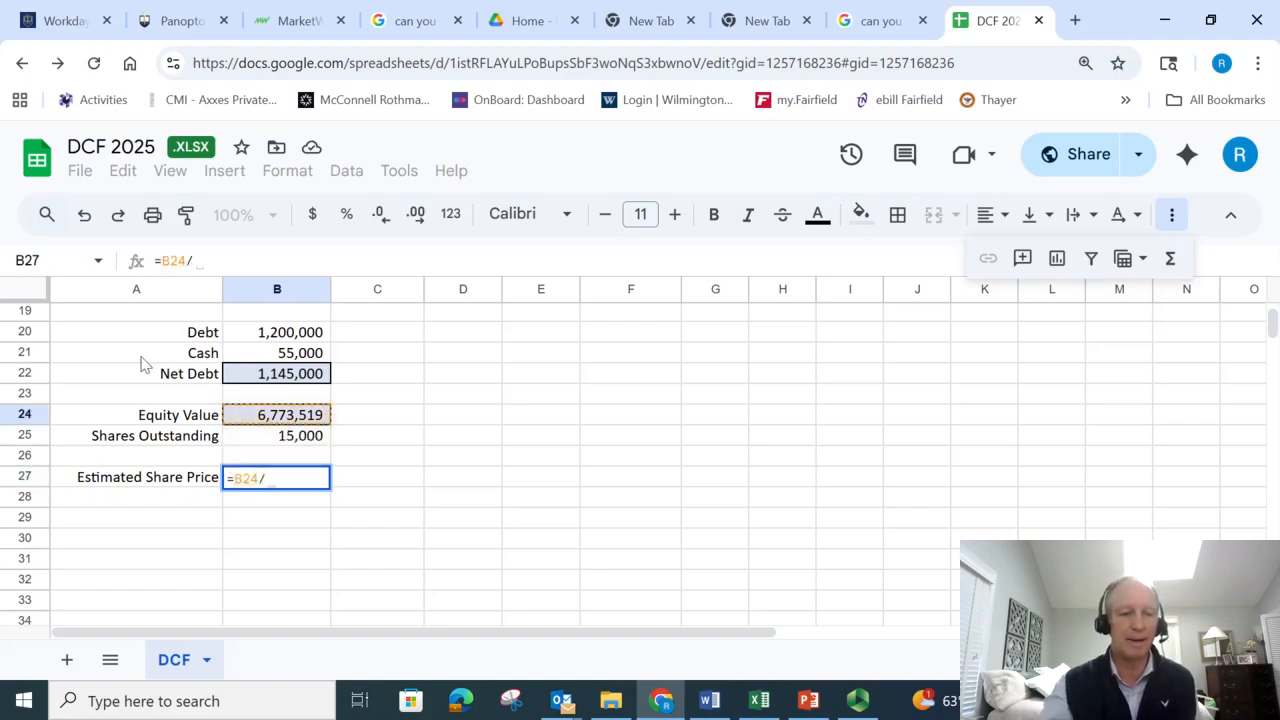
click(280, 440)
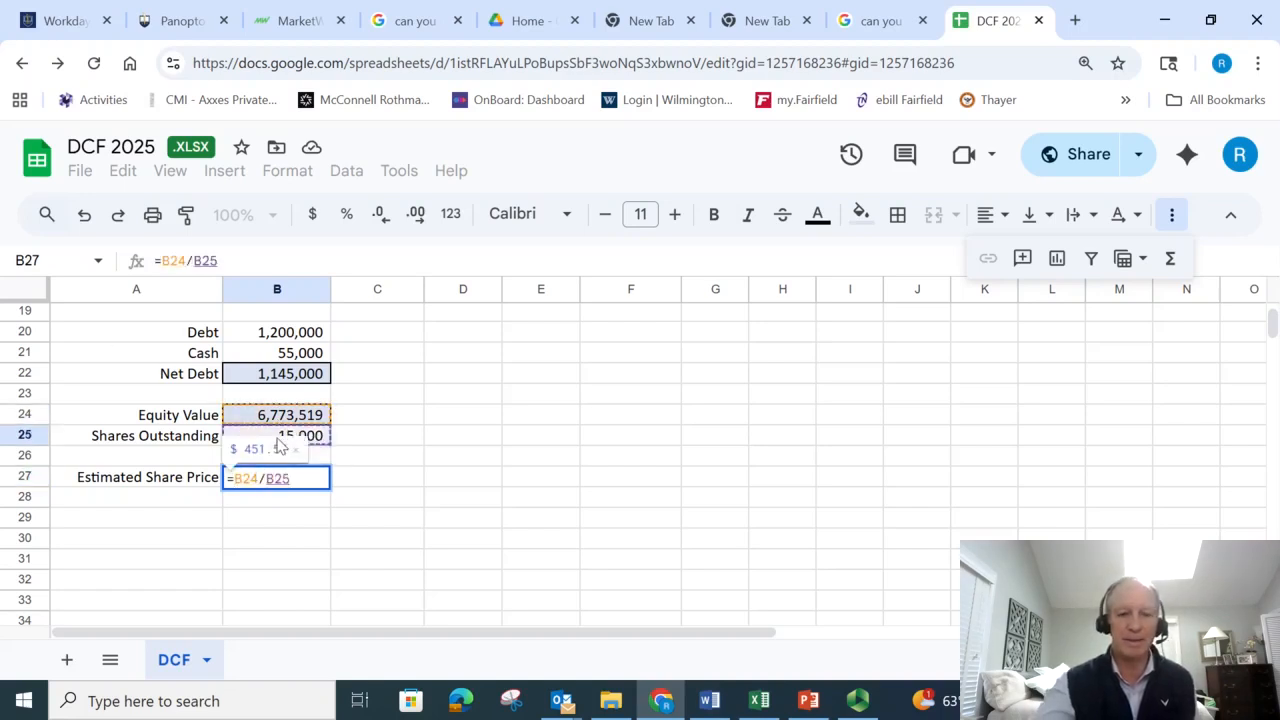
key(Return)
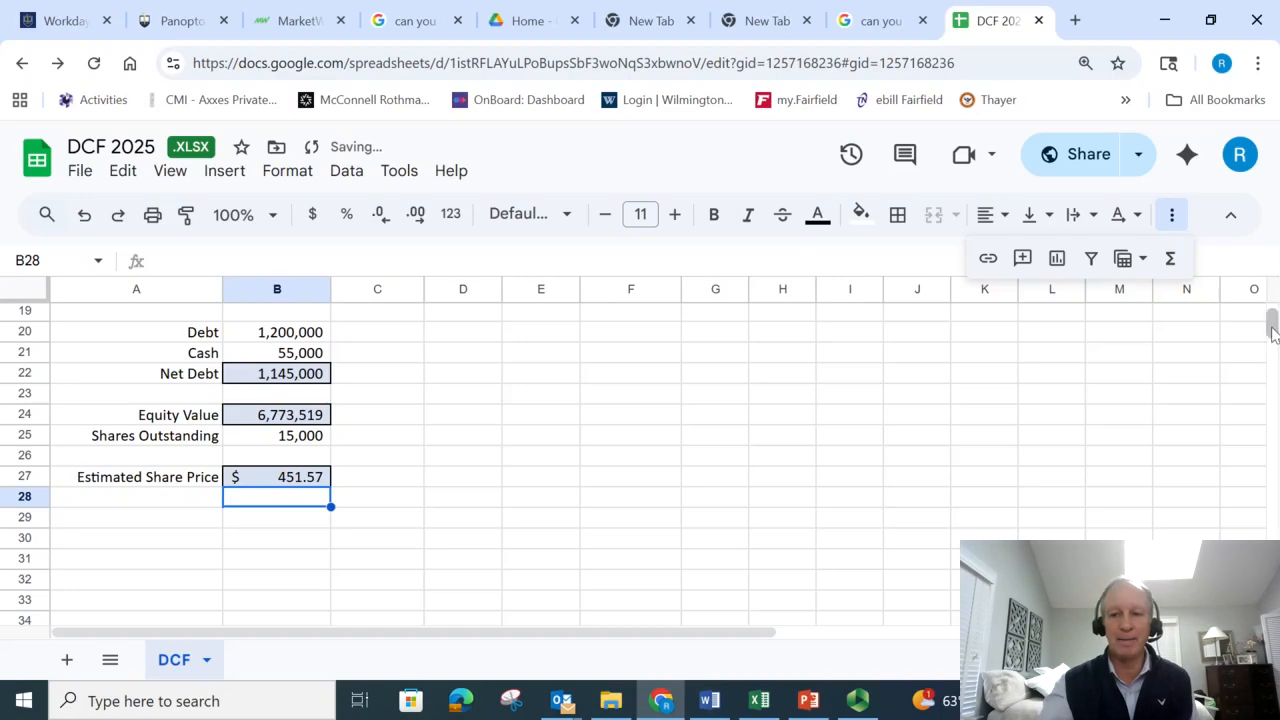
- Review the completed DCF sheet from the forecast rows down to the share price, and inspect the Cost of Capital input in J3
drag(1272, 333, 1275, 325)
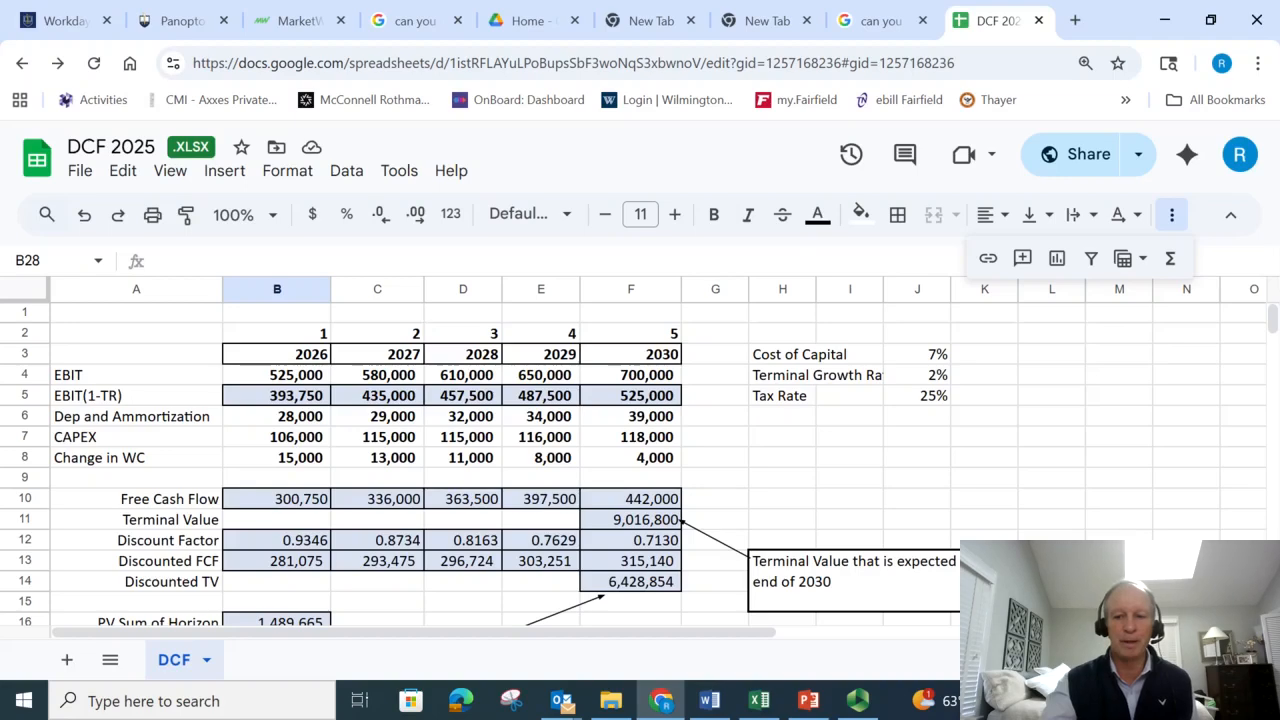
scroll(640, 460, down, 5)
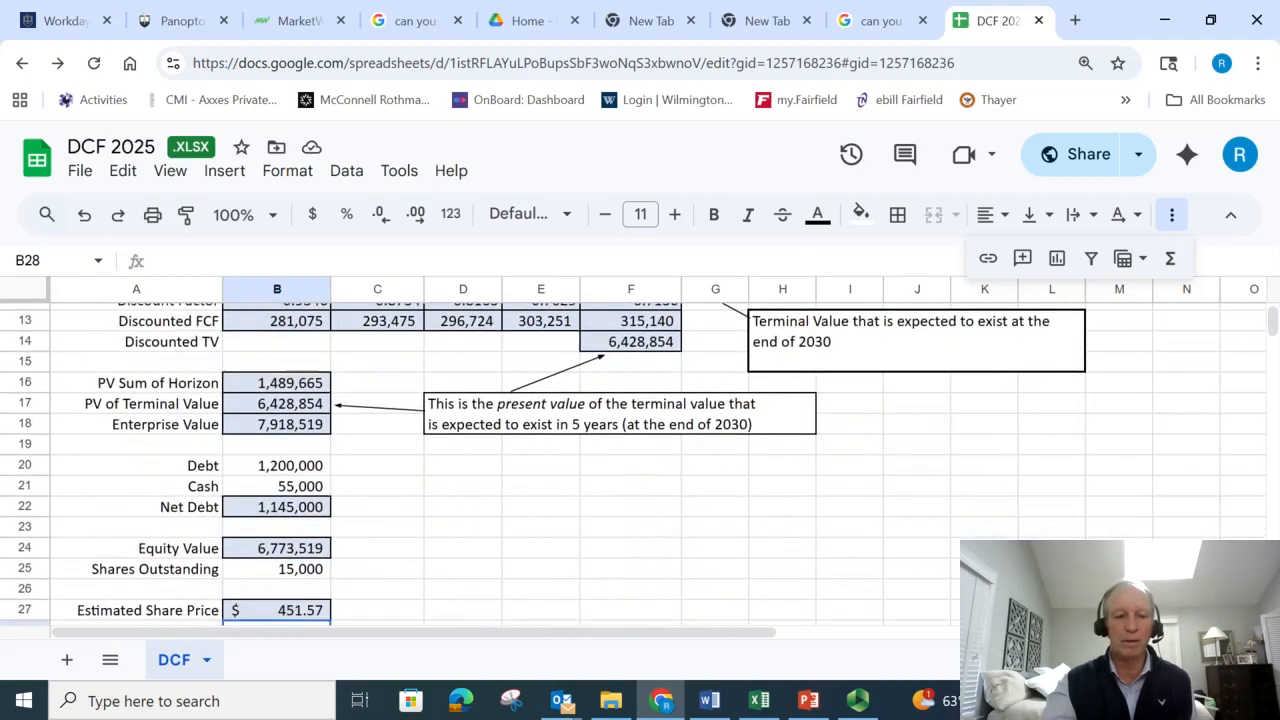
scroll(640, 460, down, 1)
scroll(1276, 340, up, 6)
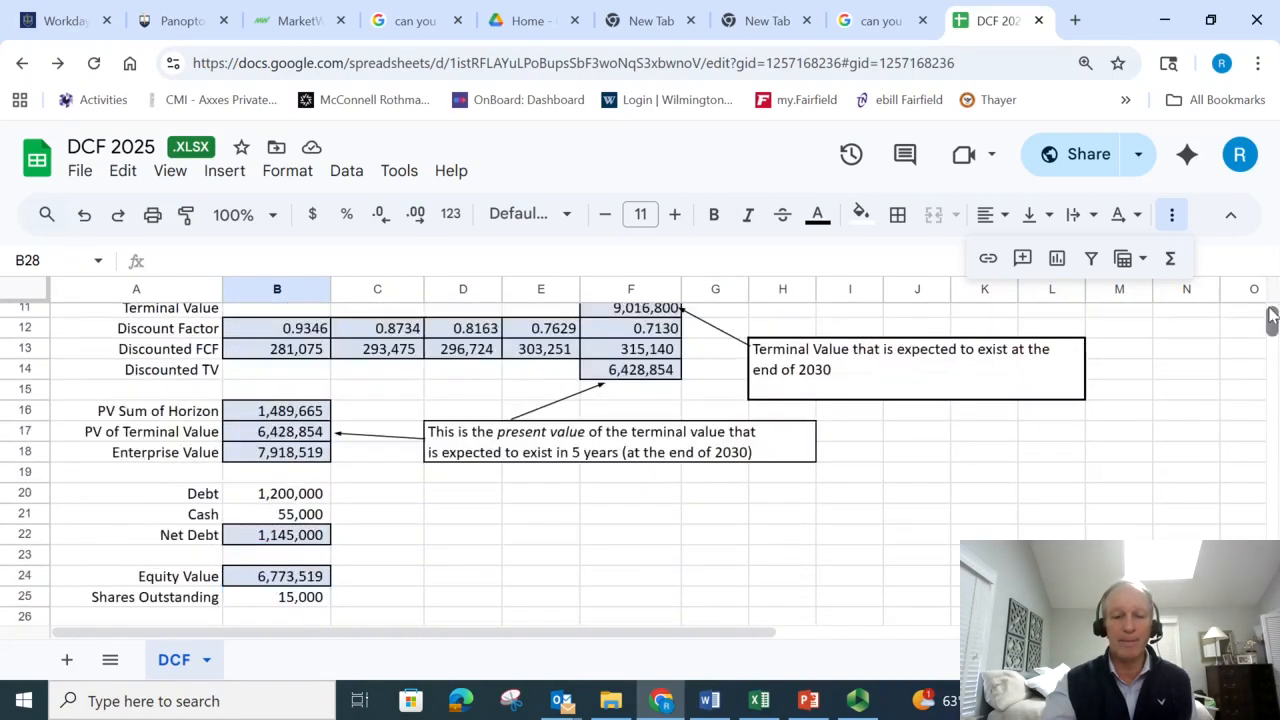
click(1010, 418)
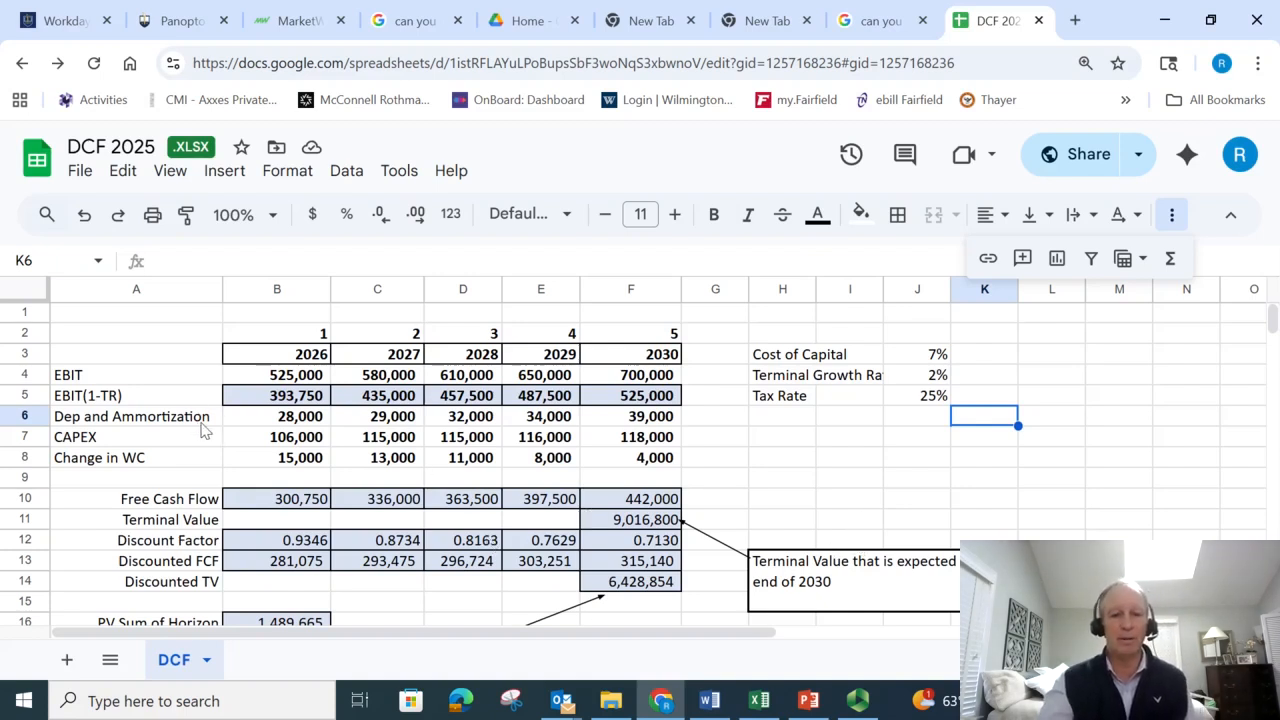
click(935, 357)
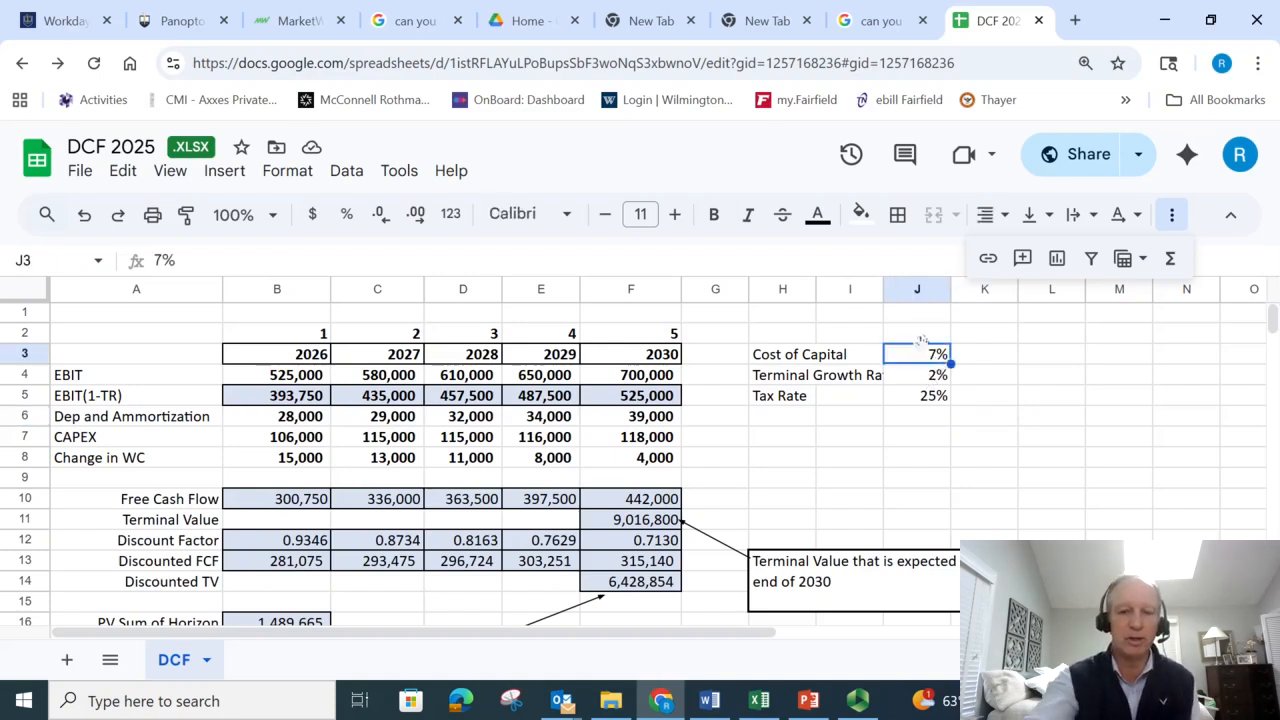
- Test a Cost of Capital of 8% in J3 and check its effect on the Estimated Share Price in B27
text(8)
key(Return)
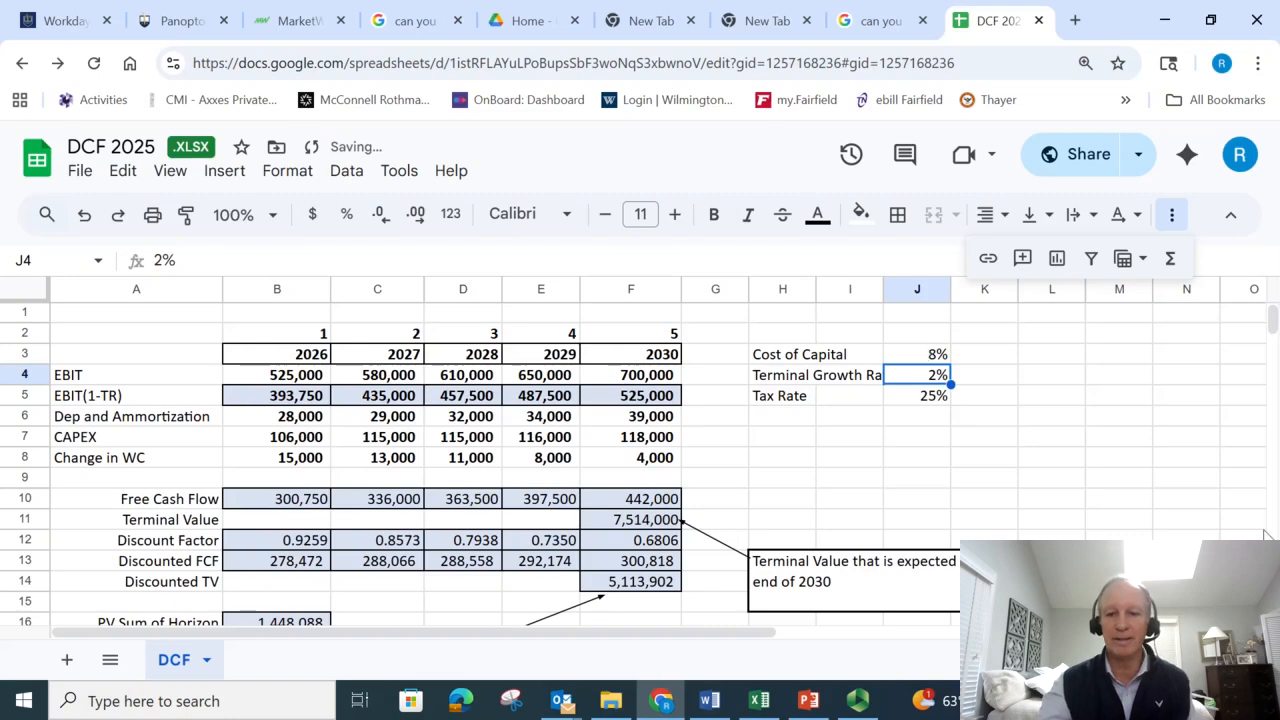
scroll(638, 603, down, 5)
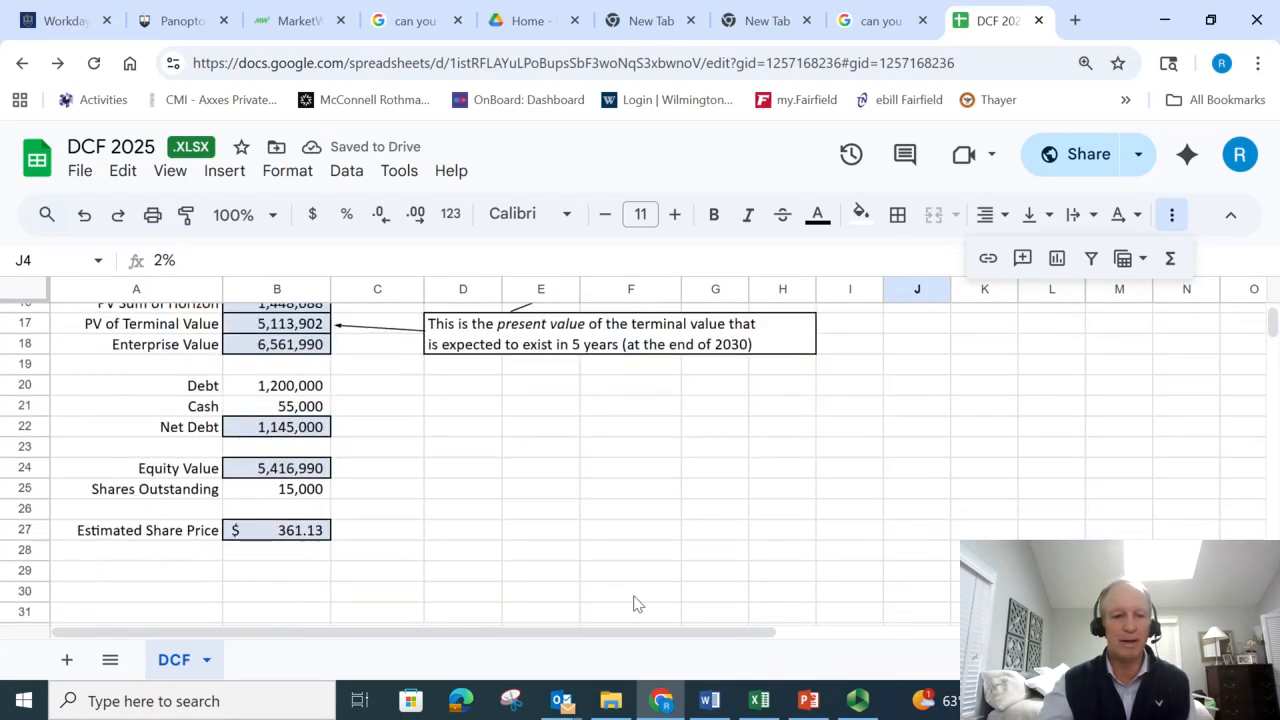
click(300, 531)
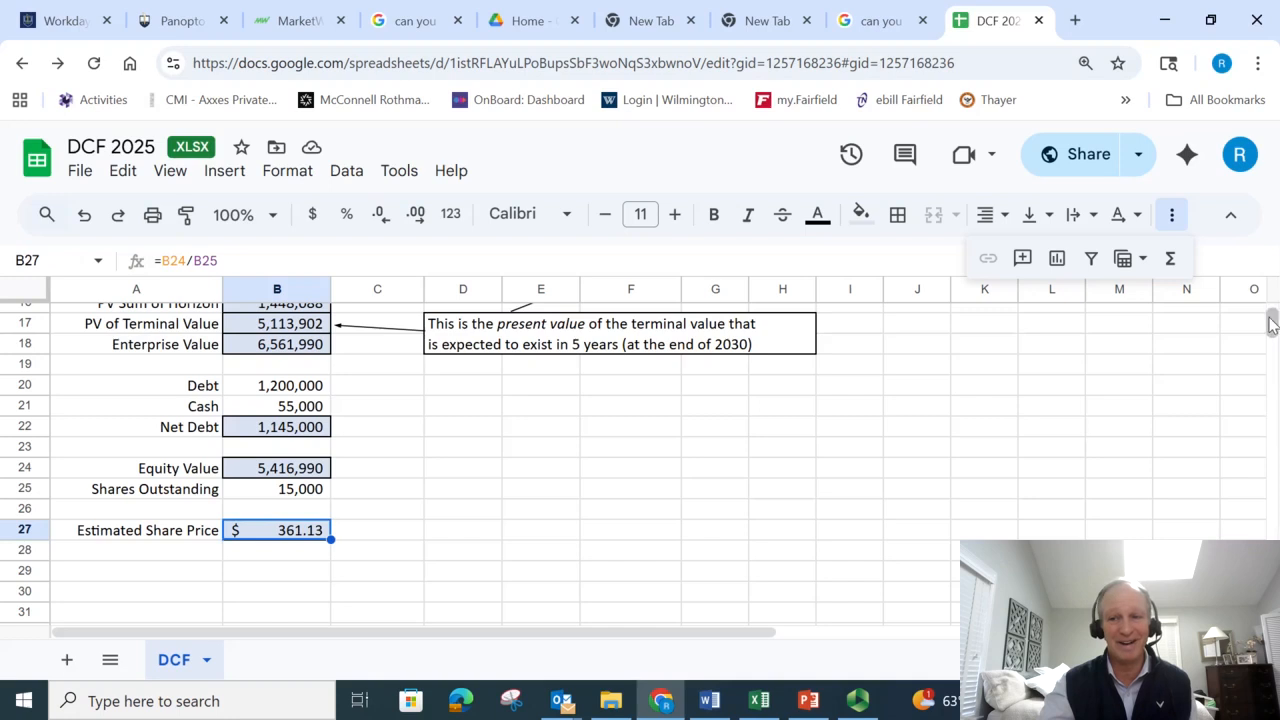
- Set the Cost of Capital in J3 back to 7% and review the recalculated valuation rows down to Net Debt
drag(1272, 325, 1272, 308)
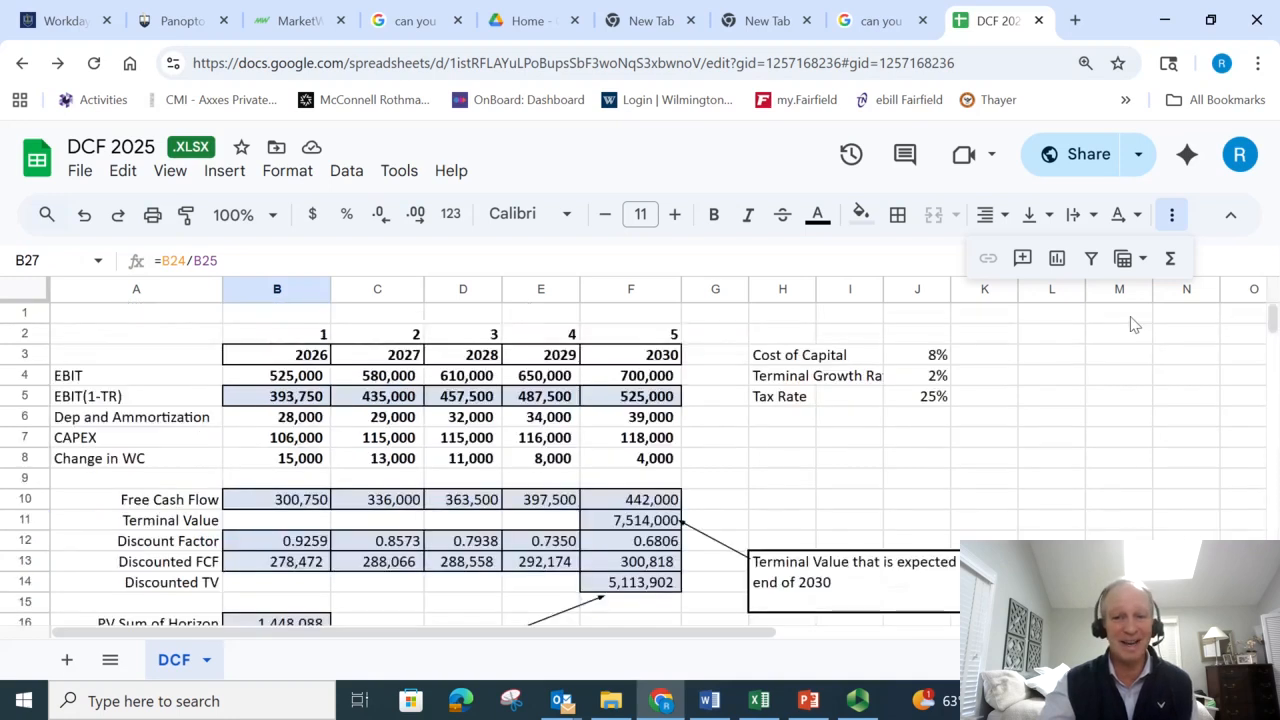
click(938, 356)
text(7)
key(Return)
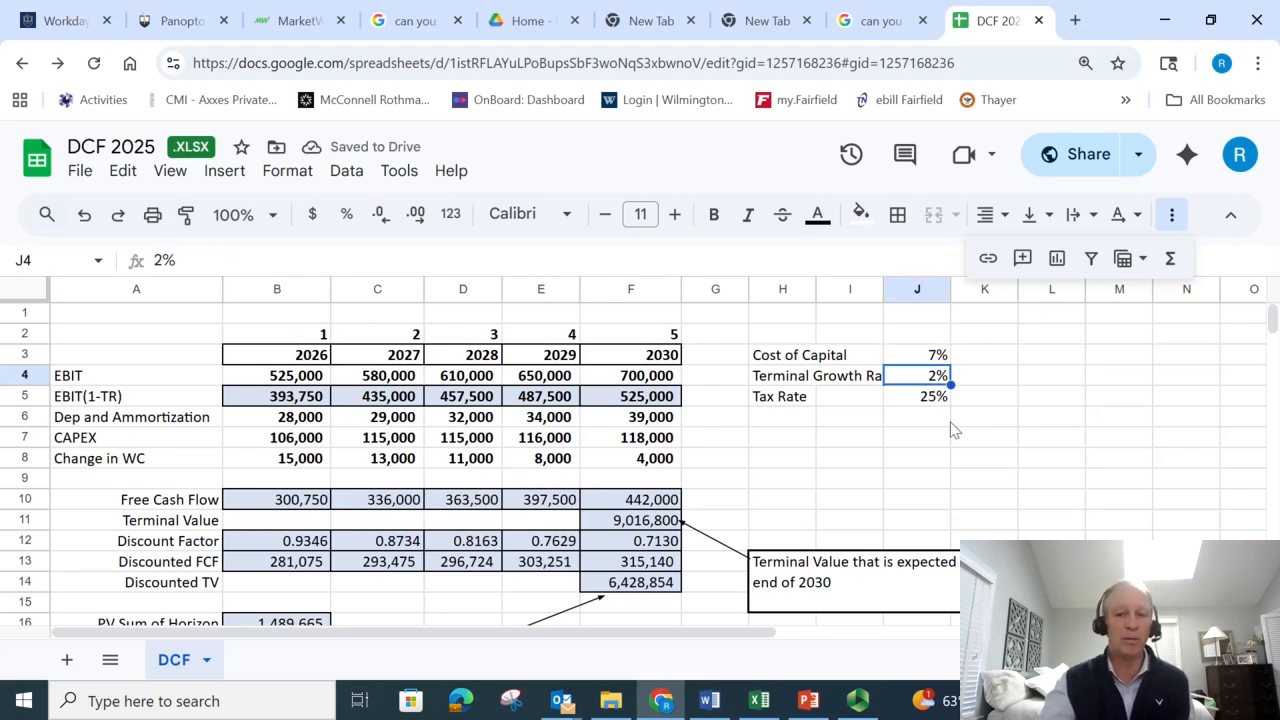
scroll(640, 460, down, 3)
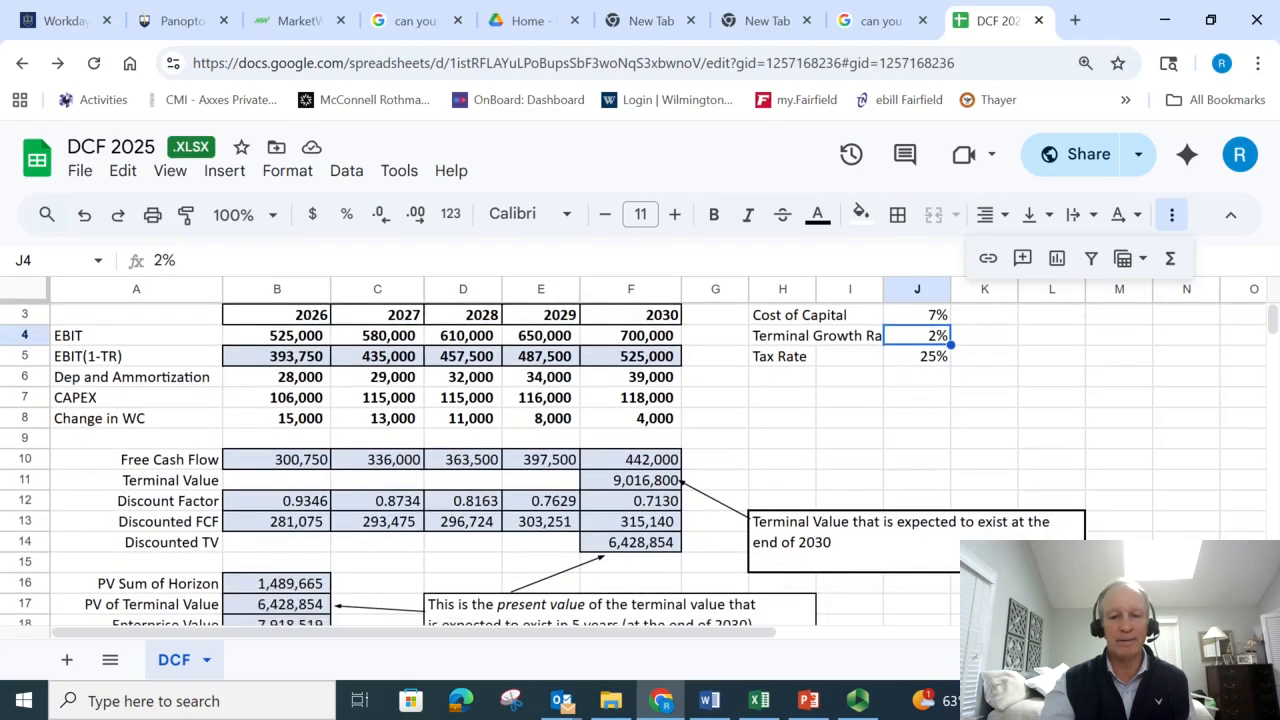
scroll(640, 460, down, 1)
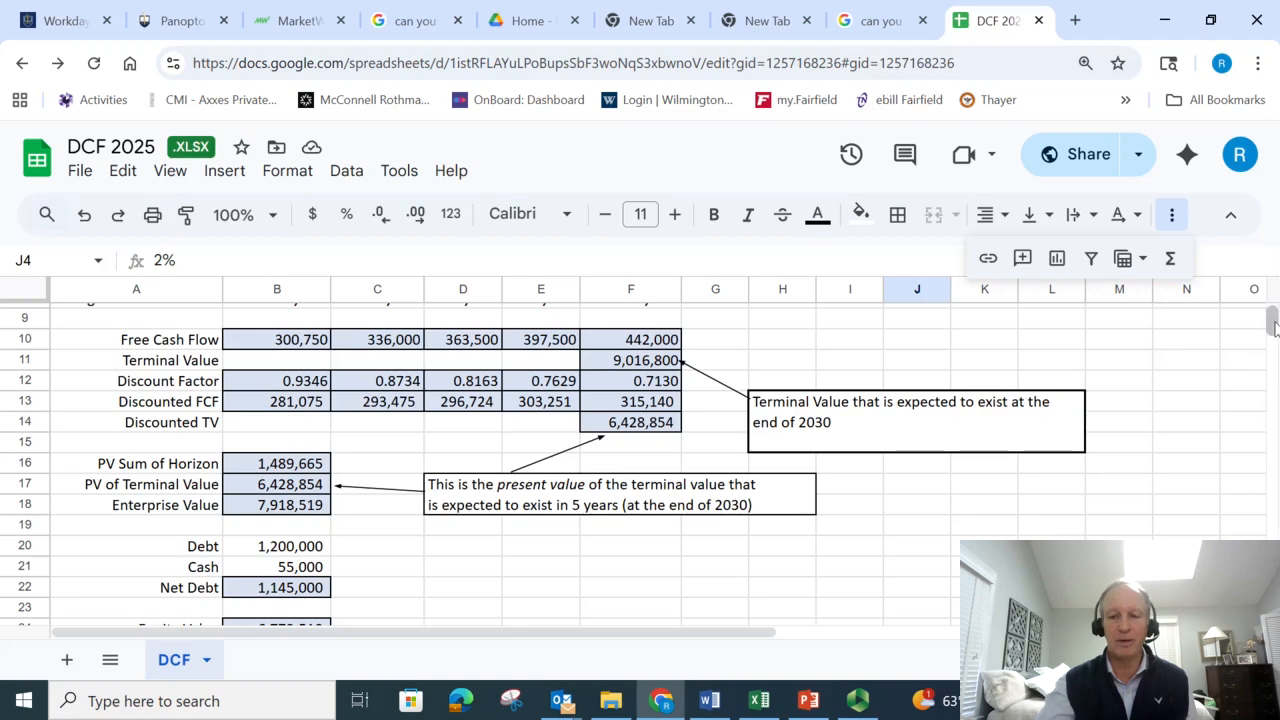
scroll(1272, 318, up, 3)
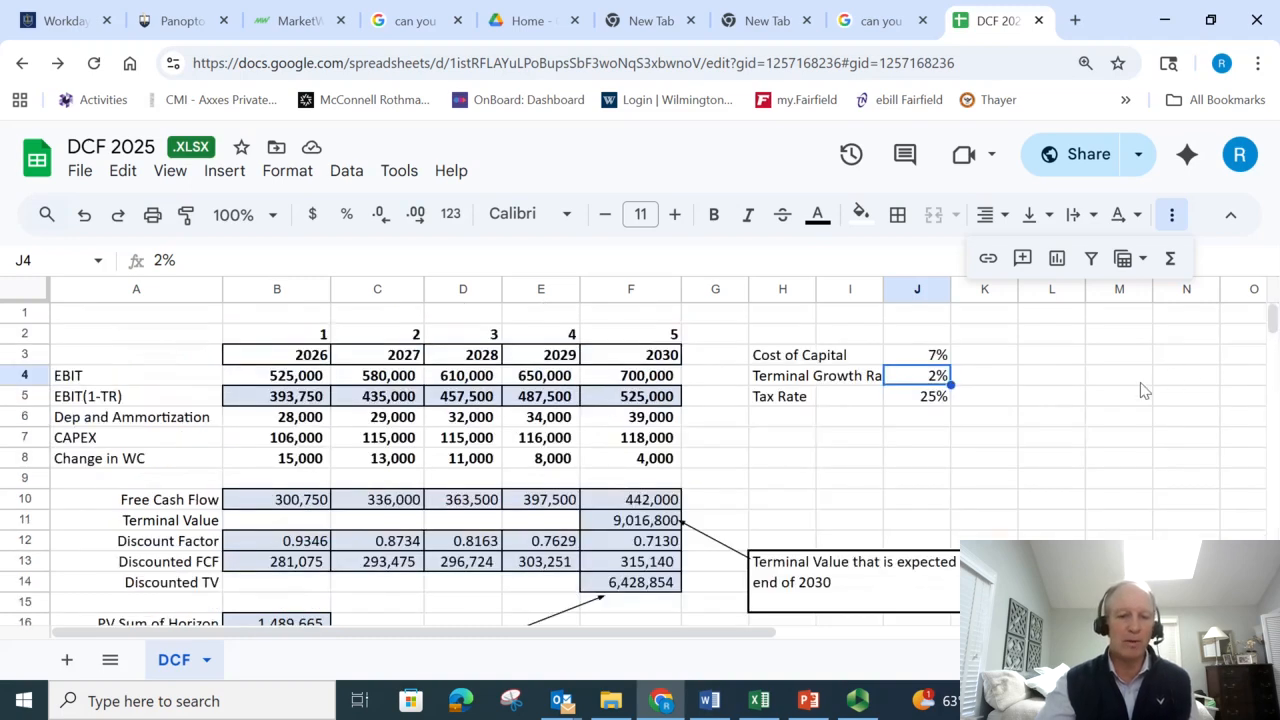